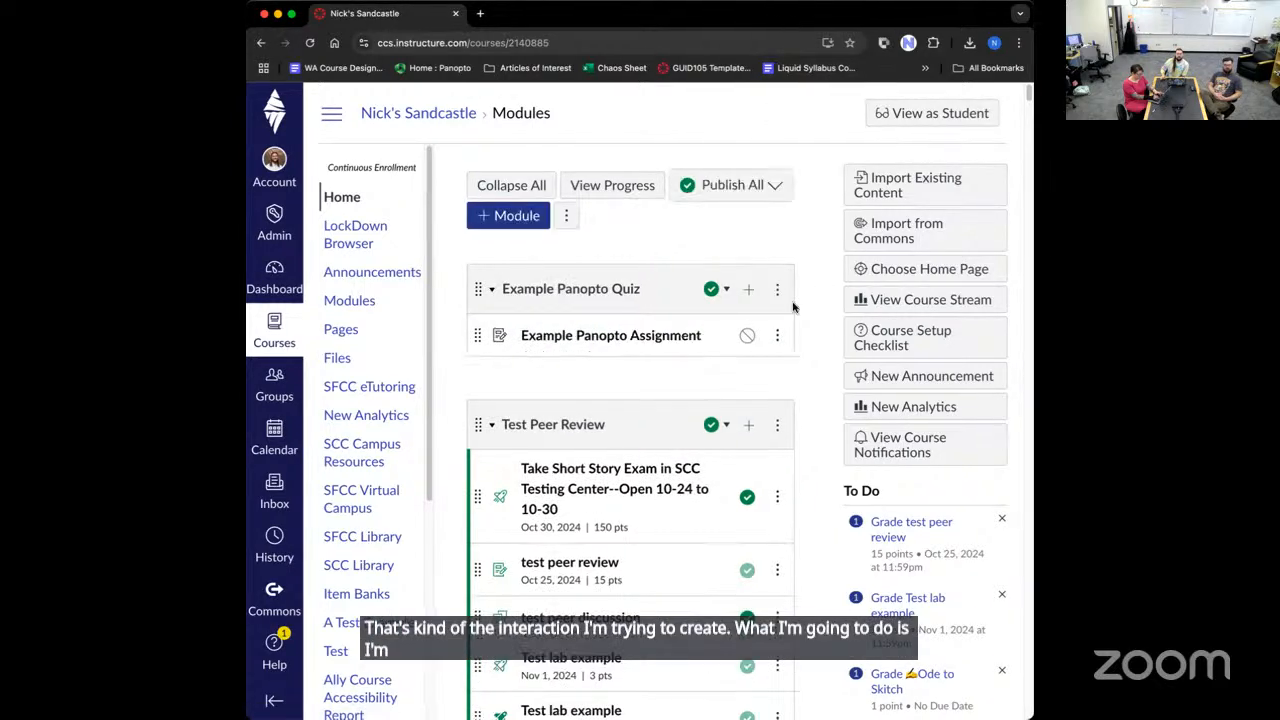
Enlarge the browser window and page view, and open the Example Panopto Assignment for editing
double_click(781, 24)
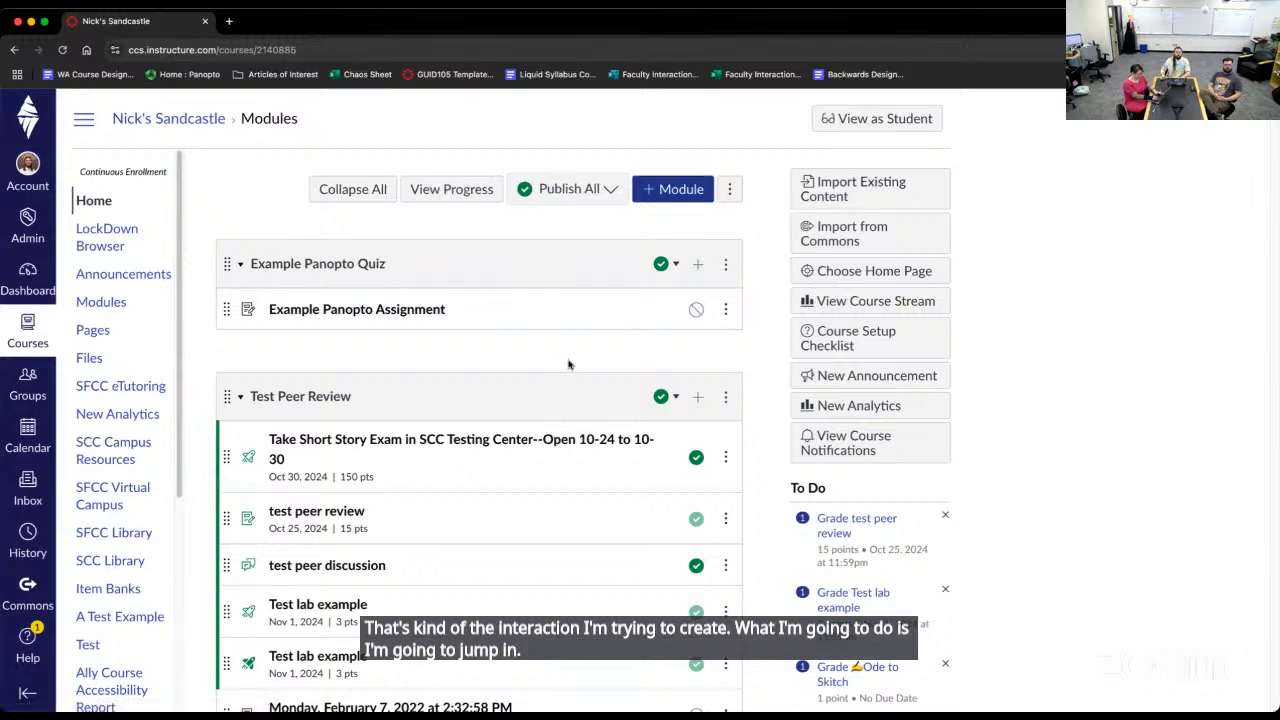
key("super+equal")
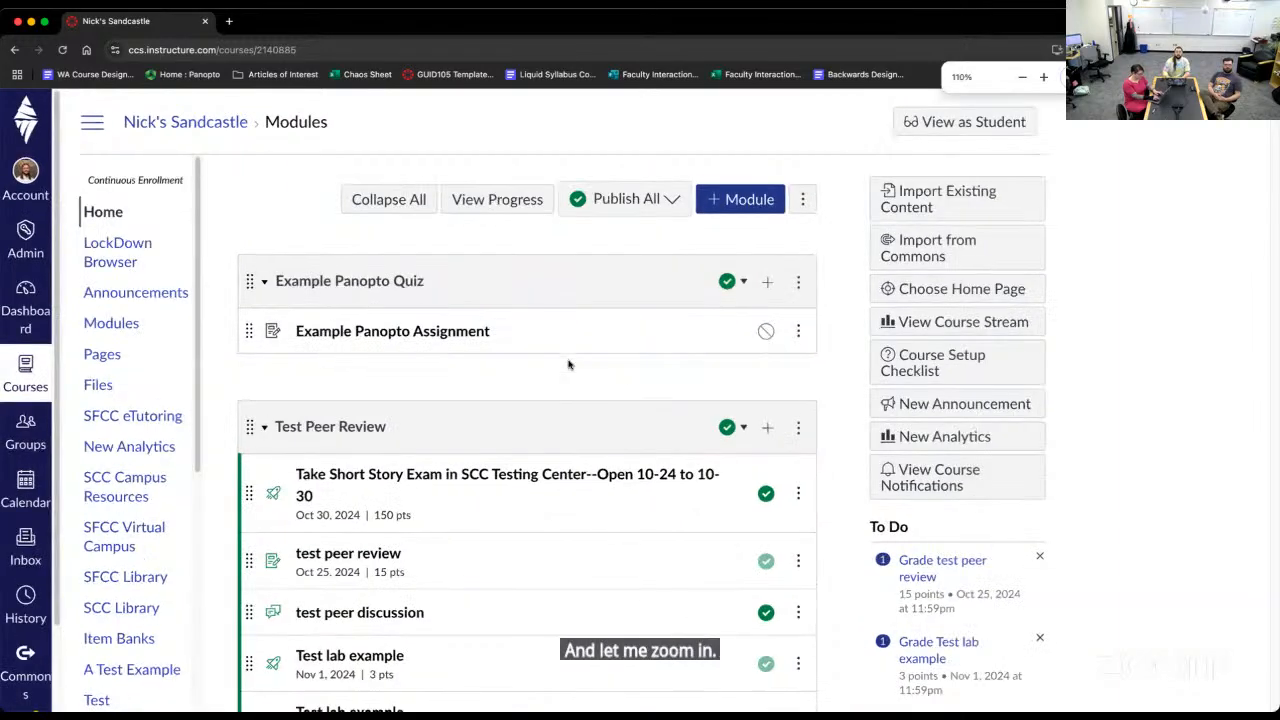
left_click(342, 336)
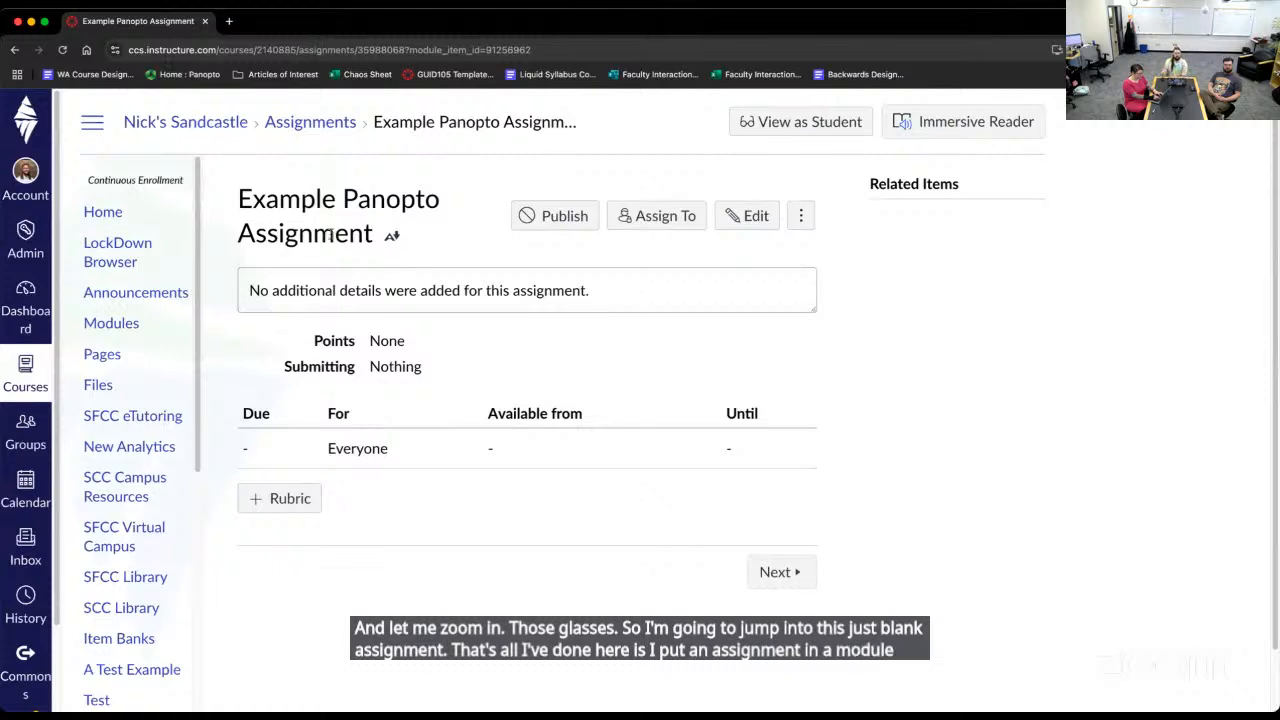
left_click(740, 220)
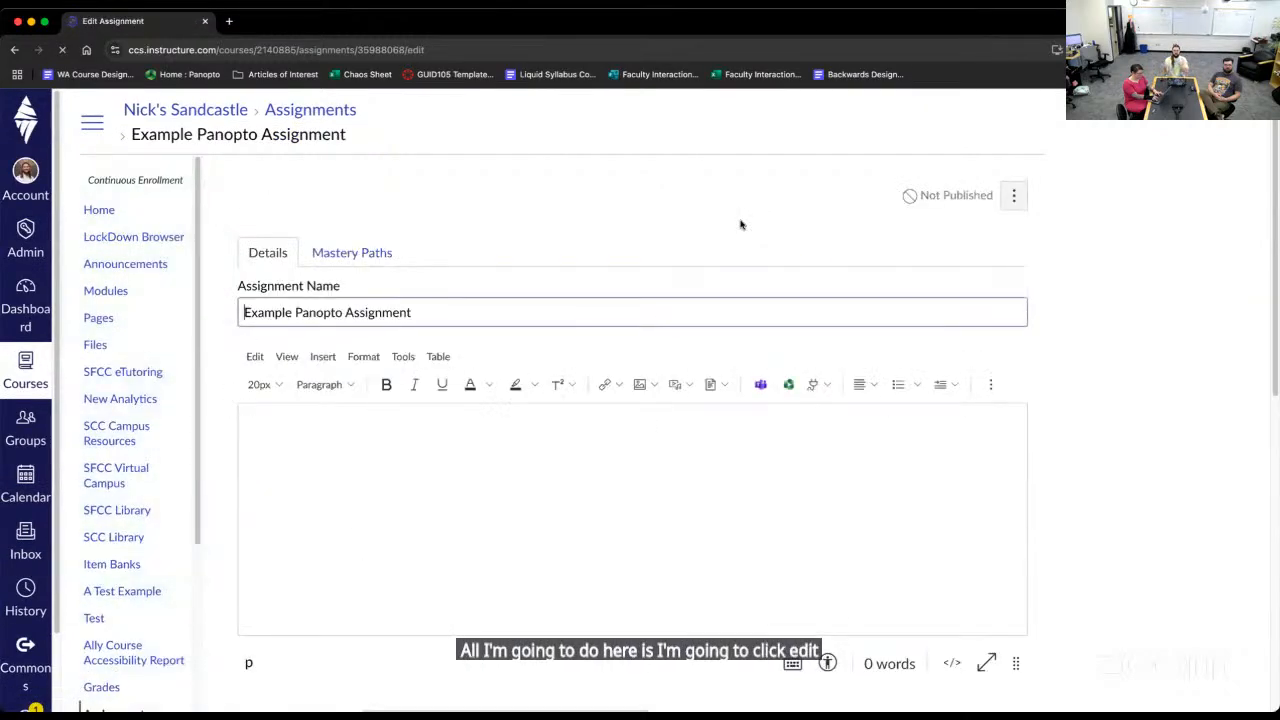
Enter the assignment description "[insert transparency, they have a quiz to complete as they watch, let them know!]"
left_click(503, 426)
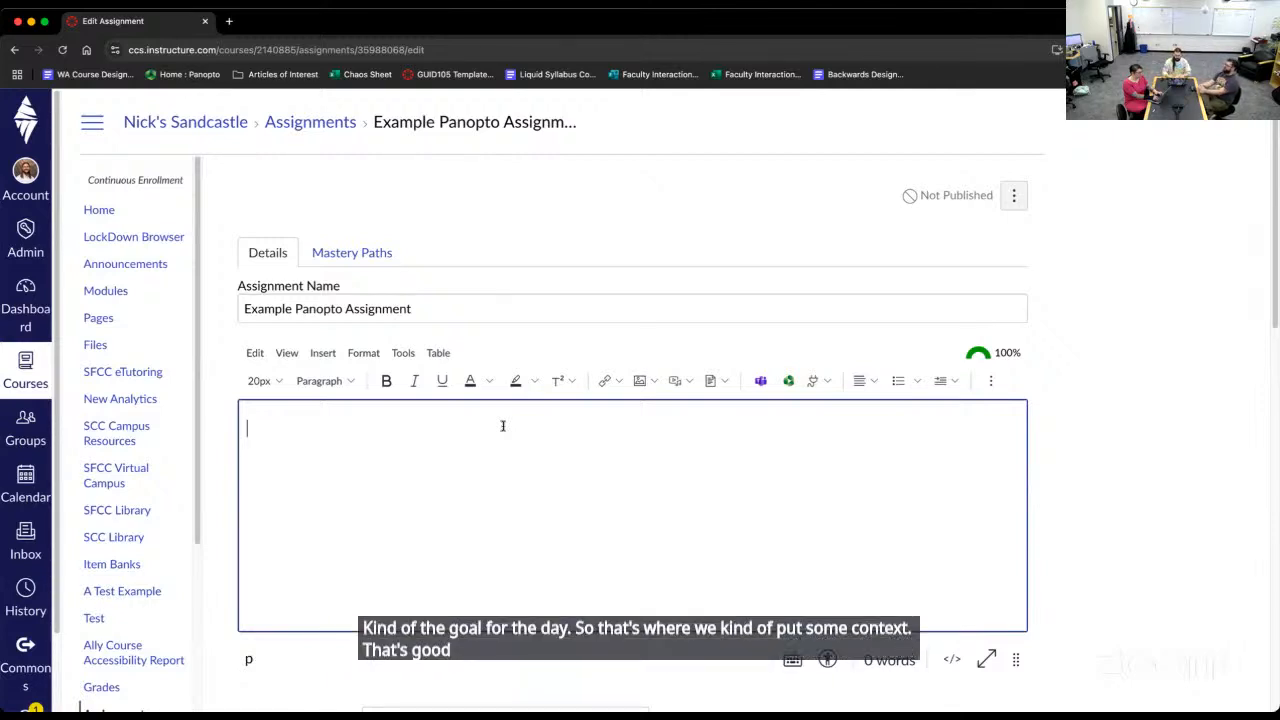
type("[insert tra")
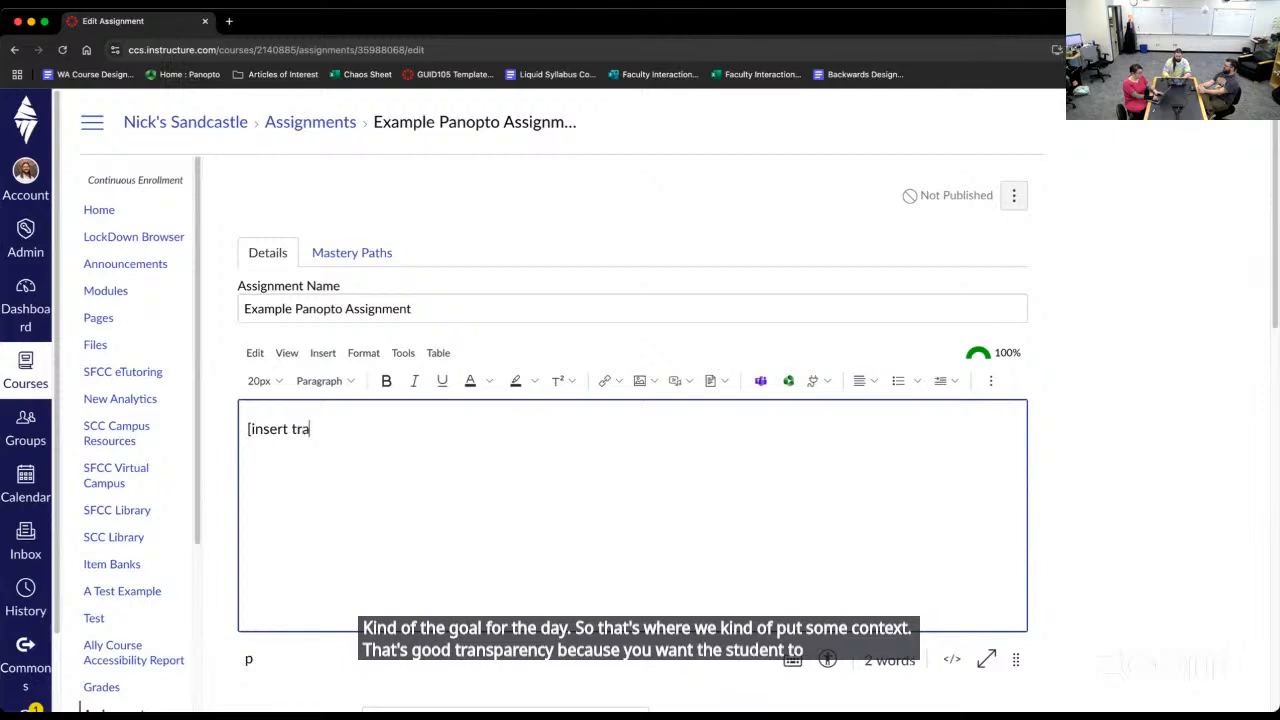
type("nsparency, they")
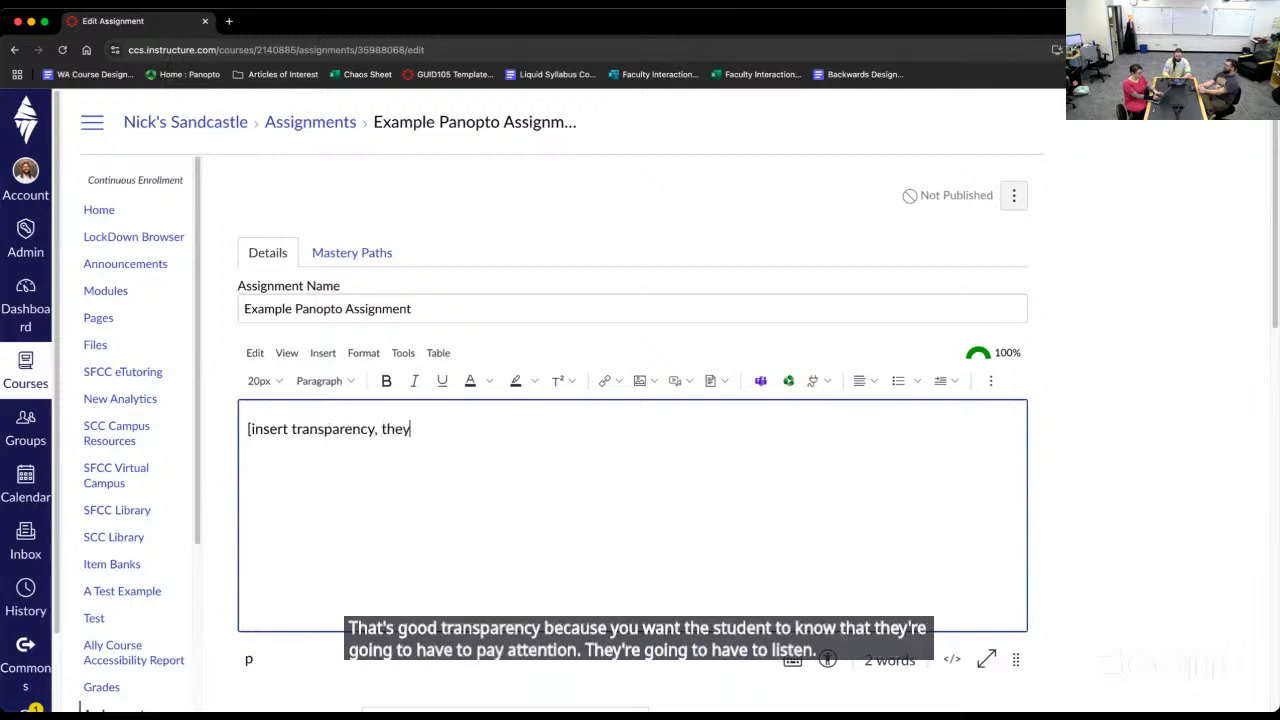
type(" have a quiz to c")
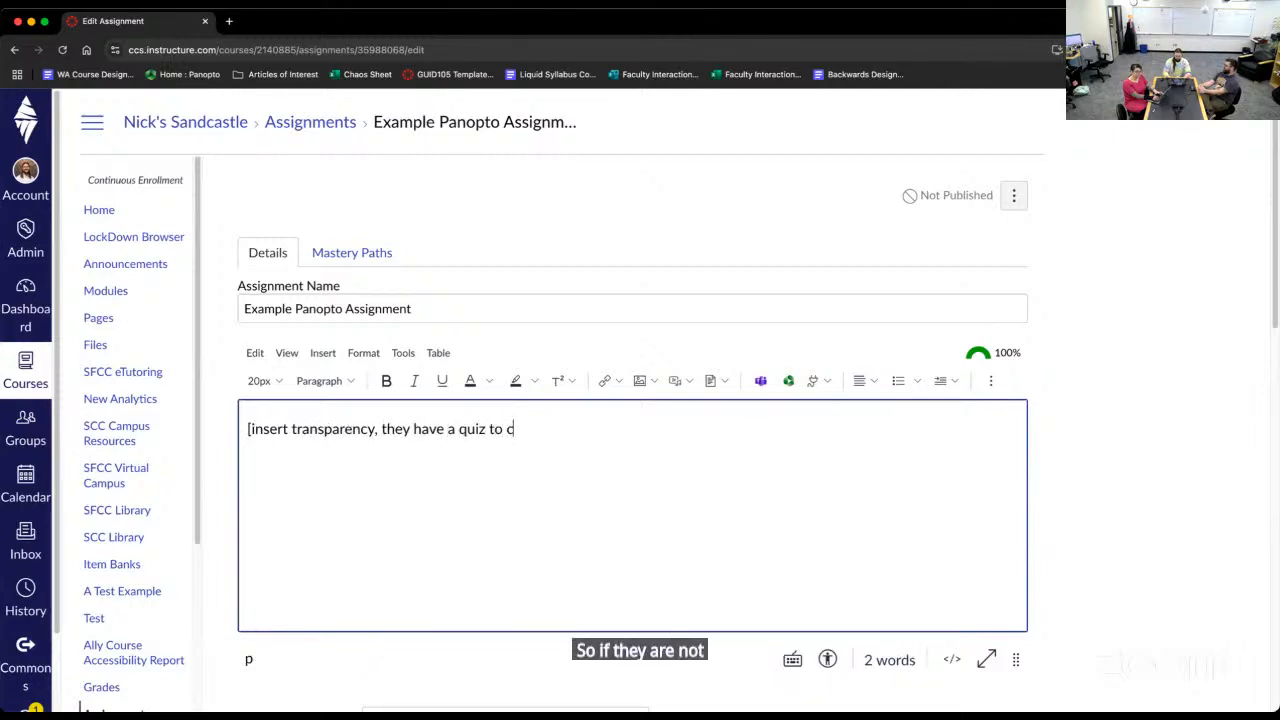
type("omplete as they wat")
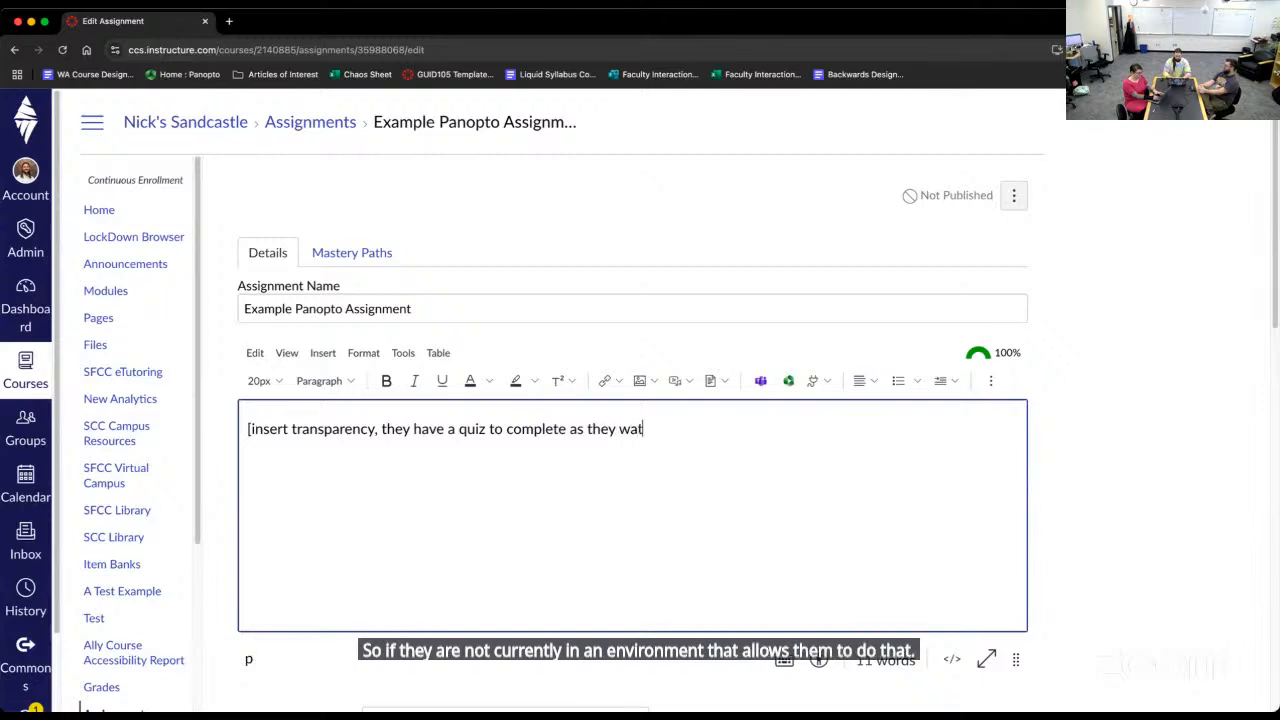
type("ch, let them know!")
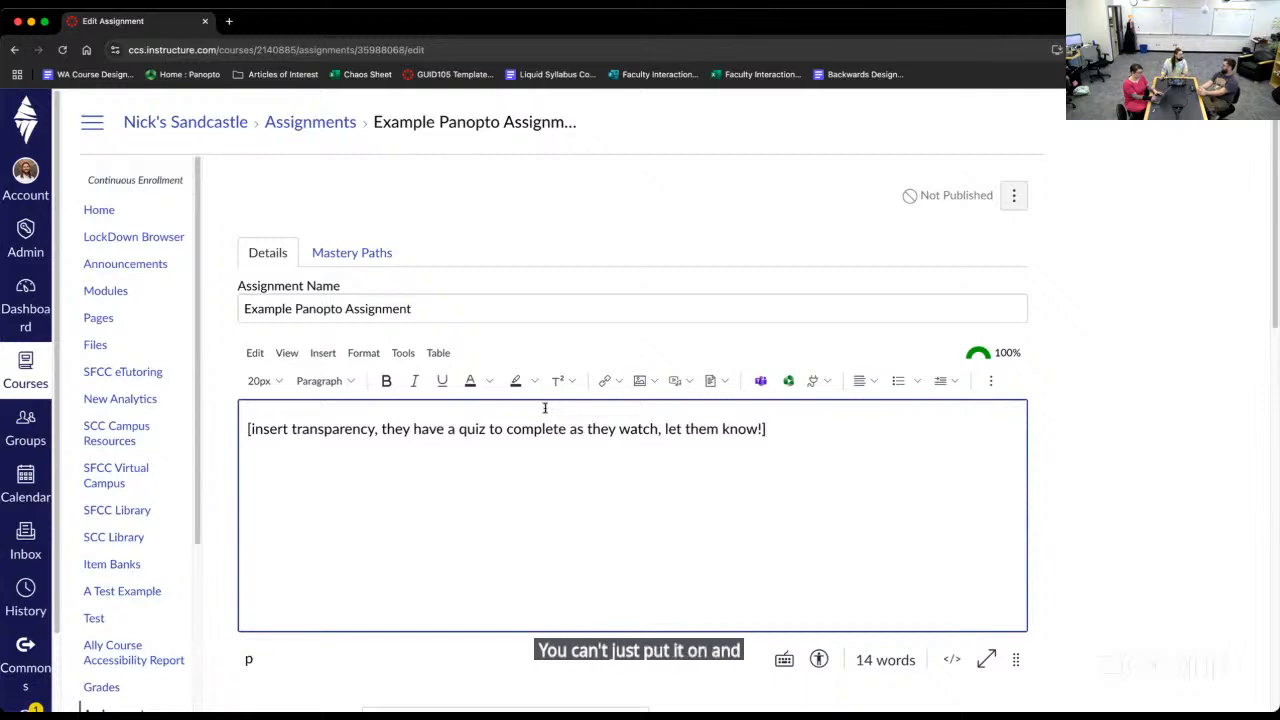
Set the assignment's submission type to External Tool
scroll(1014, 586, "down", 2)
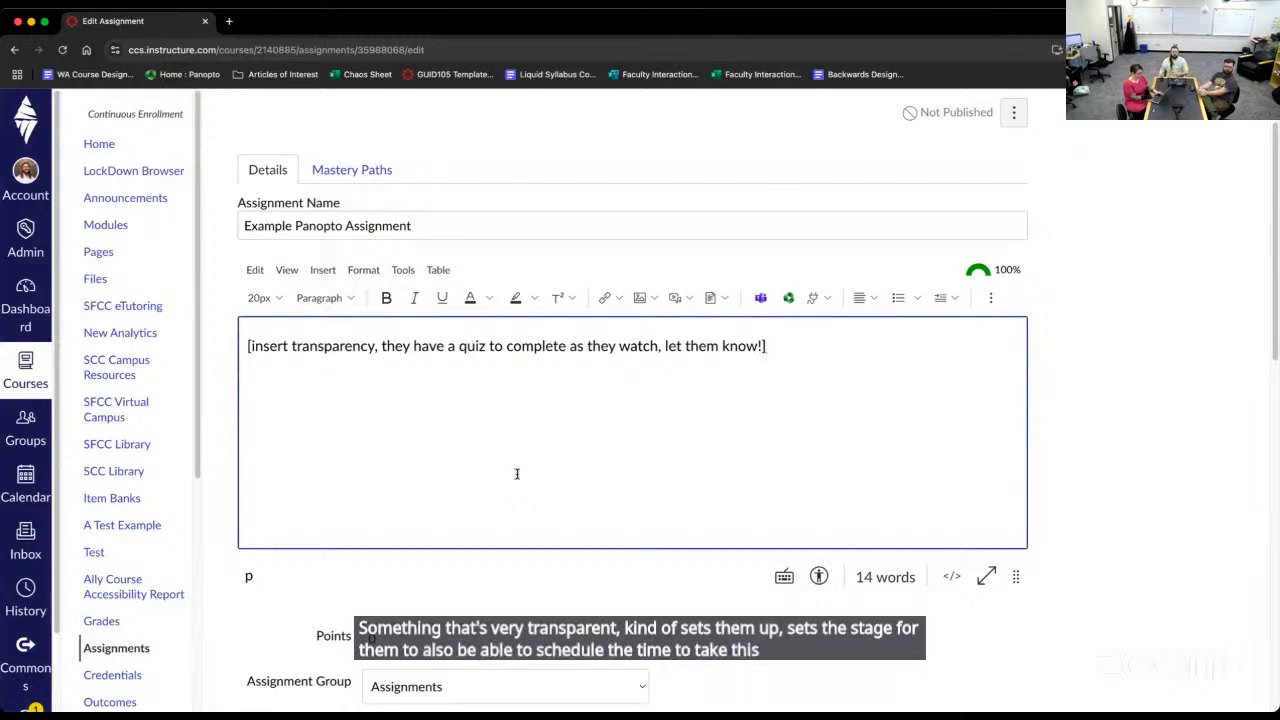
scroll(613, 514, "down", 5)
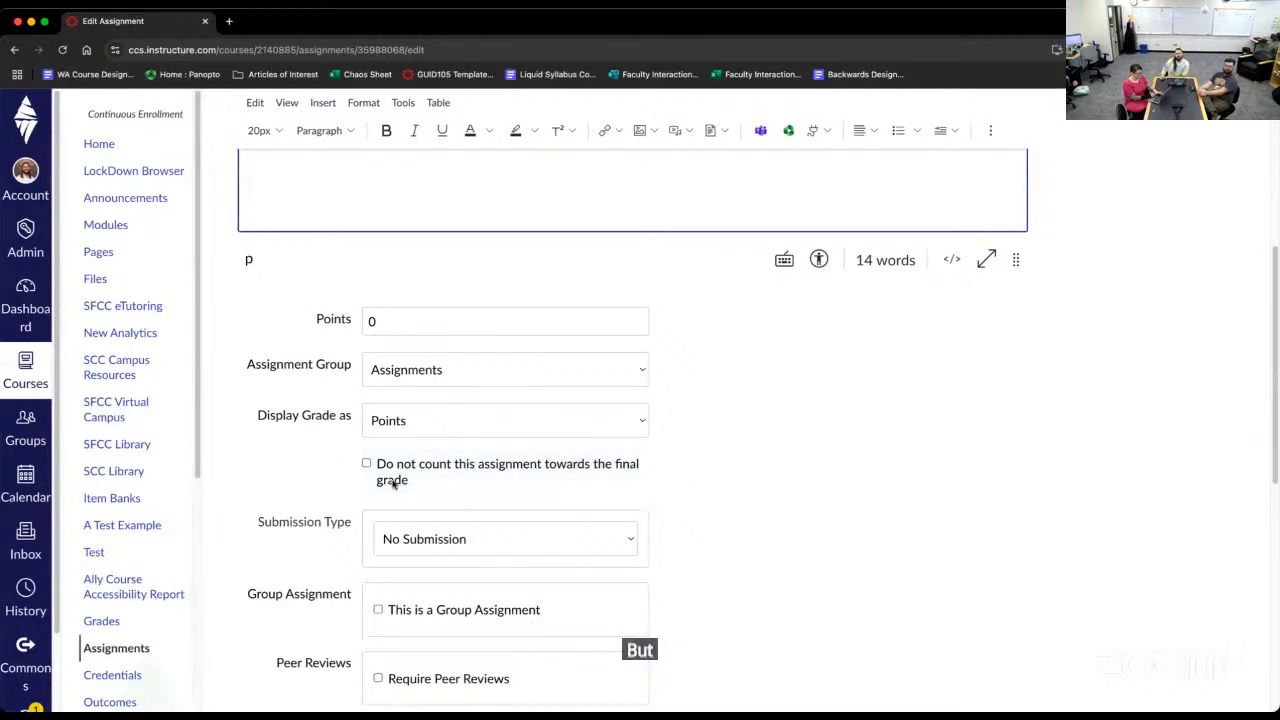
scroll(404, 470, "down", 1)
scroll(404, 470, "down", 3)
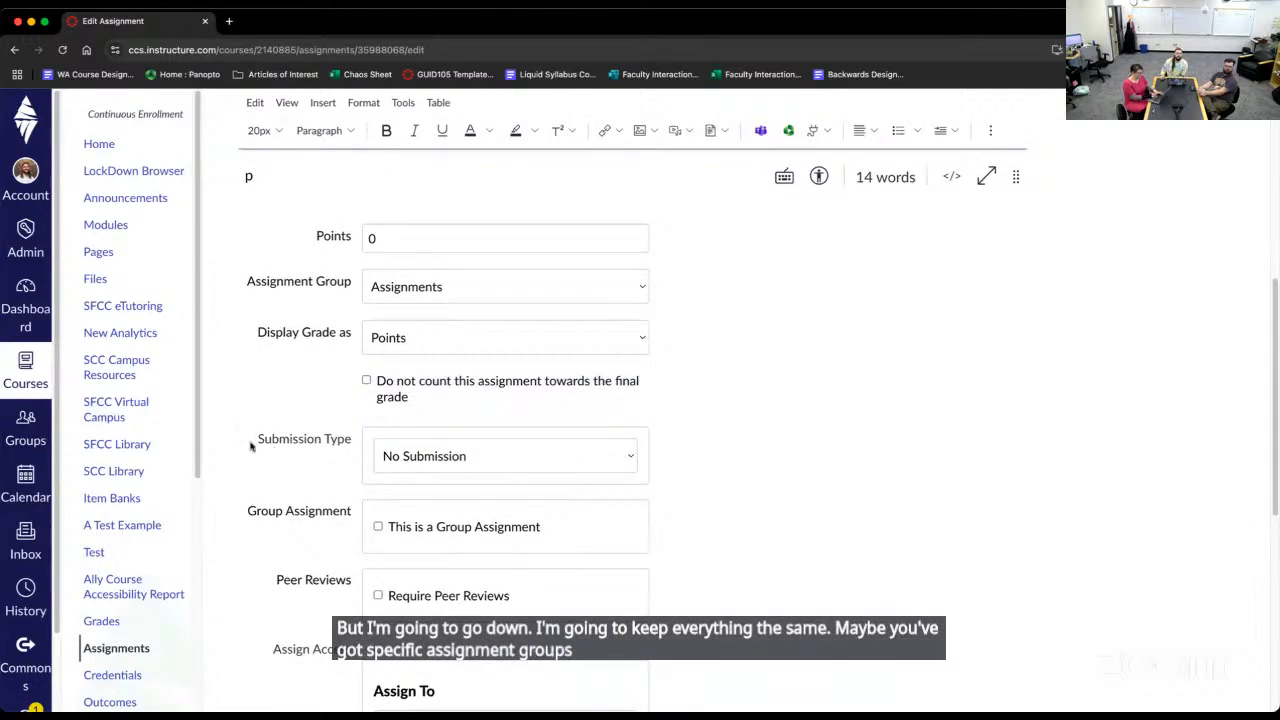
left_click_drag(257, 440, 355, 442)
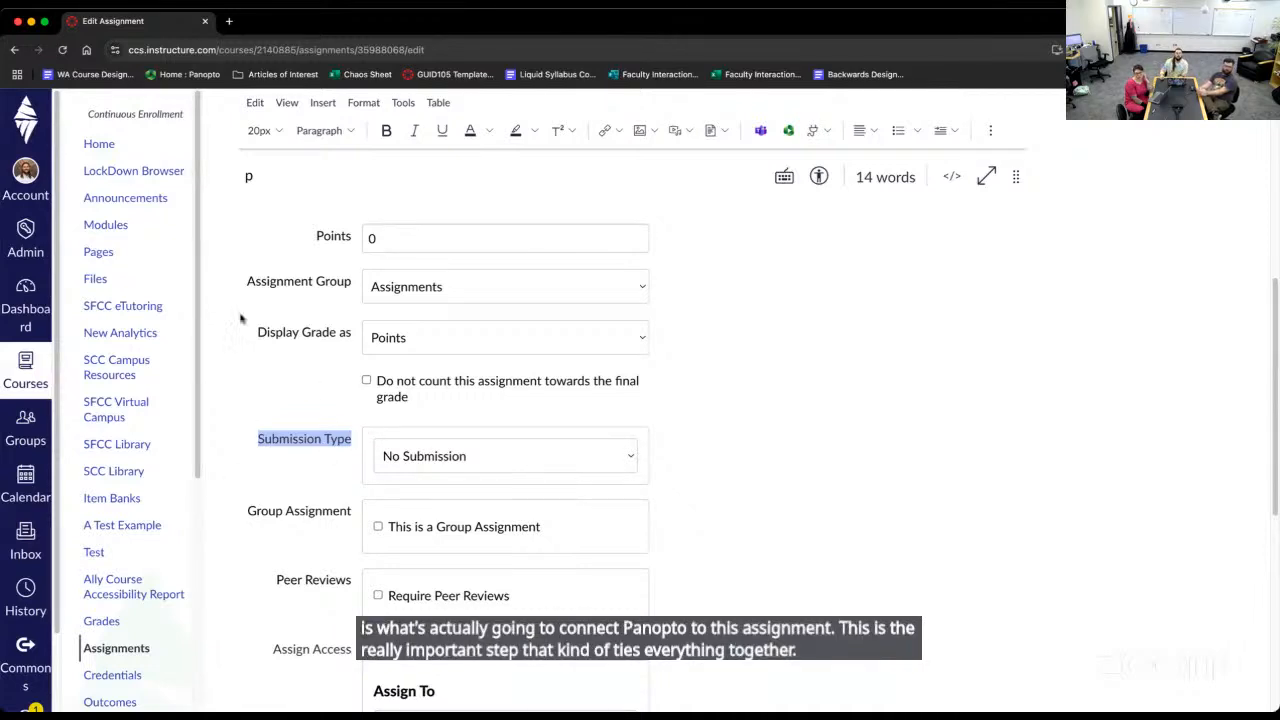
left_click(626, 457)
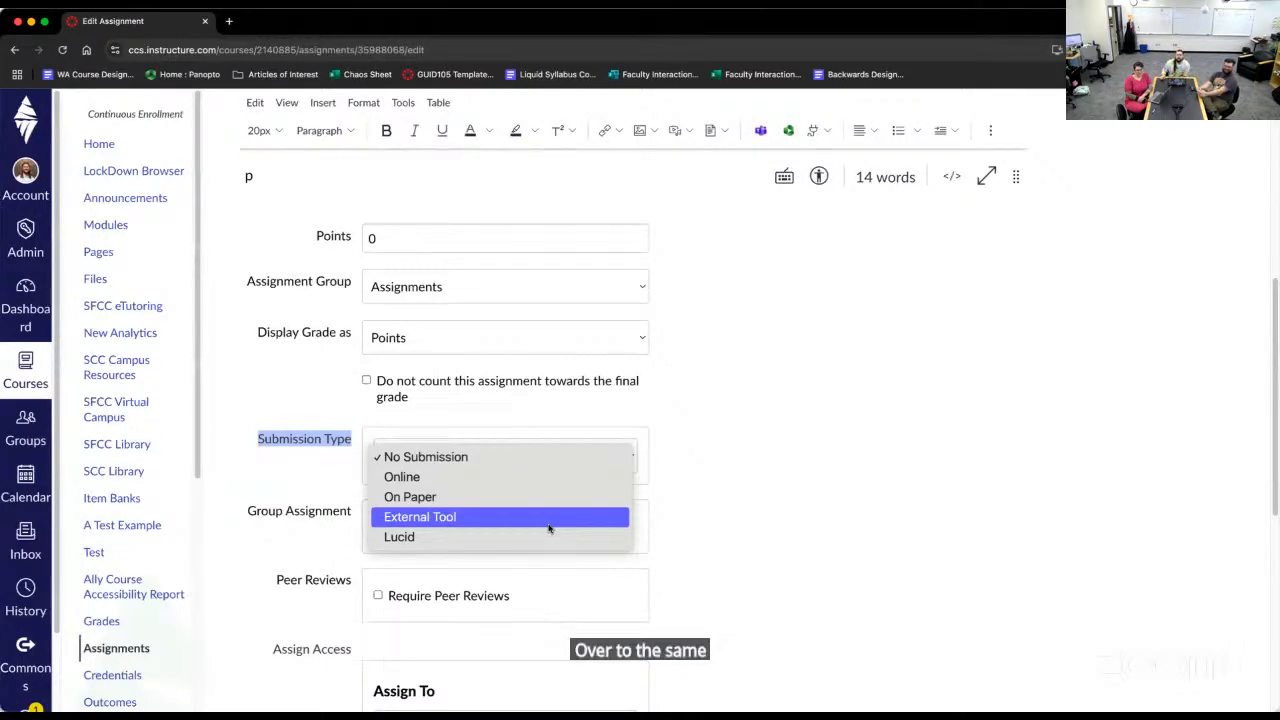
left_click(547, 524)
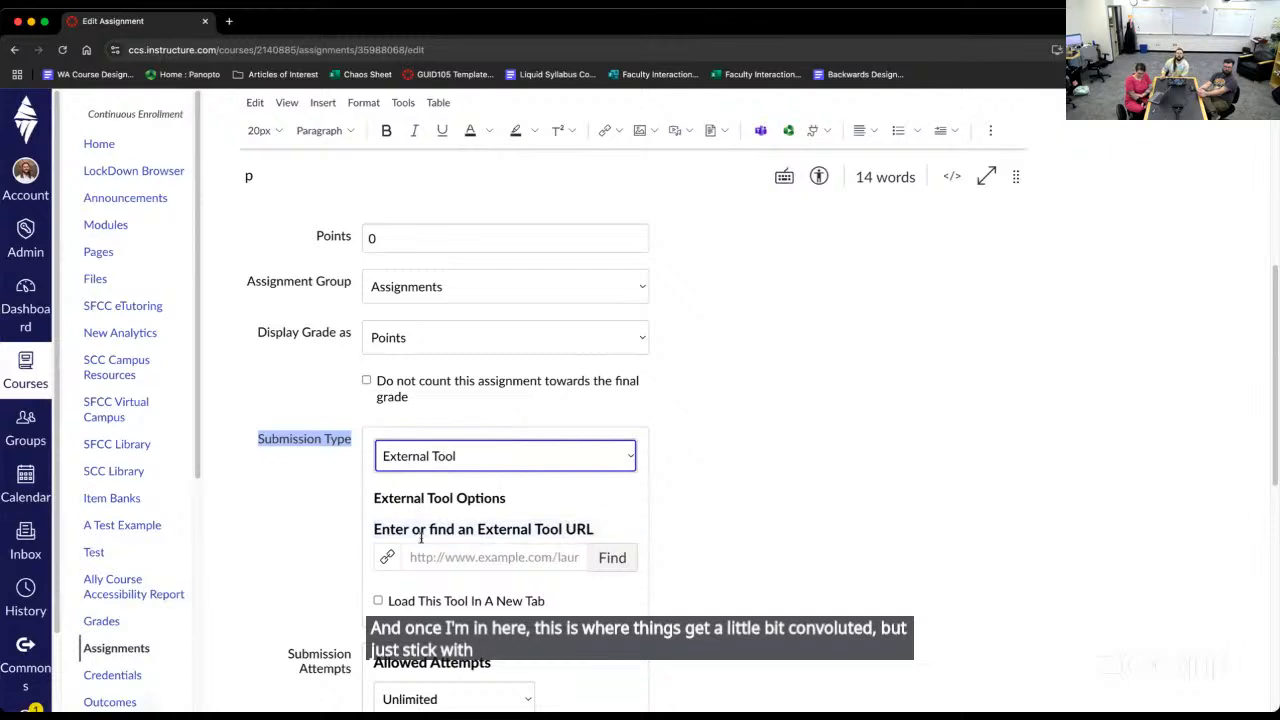
Find external tools for the assignment, enlarge the tool list dialog and choose Panopto
left_click(611, 558)
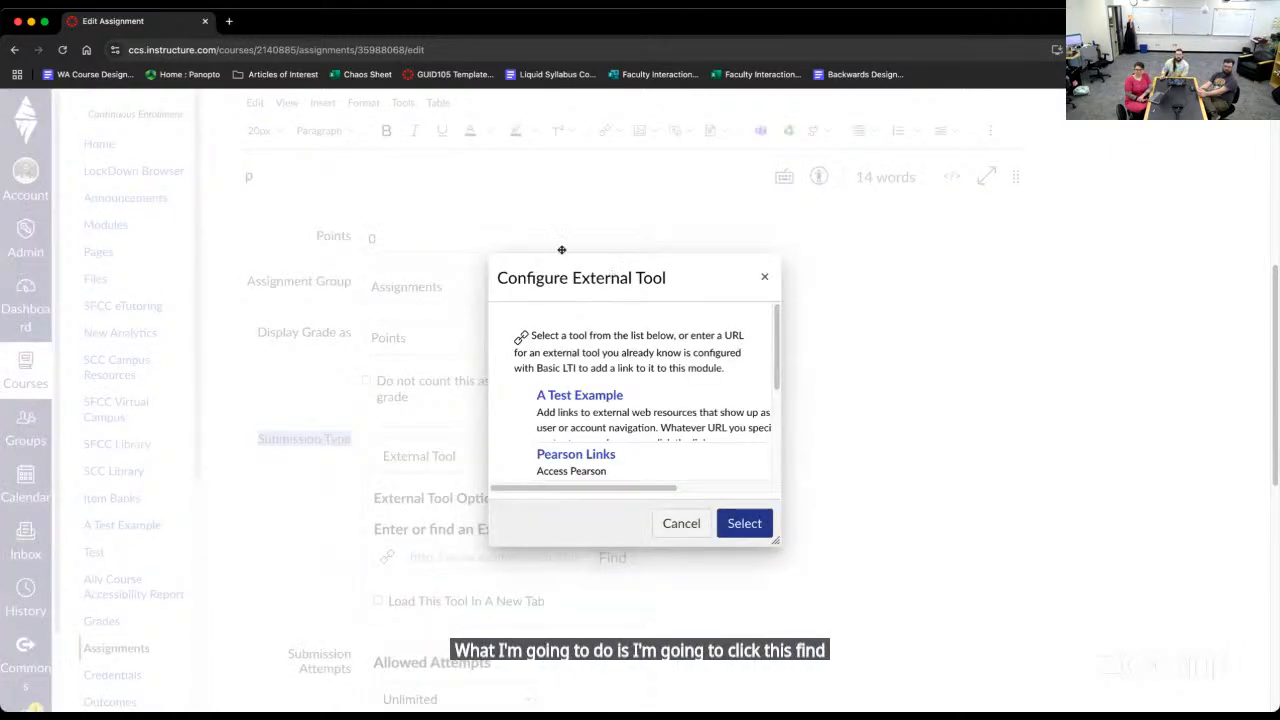
left_click_drag(616, 266, 394, 203)
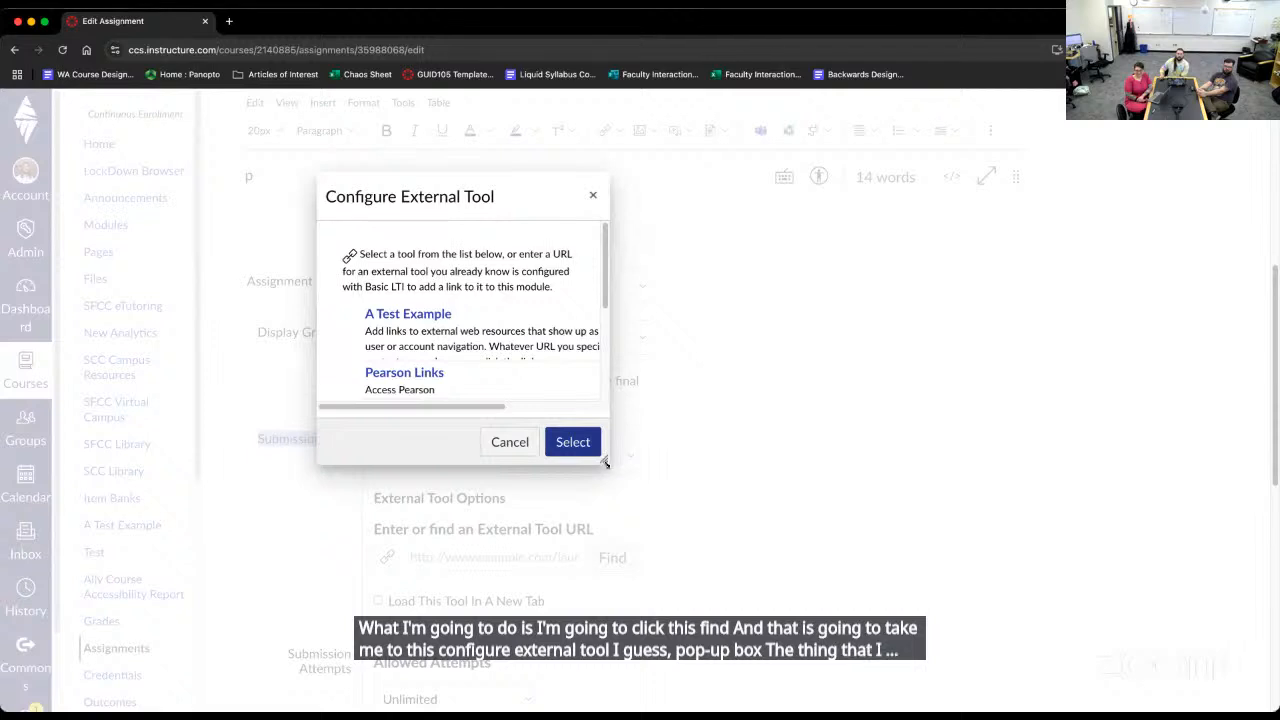
left_click_drag(604, 460, 921, 645)
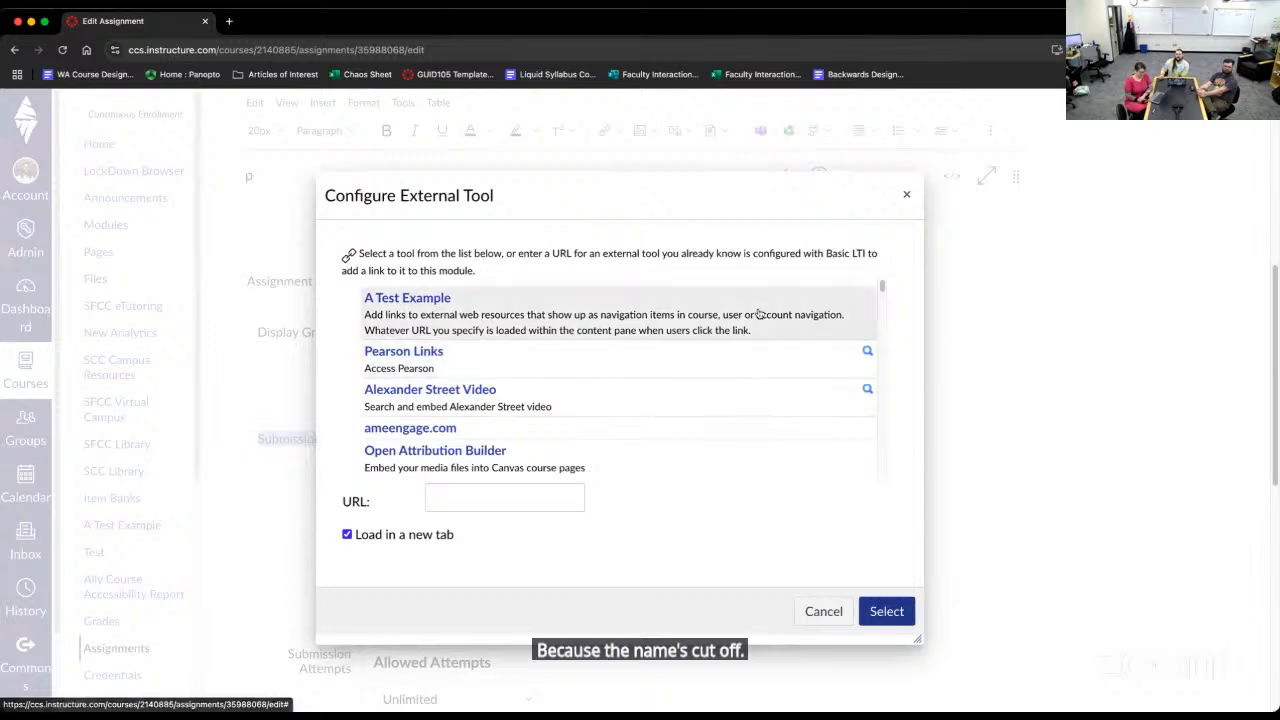
scroll(757, 318, "down", 3)
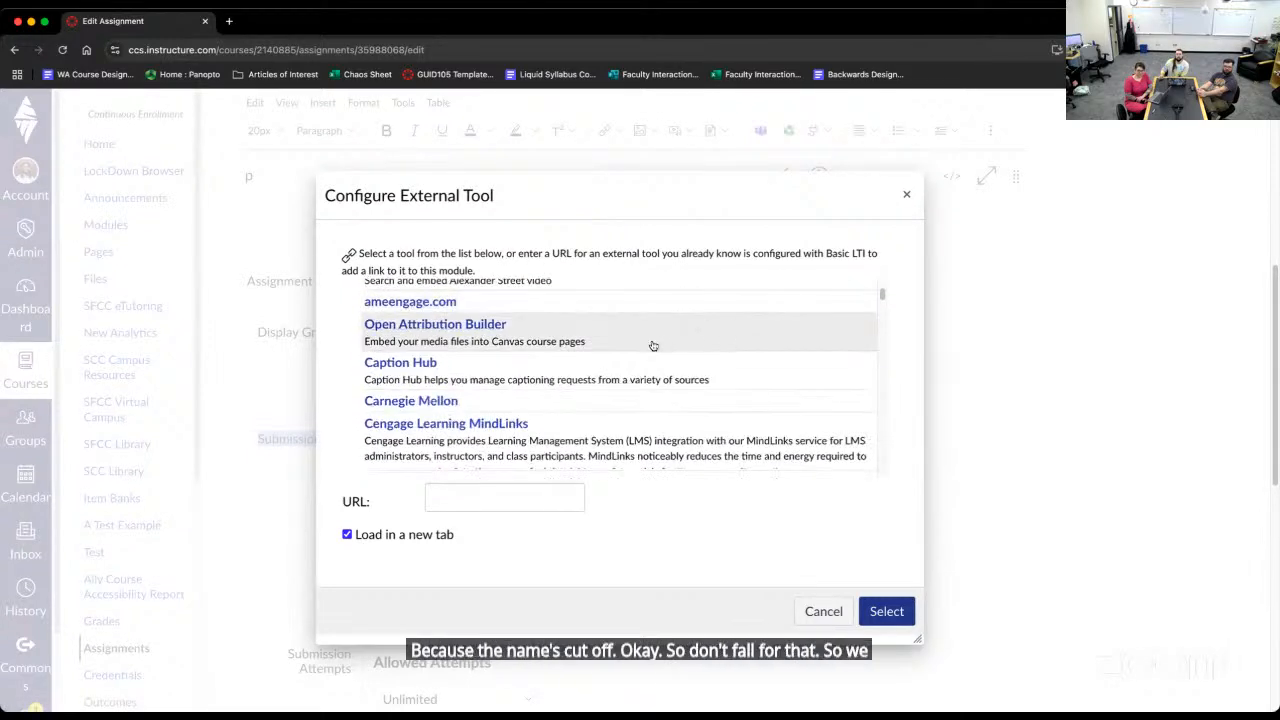
scroll(652, 345, "down", 4)
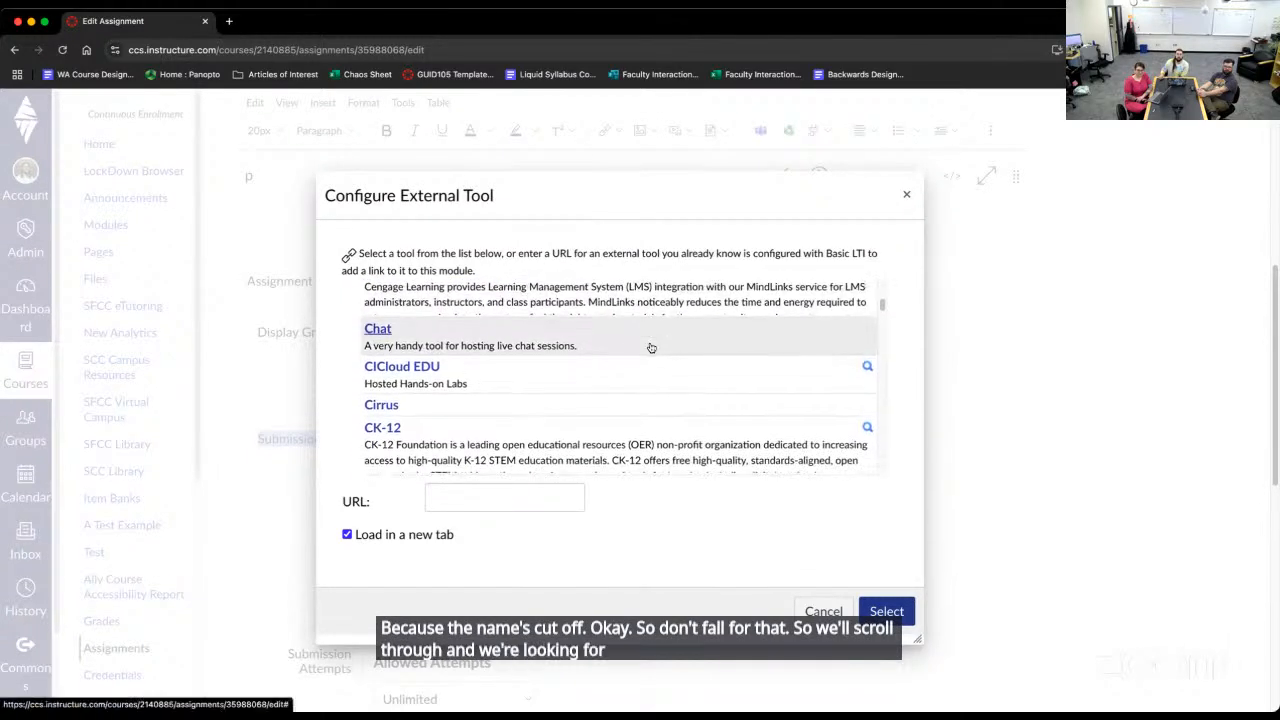
scroll(651, 347, "down", 10)
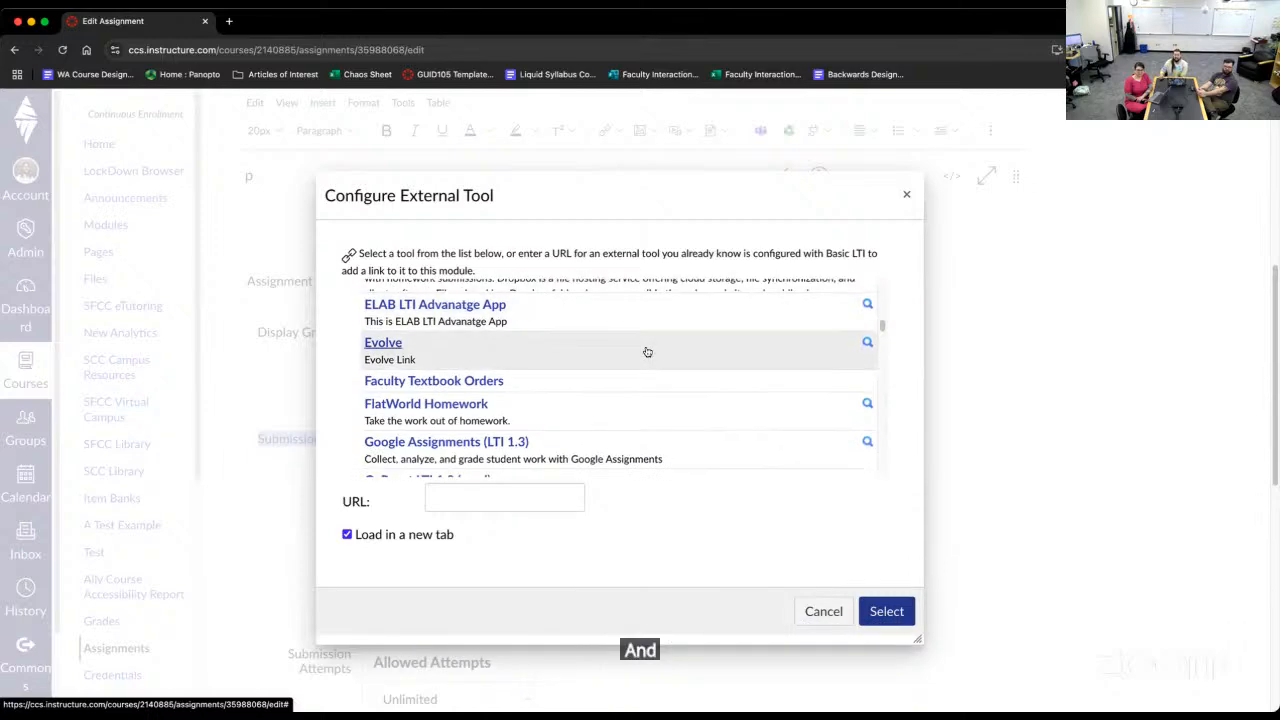
scroll(647, 352, "down", 8)
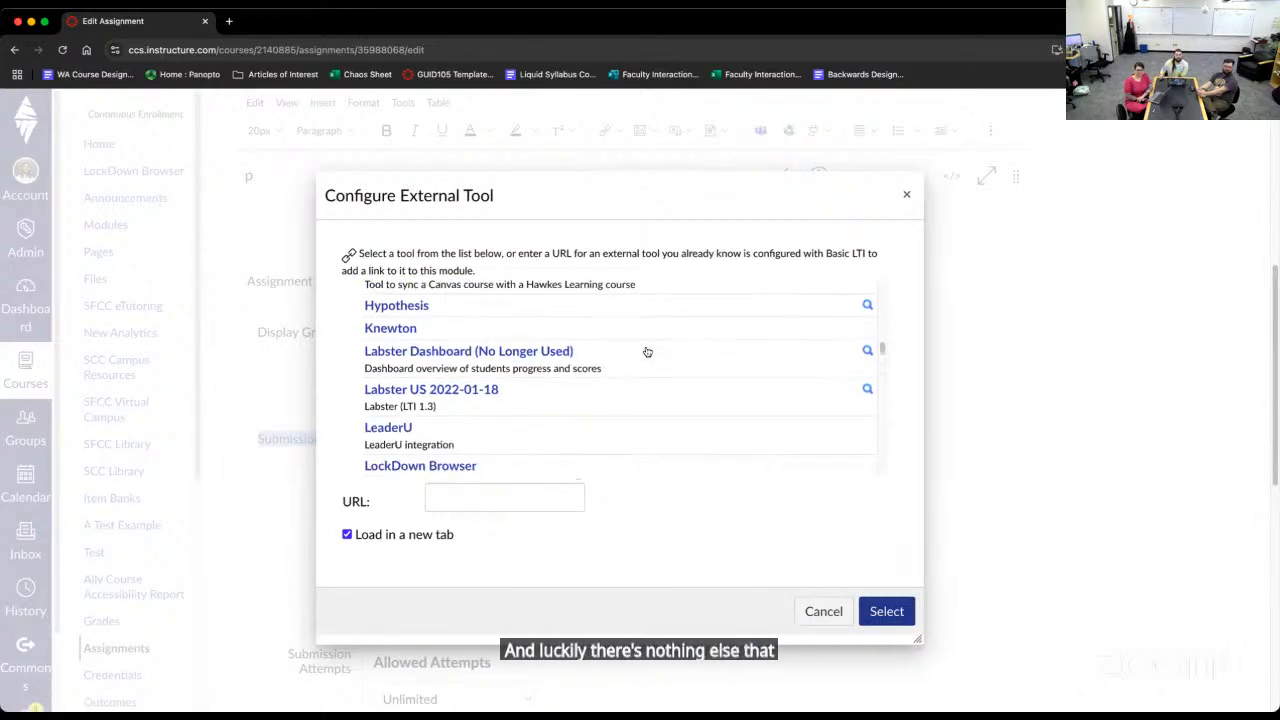
scroll(647, 352, "down", 6)
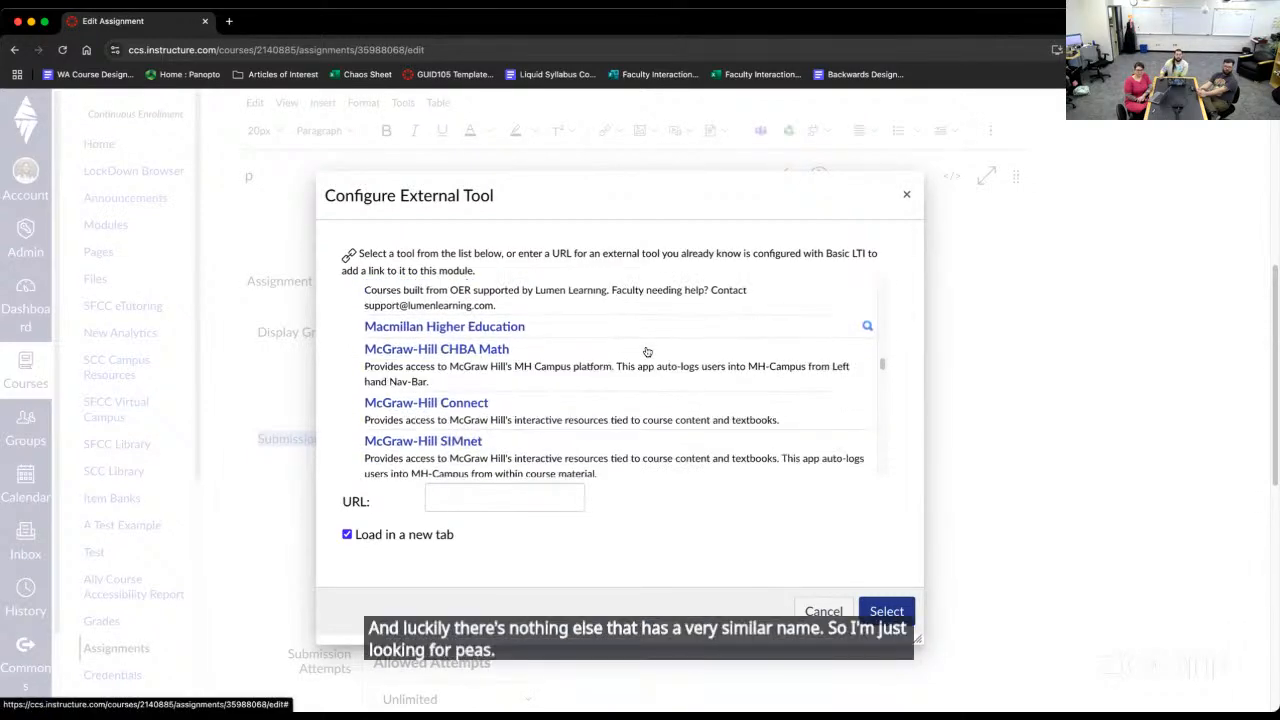
scroll(647, 352, "down", 8)
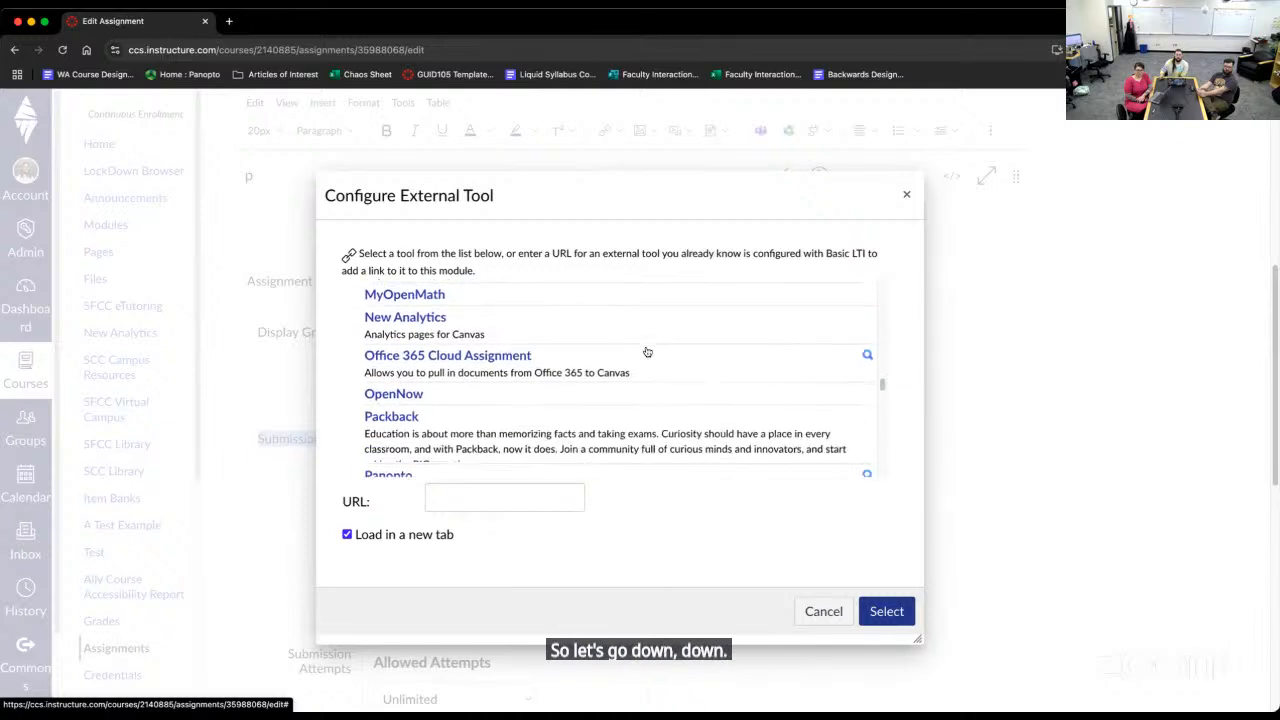
scroll(647, 352, "down", 3)
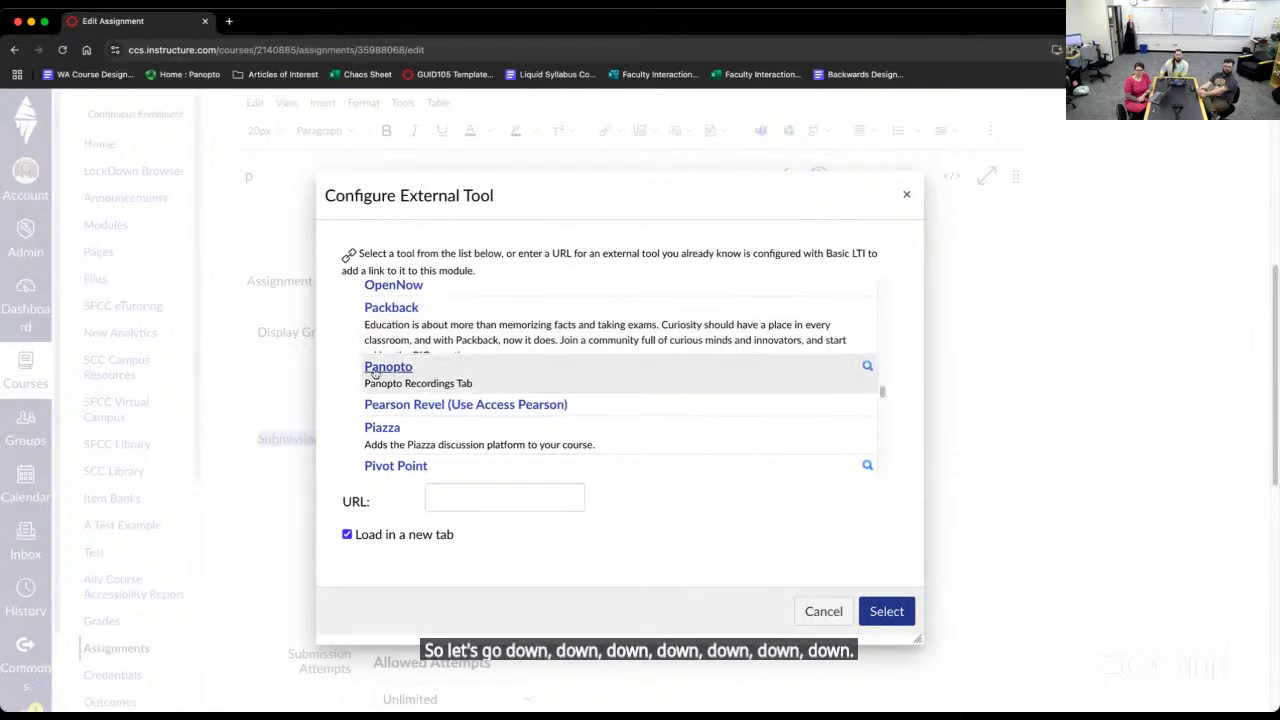
left_click(401, 366)
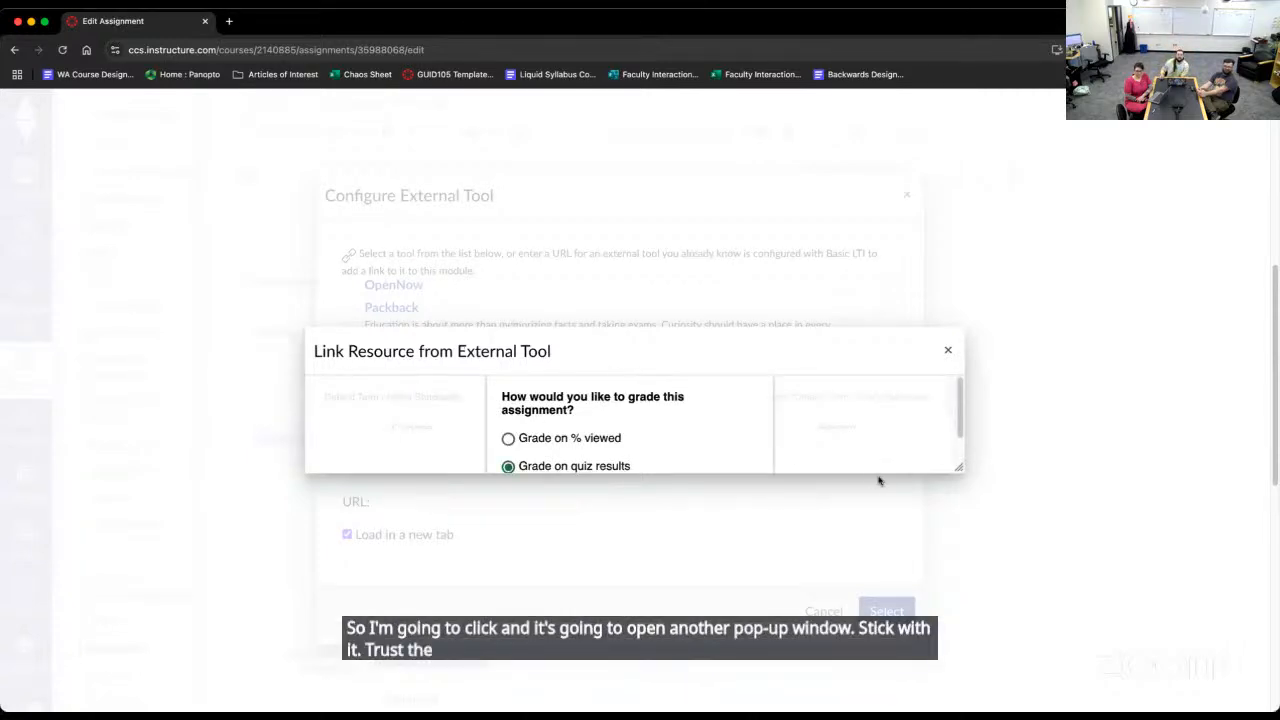
Grade the assignment on quiz results and insert the Lecture Recording 12/19 video with its default embed options
left_click_drag(960, 468, 956, 648)
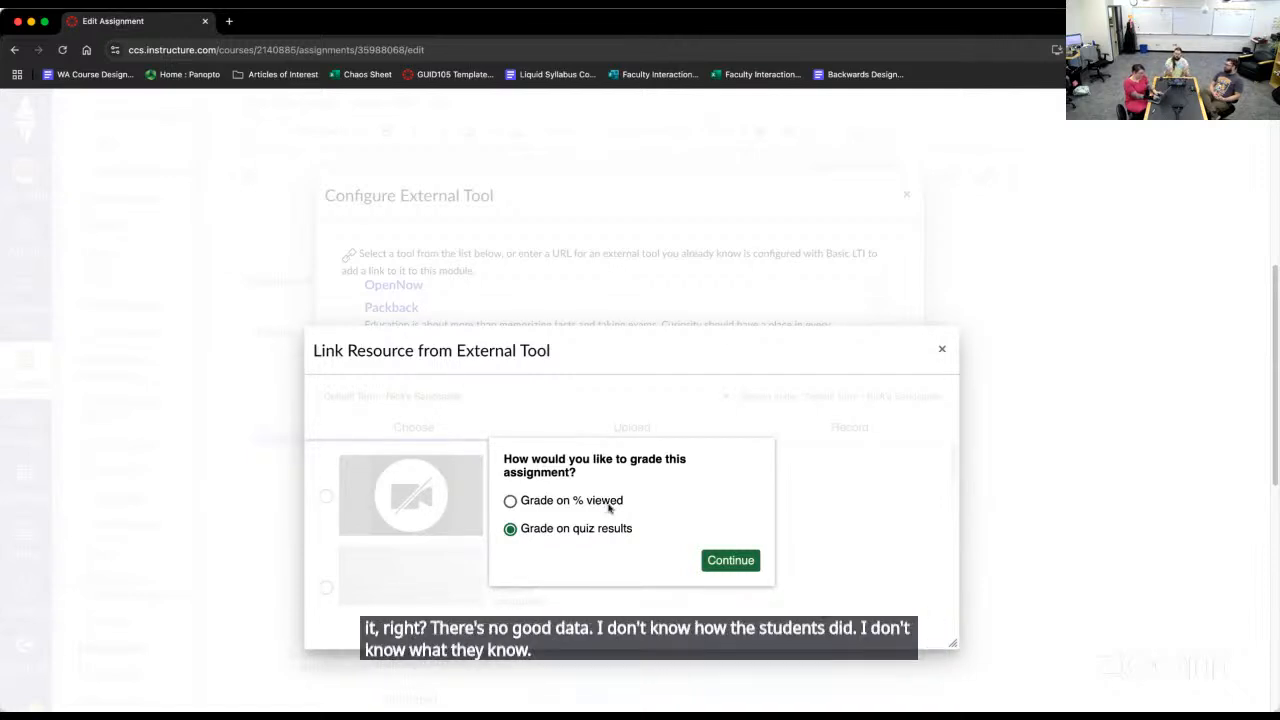
left_click(729, 561)
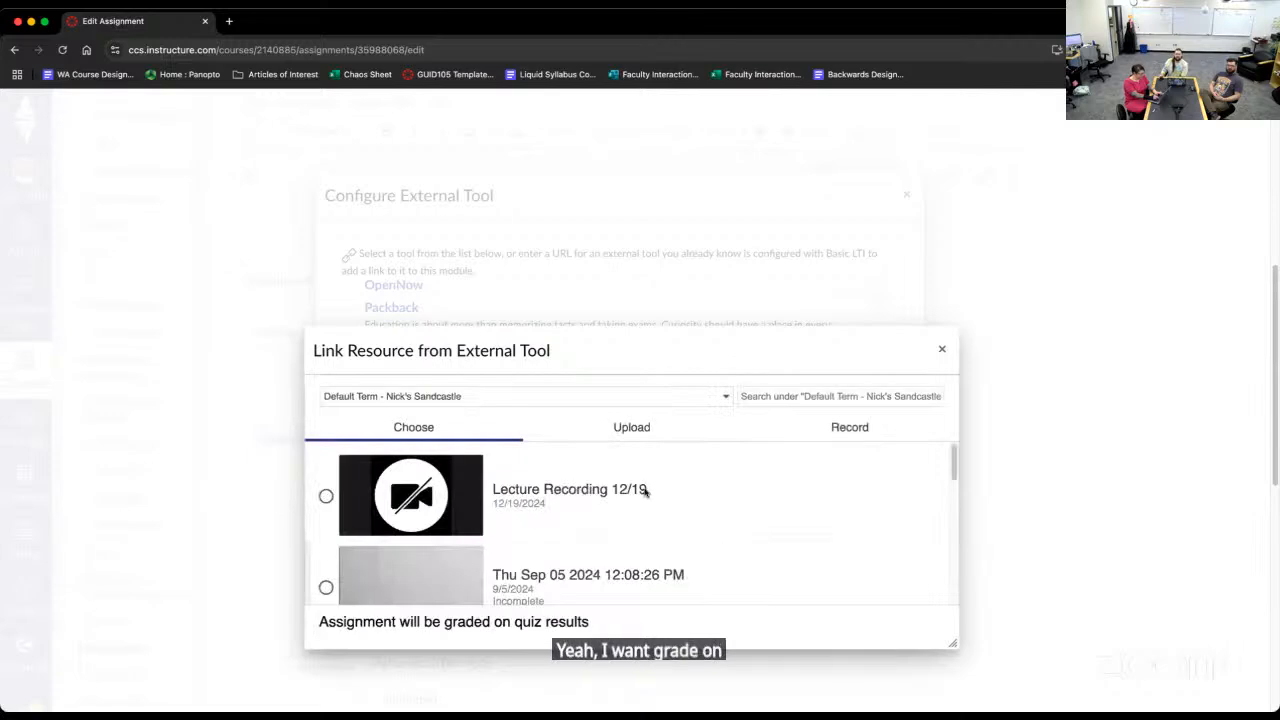
left_click(326, 496)
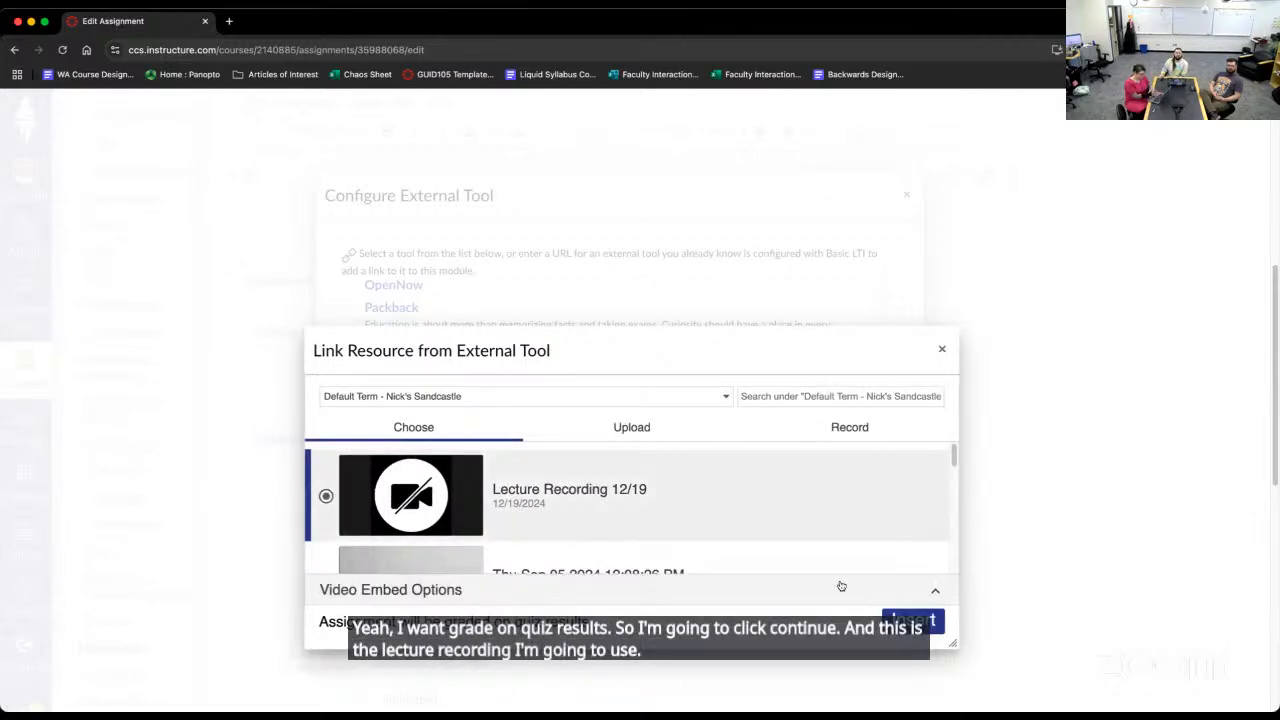
left_click(919, 591)
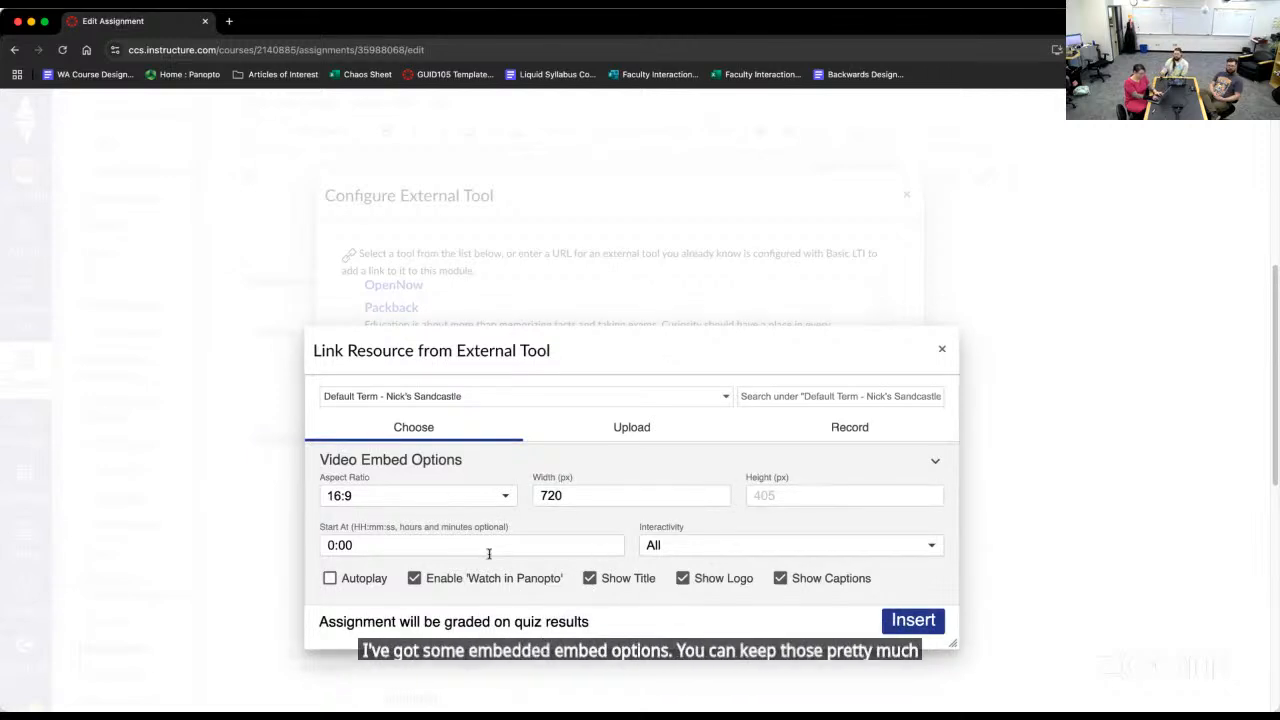
left_click(909, 633)
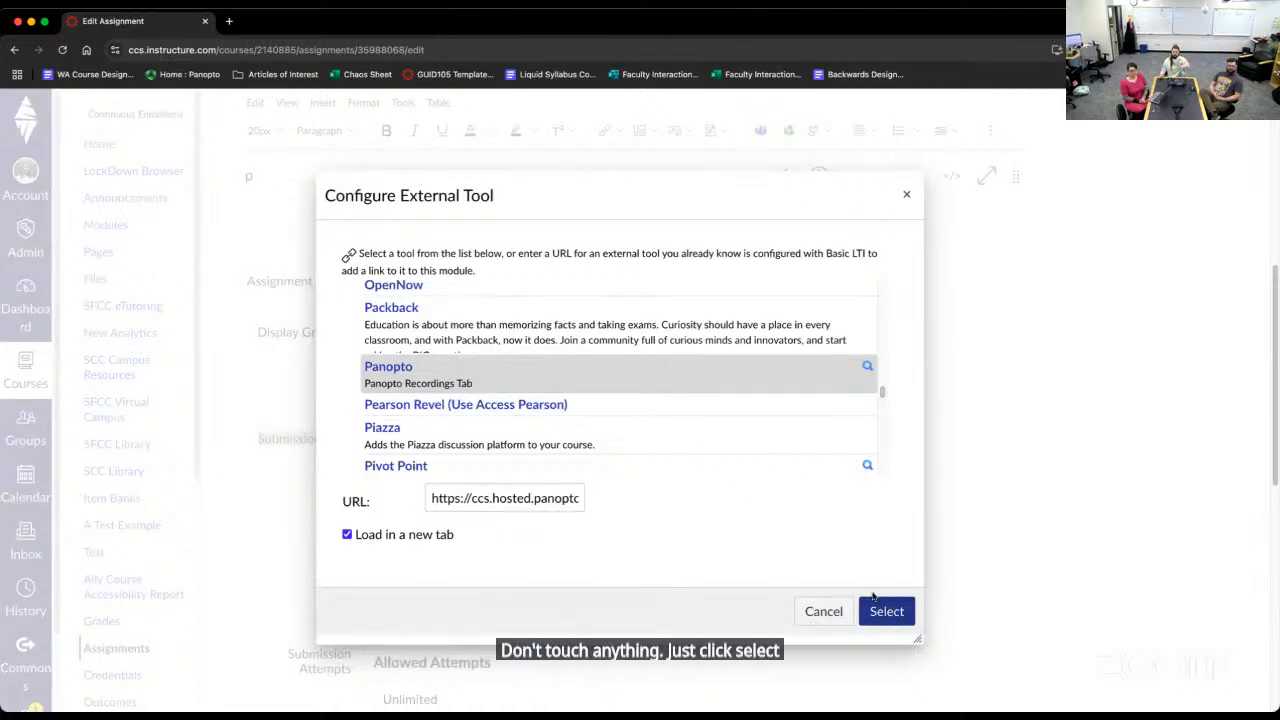
Turn off loading the Panopto tool in a new tab and apply the external tool selection to the assignment
left_click(346, 535)
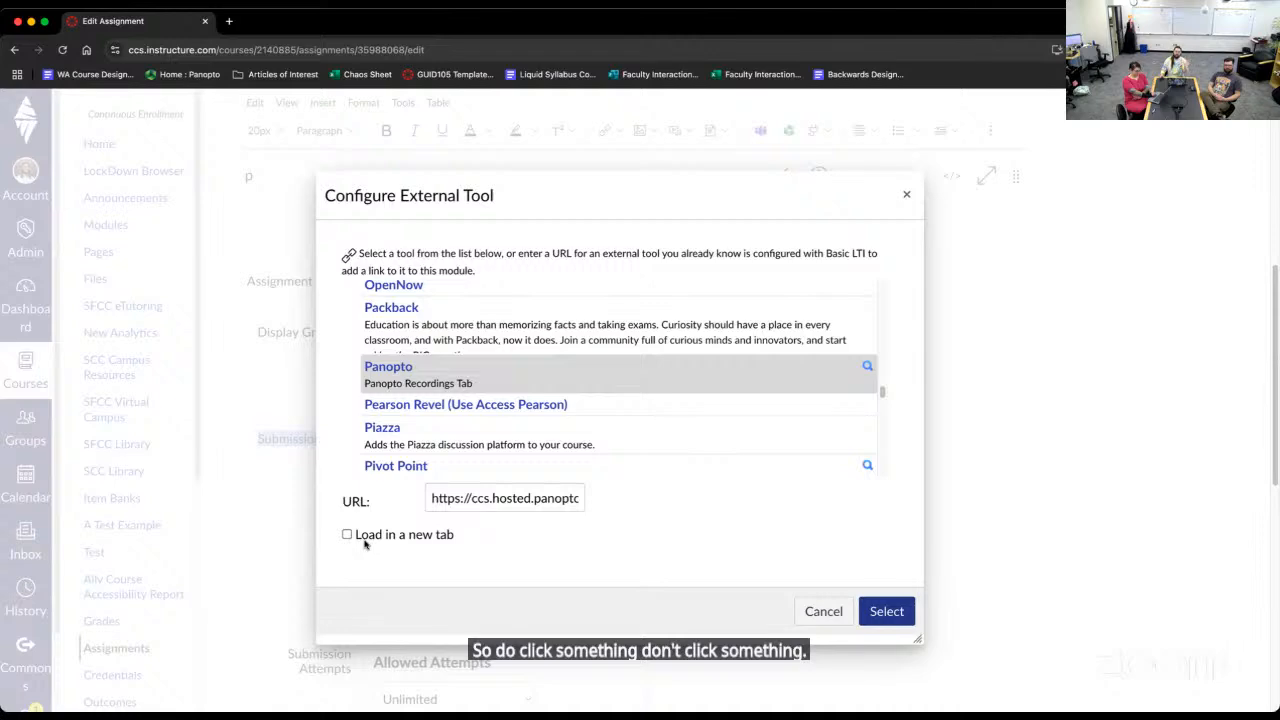
left_click(872, 611)
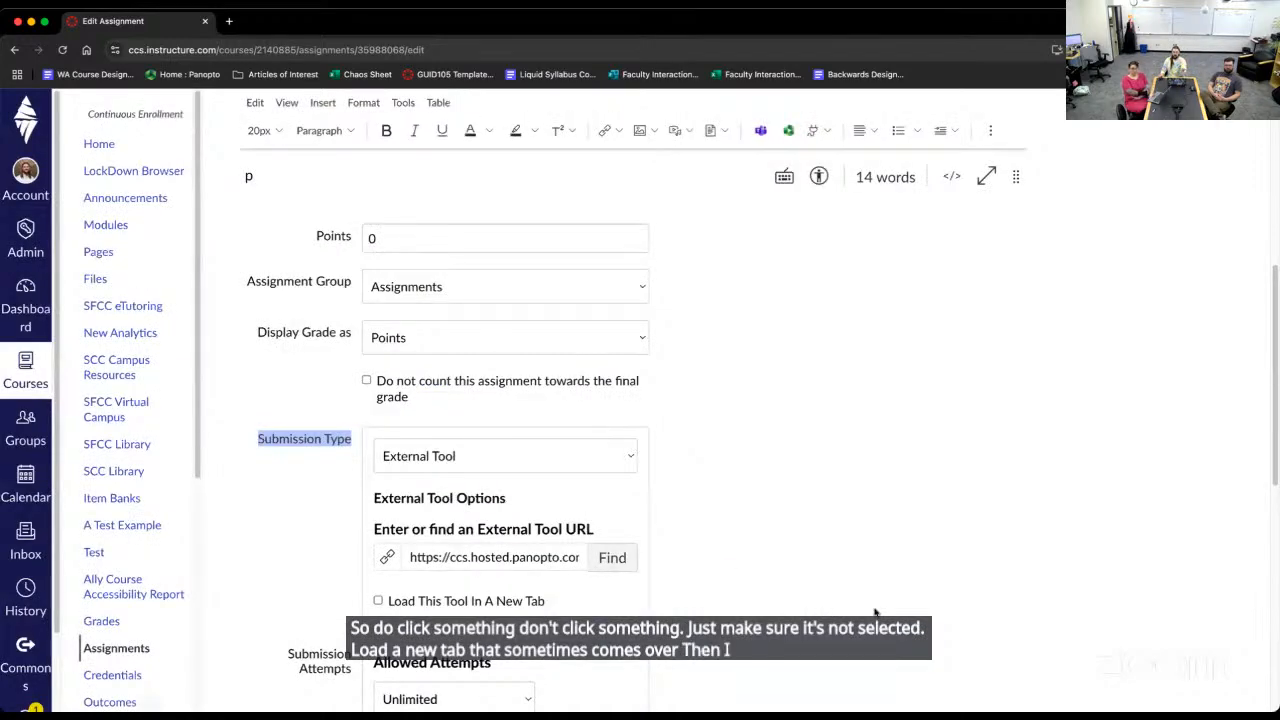
scroll(620, 460, "up", 5)
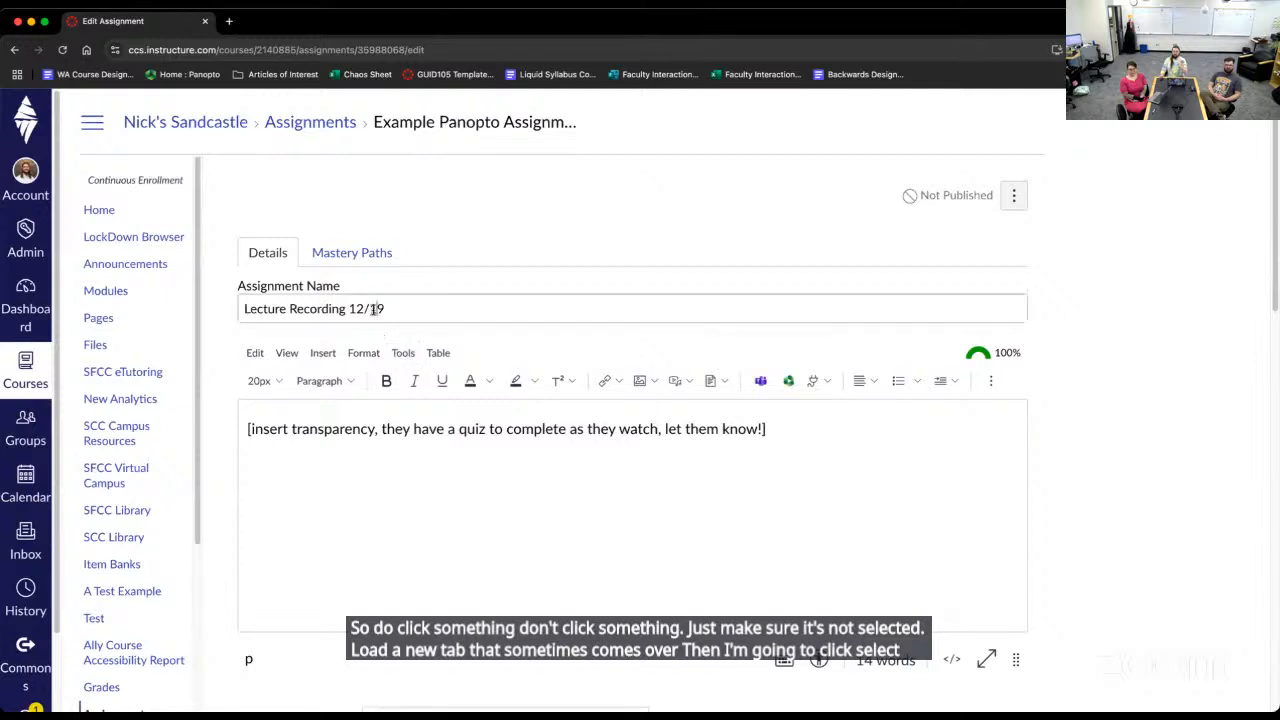
Rename the assignment to "Lecture Recording Quiz"
triple_click(373, 309)
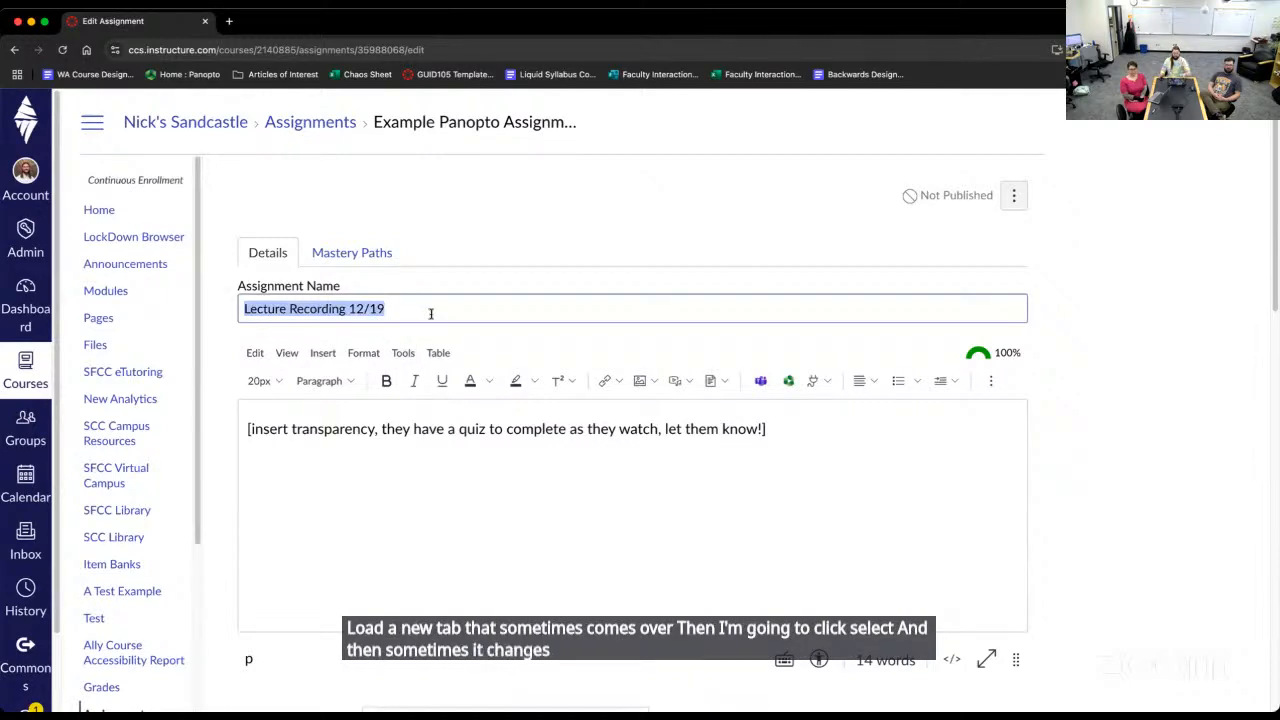
left_click(387, 309)
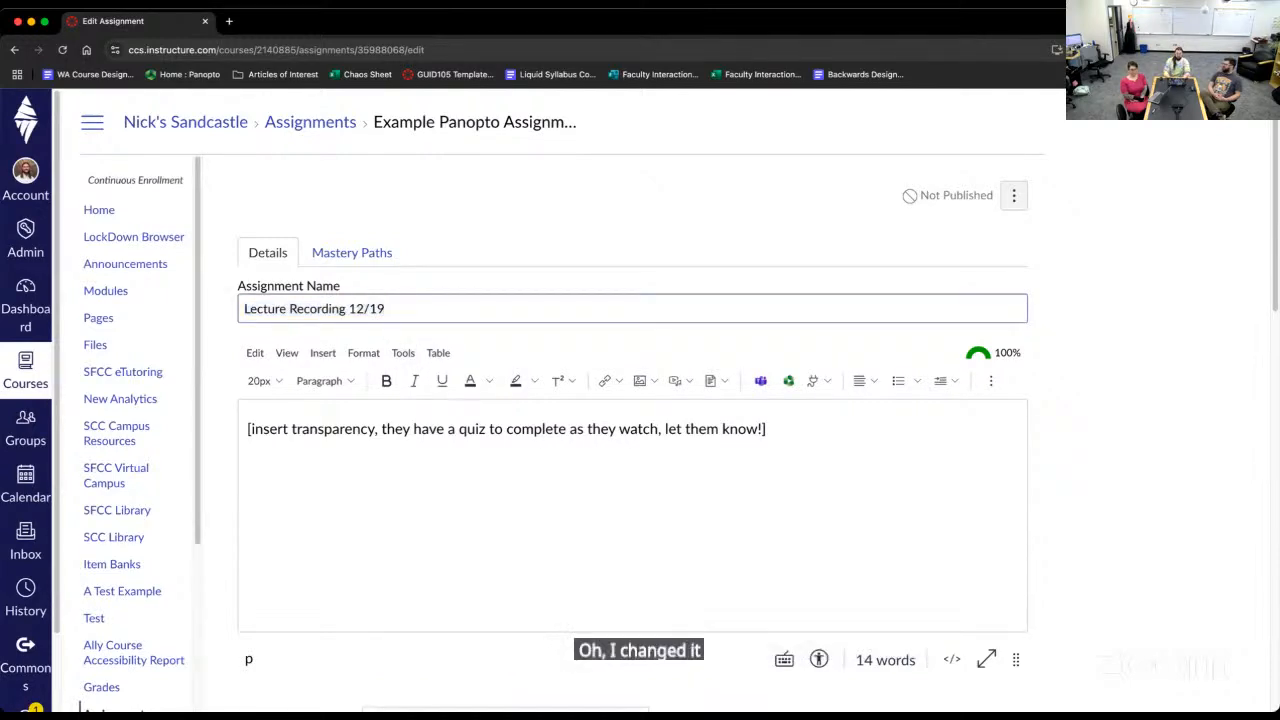
key("BackSpace")
key("BackSpace")
key("BackSpace")
key("BackSpace")
key("BackSpace")
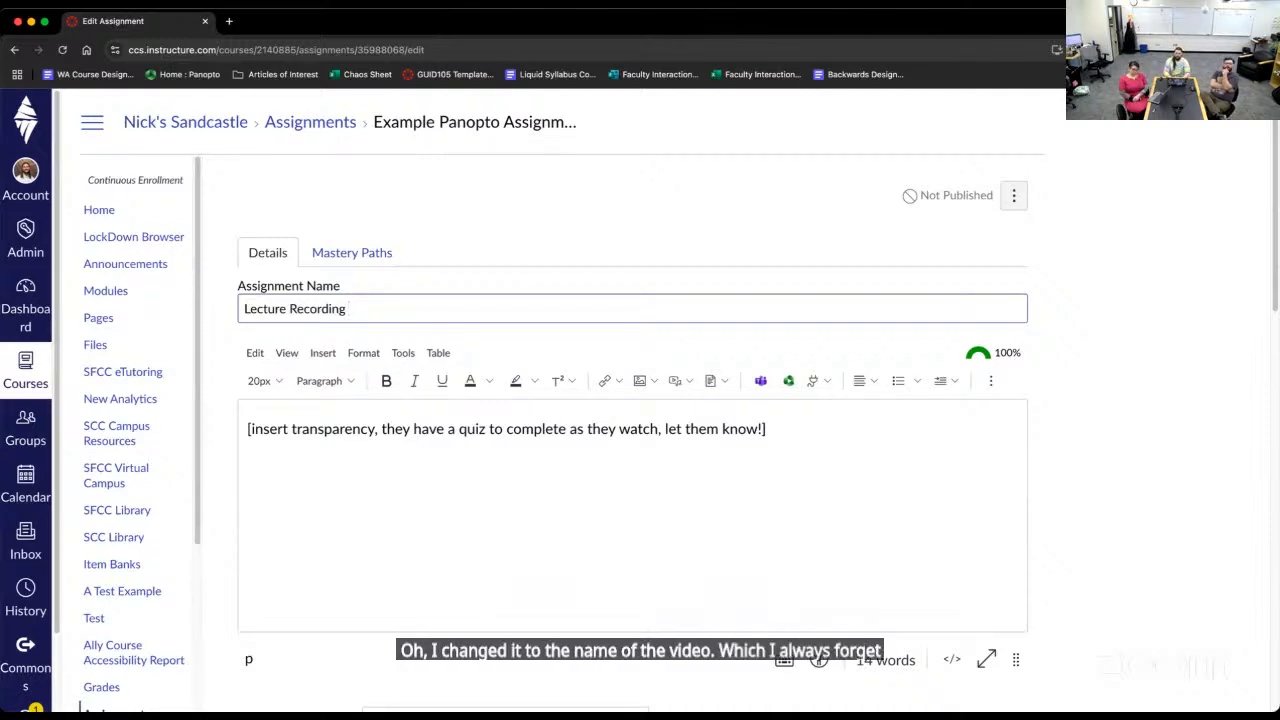
type("Qu")
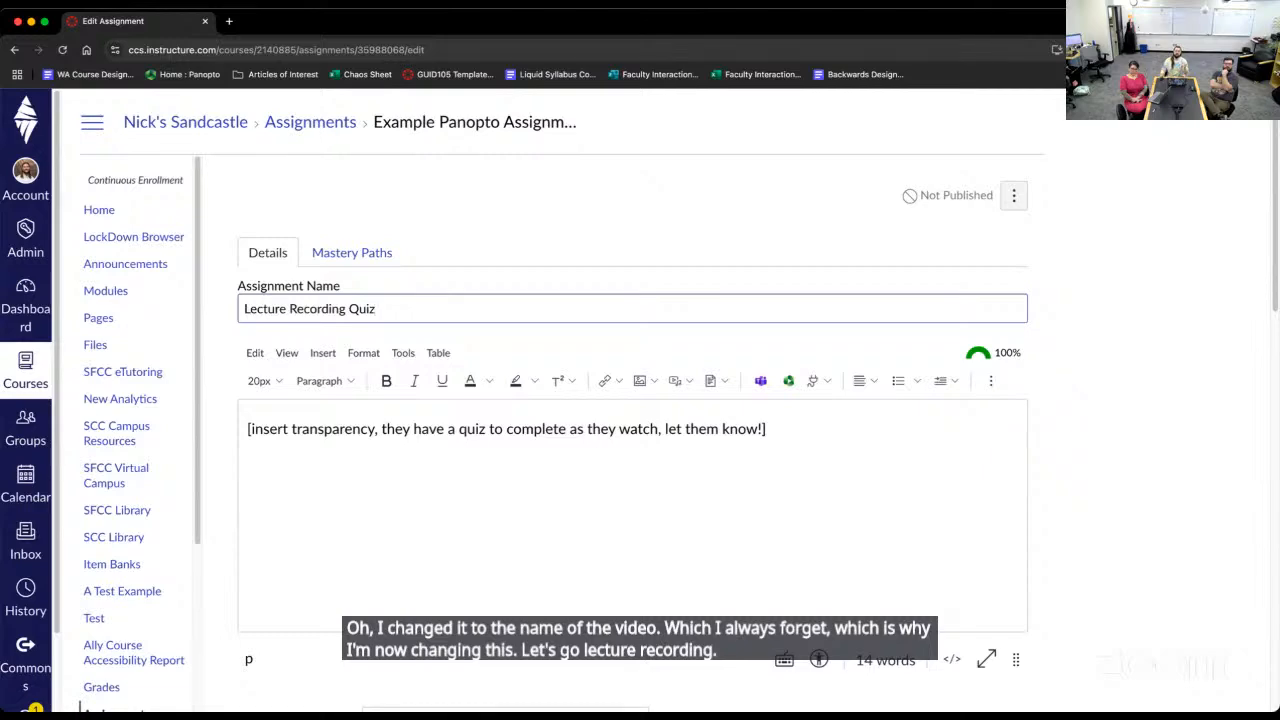
type("iz")
Save the assignment with its external tool settings
scroll(534, 377, "down", 5)
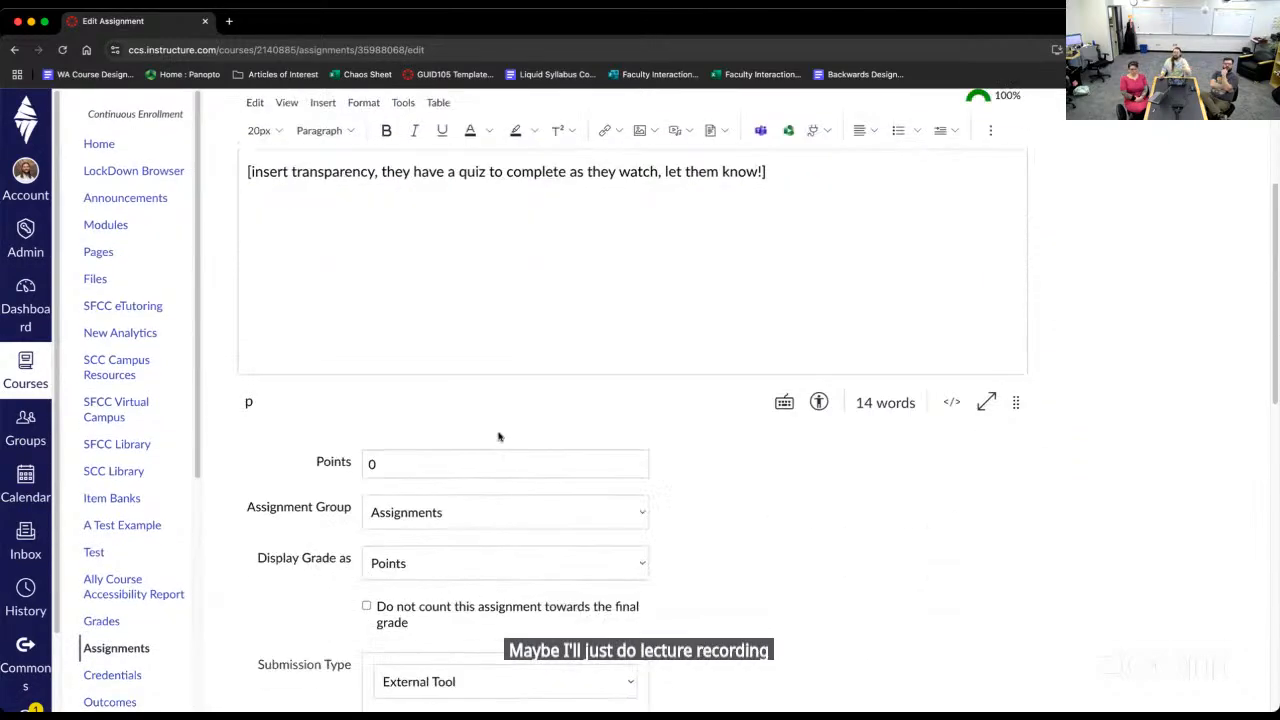
scroll(540, 450, "down", 4)
scroll(646, 480, "down", 12)
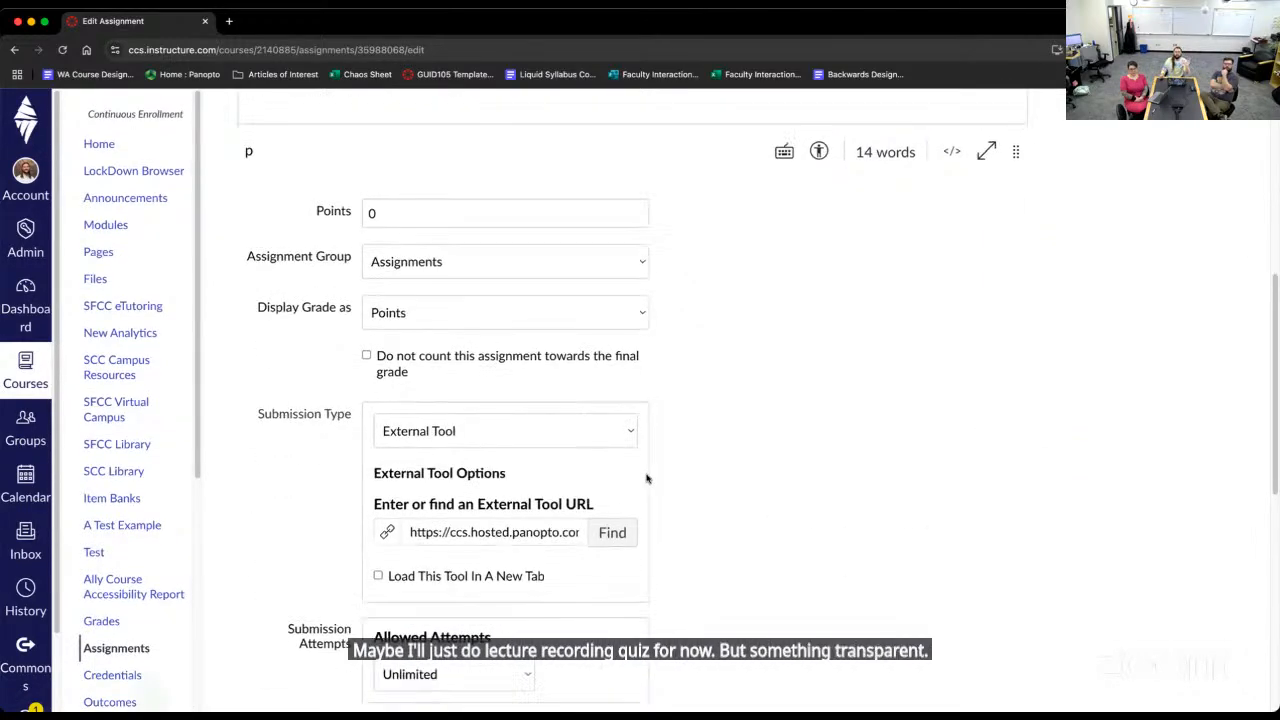
scroll(855, 563, "down", 1)
left_click(988, 656)
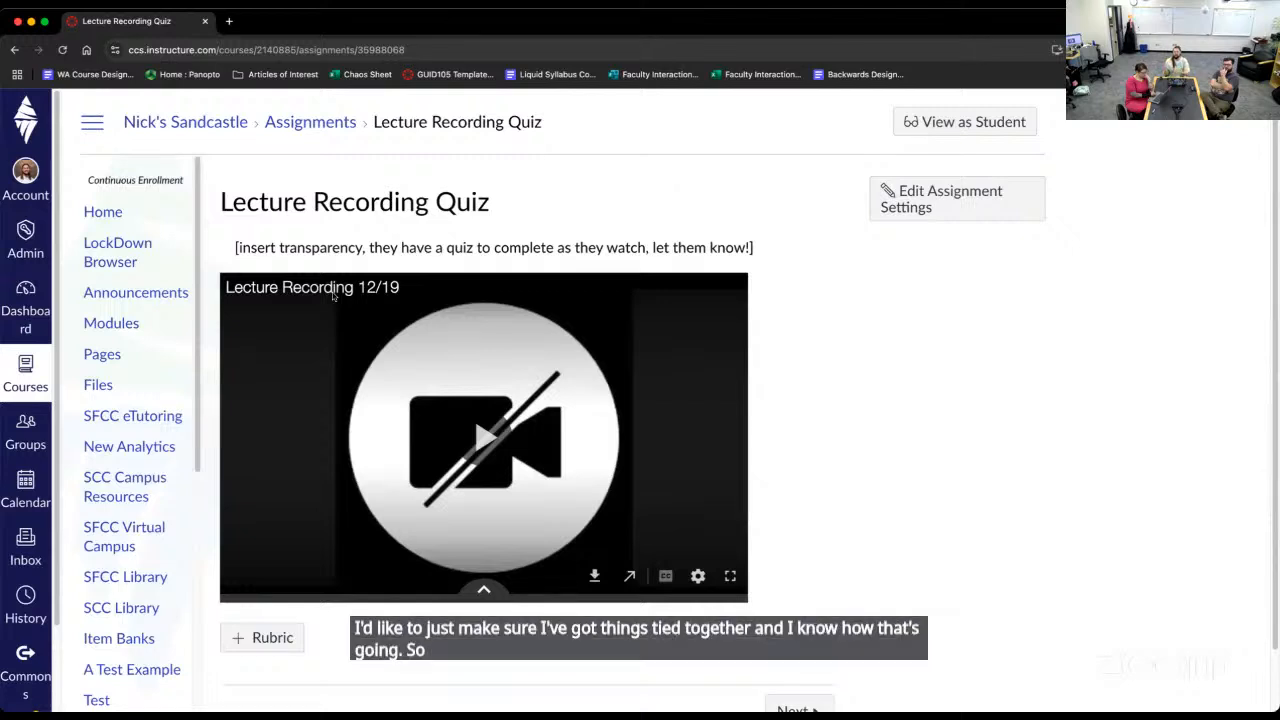
Open the embedded Lecture Recording 12/19 video in the Panopto editor and look through its timeline and captions
left_click(631, 578)
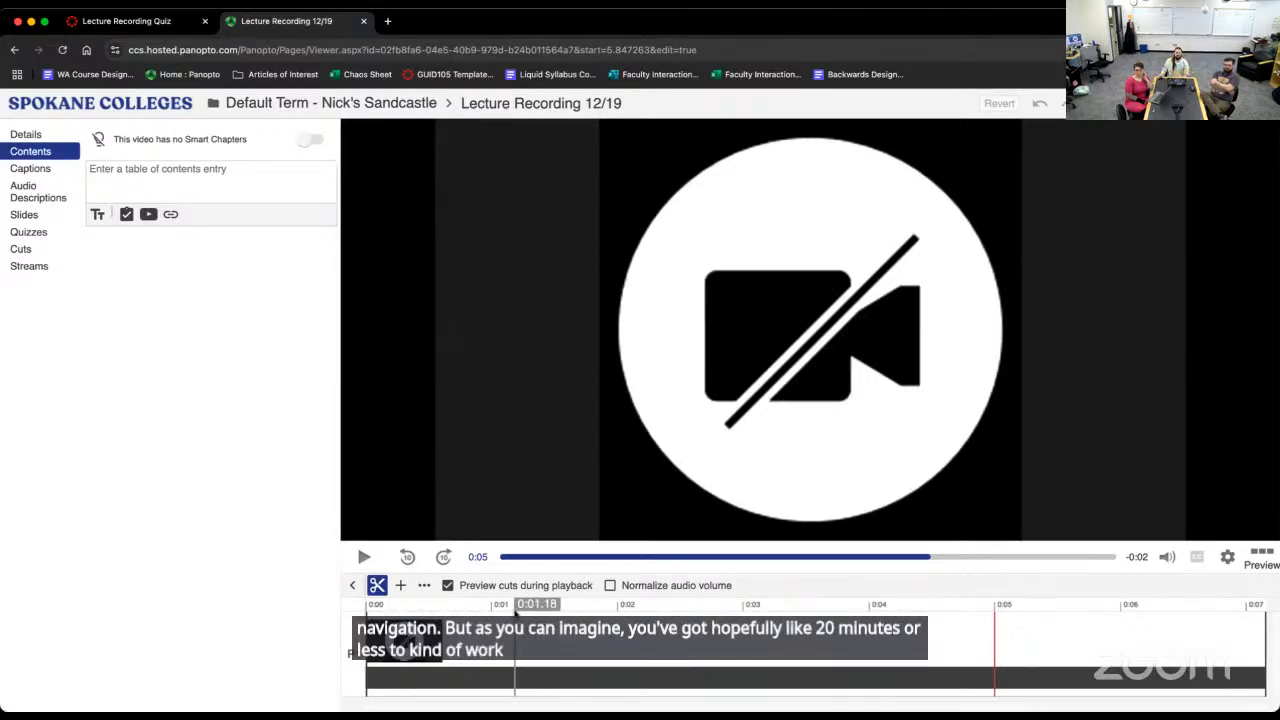
left_click(515, 680)
left_click(410, 680)
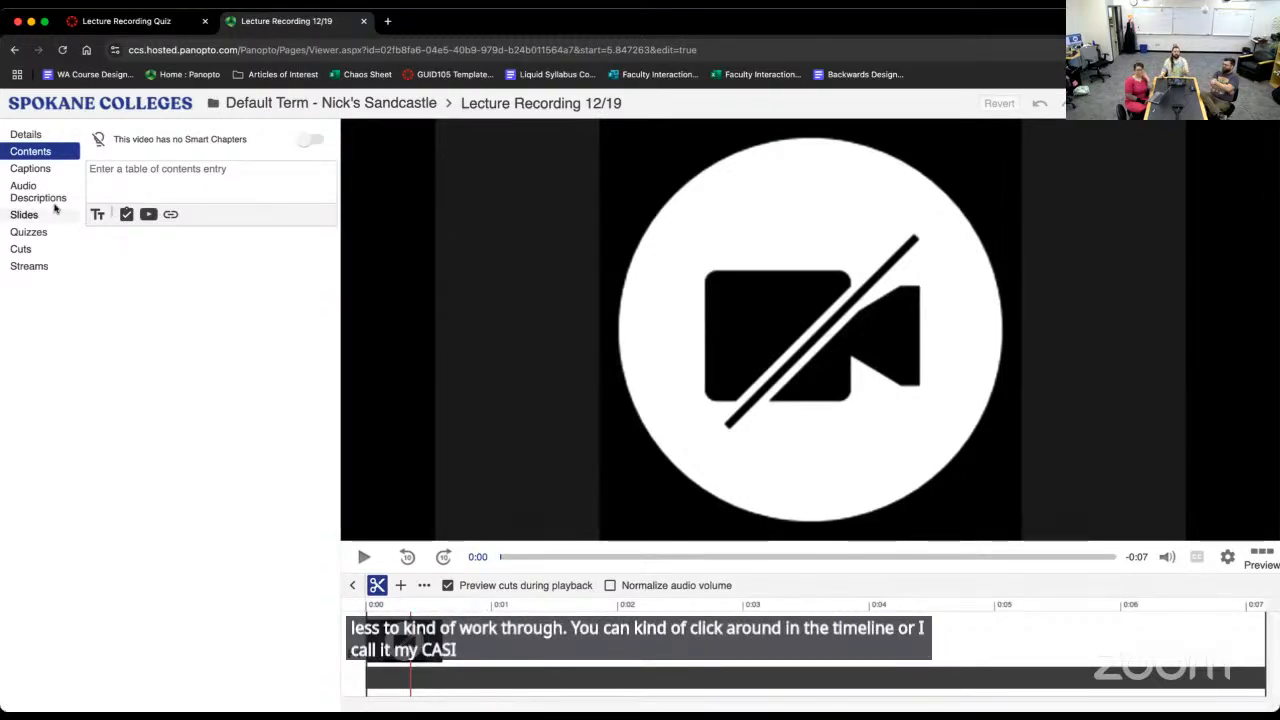
left_click(42, 170)
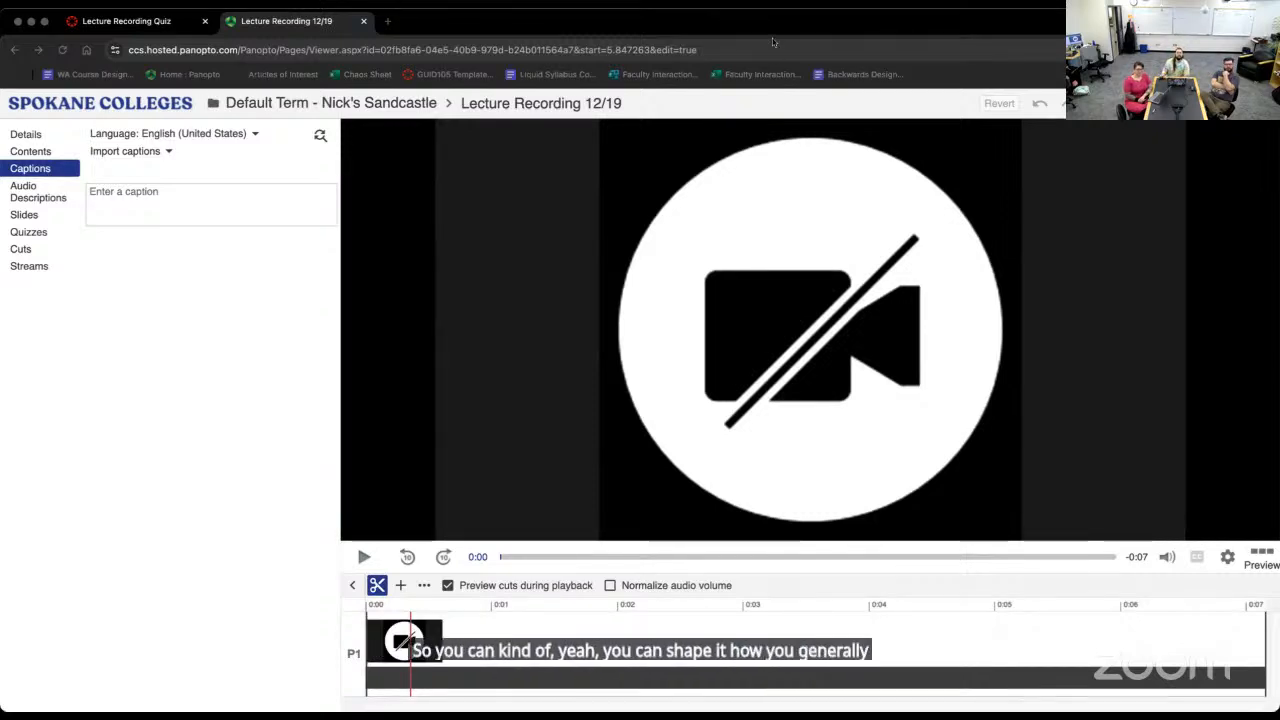
Add a quiz to the video at the 0:01 mark
left_click(491, 607)
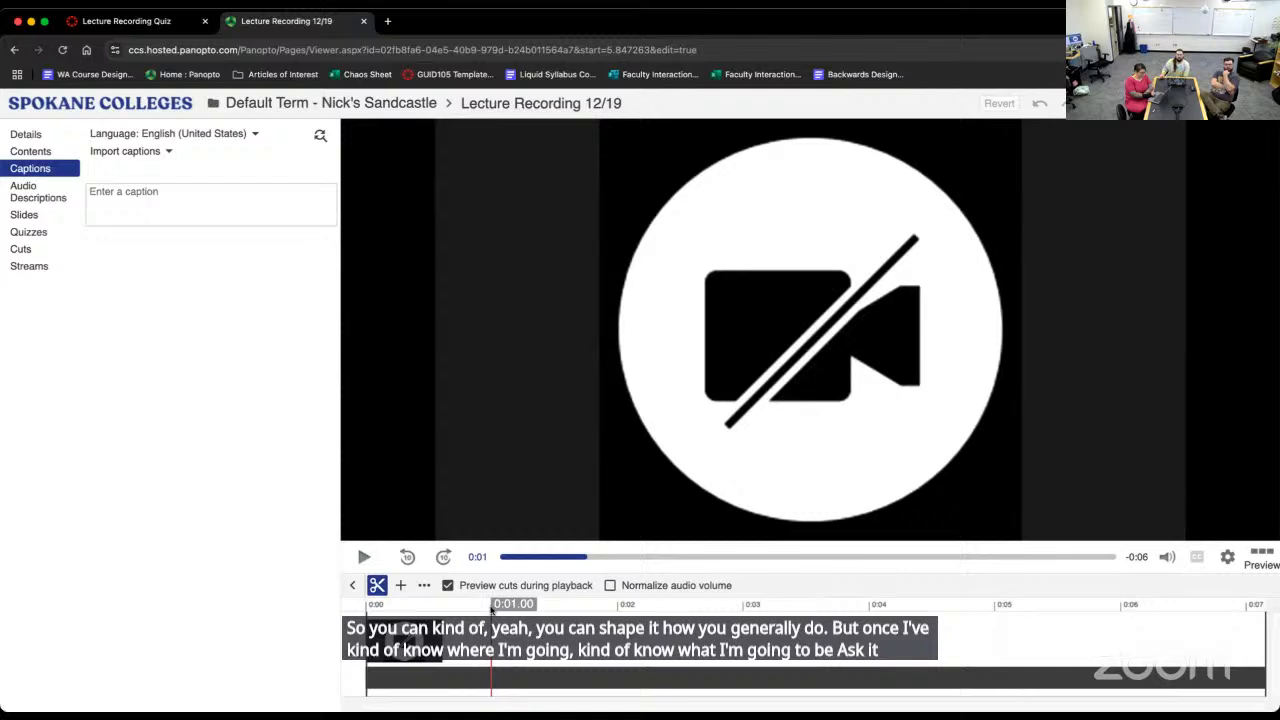
left_click(50, 232)
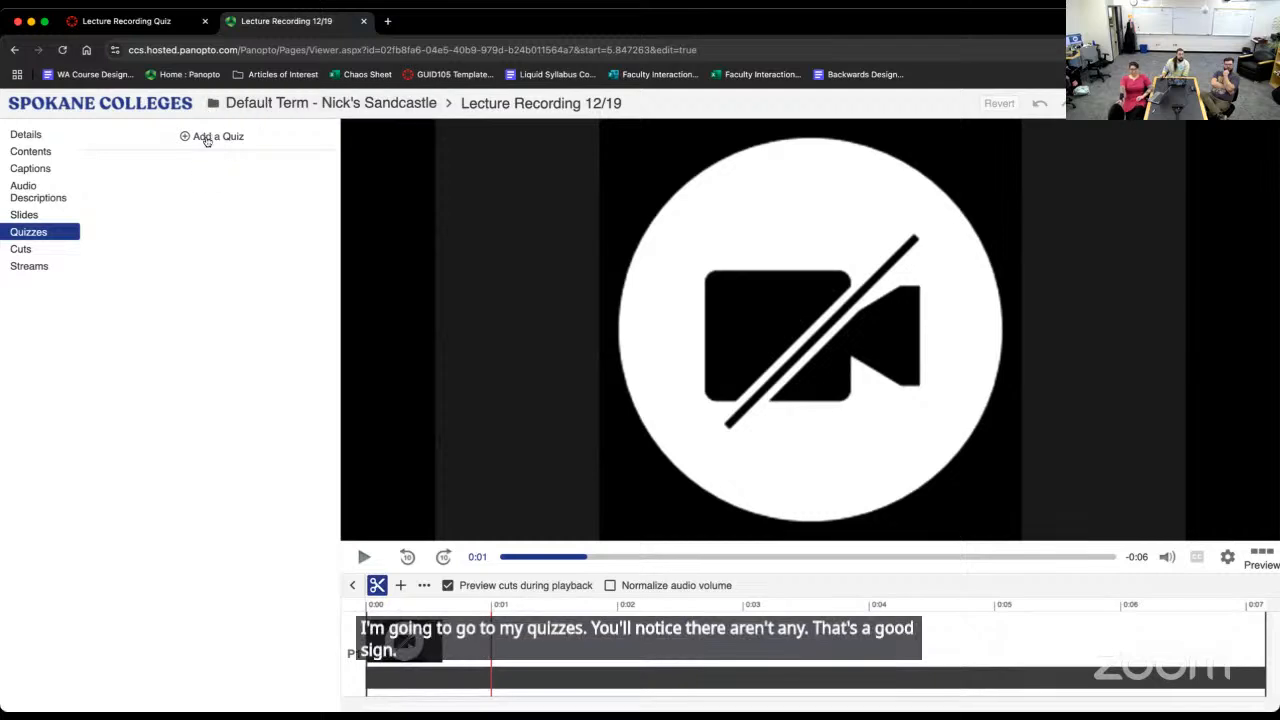
left_click(211, 136)
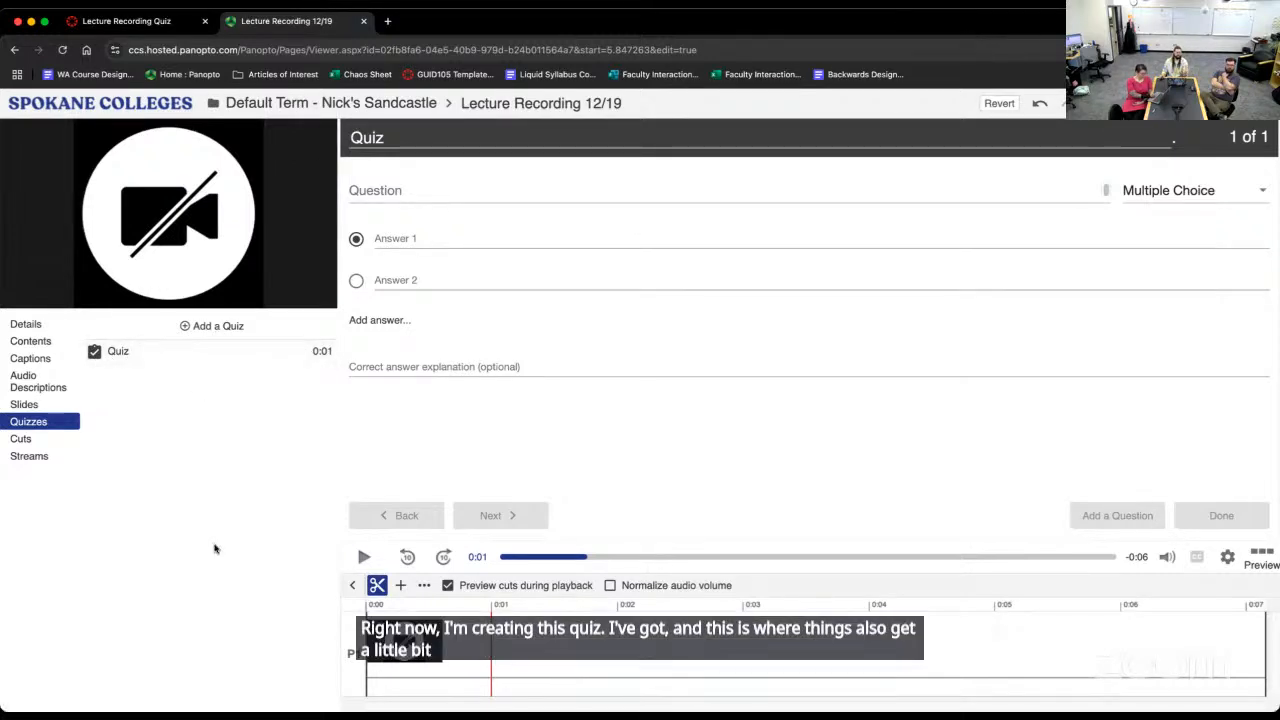
Title the quiz "Topic or Q#1"
double_click(375, 137)
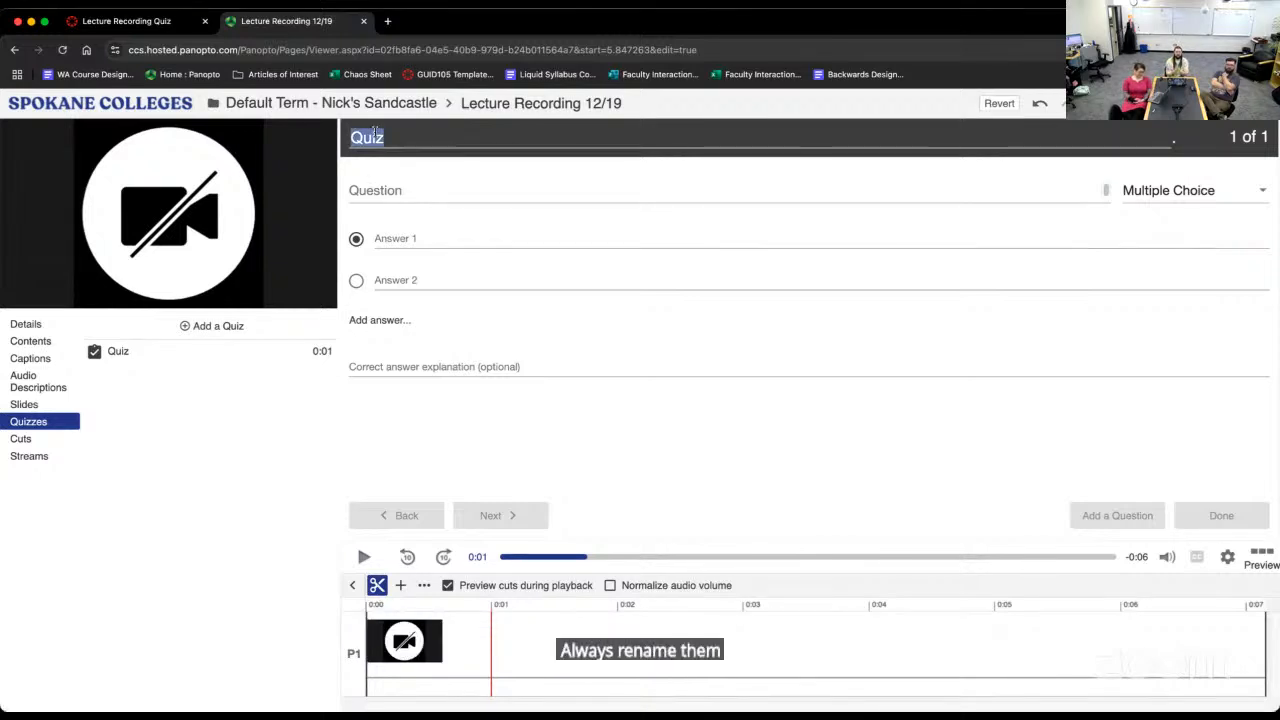
type("2")
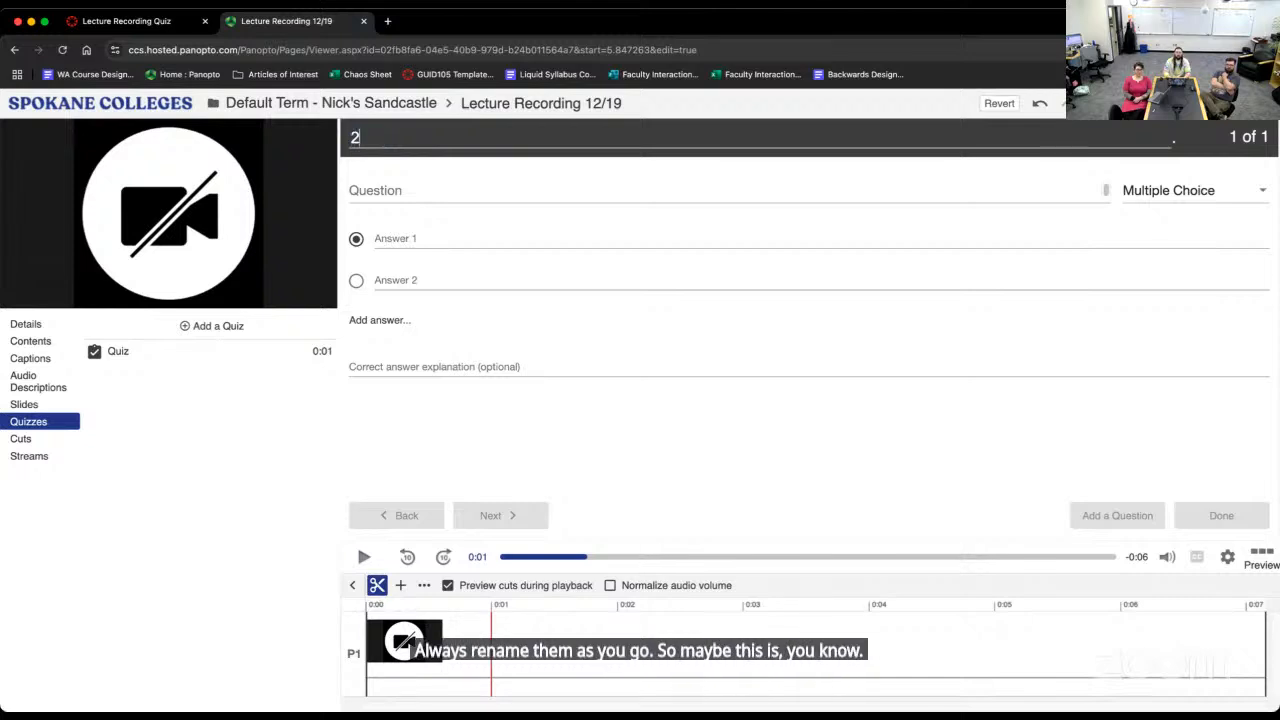
key("BackSpace")
type("Topic ")
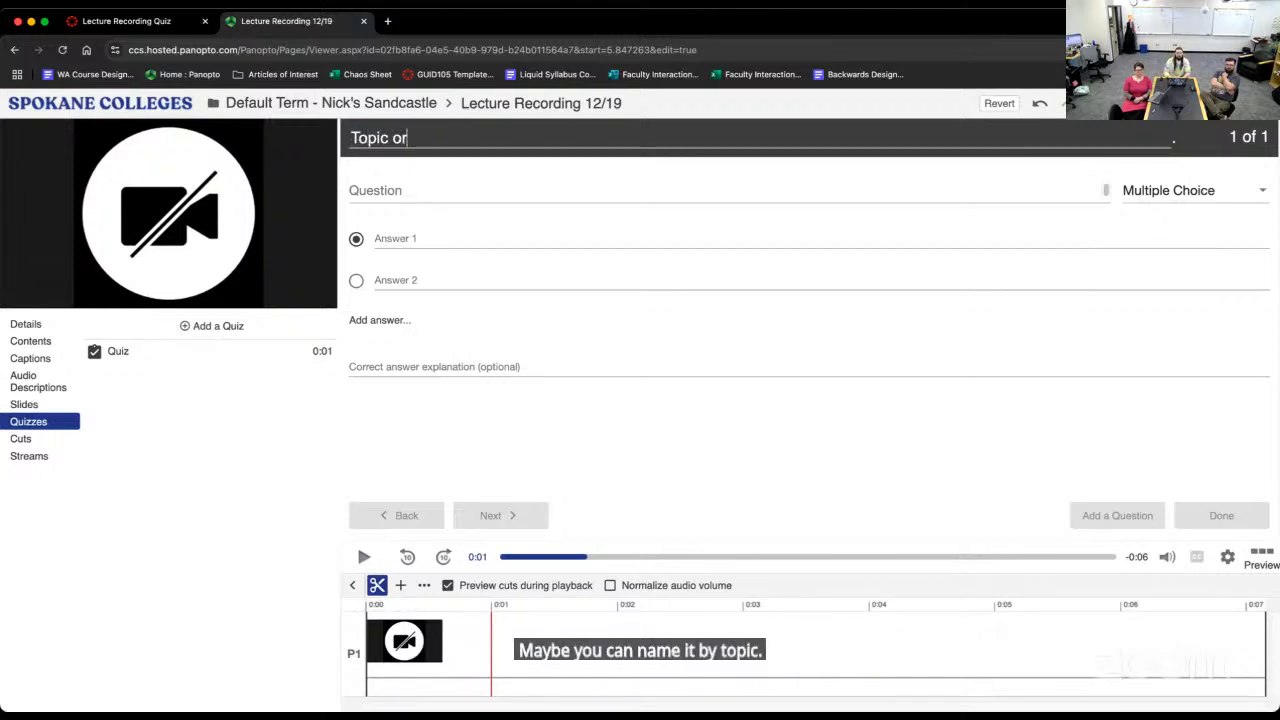
type("or ")
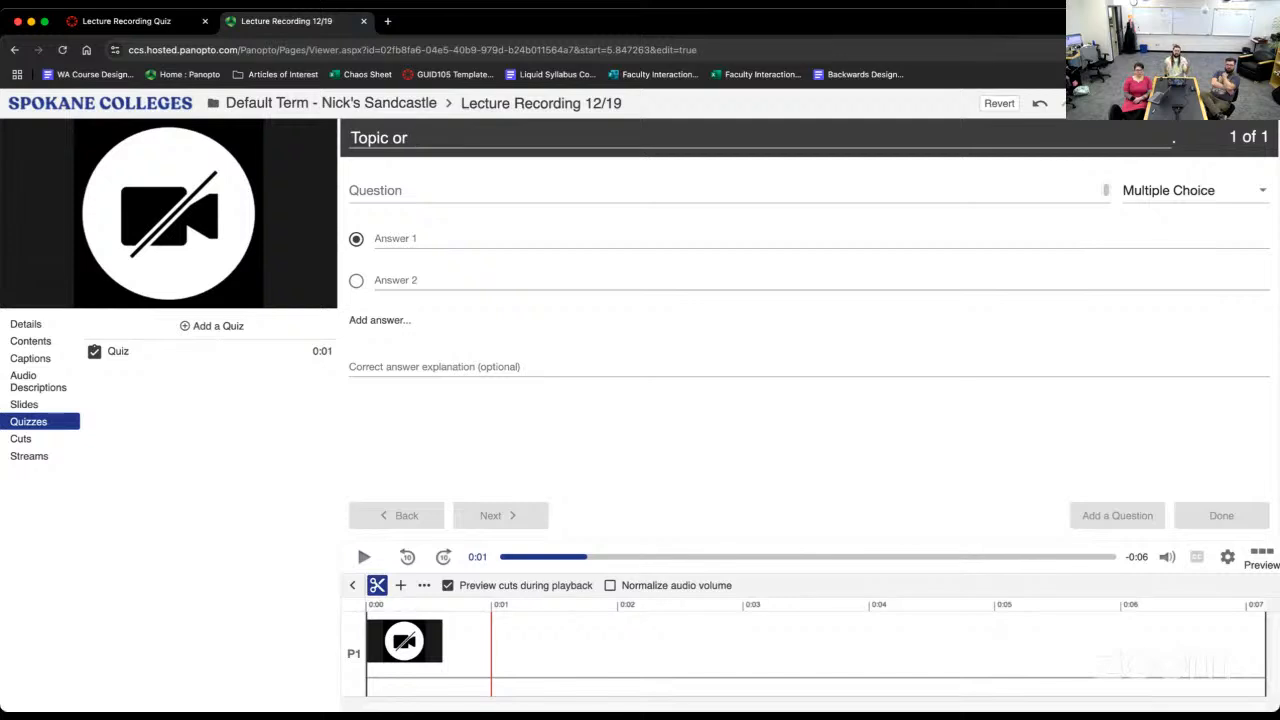
type("#")
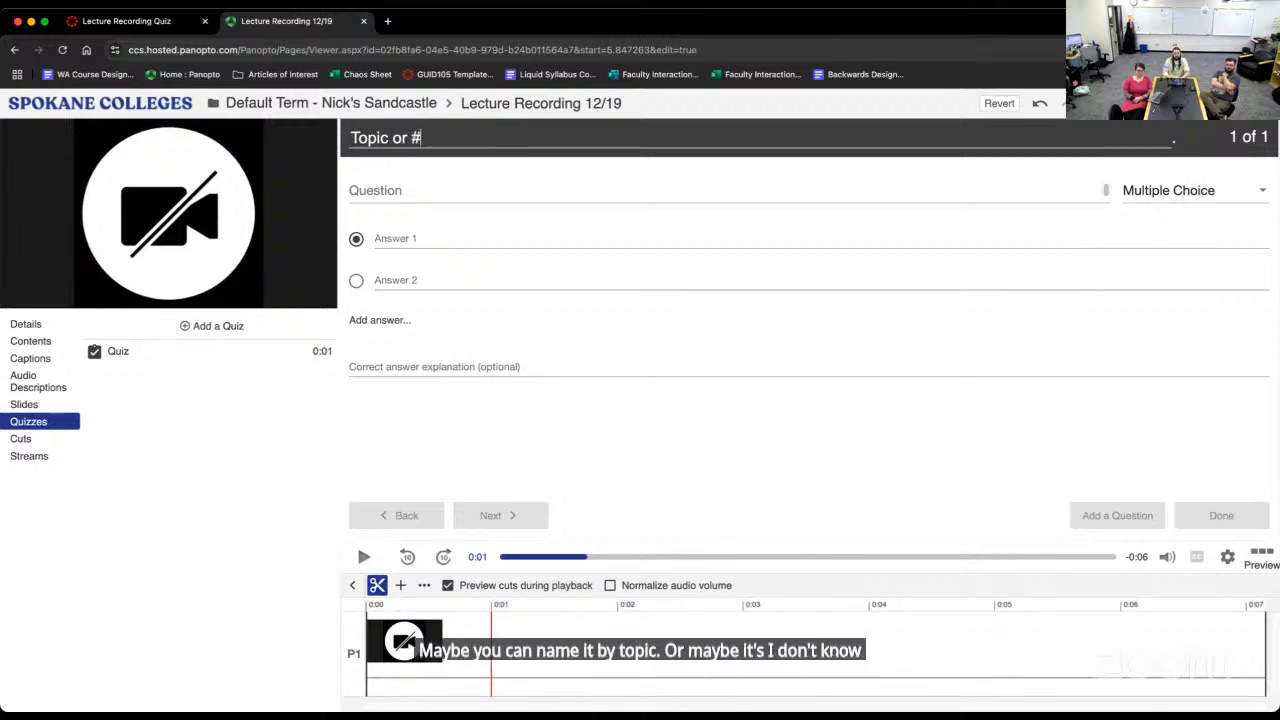
type("1")
key("BackSpace")
key("BackSpace")
type("Q")
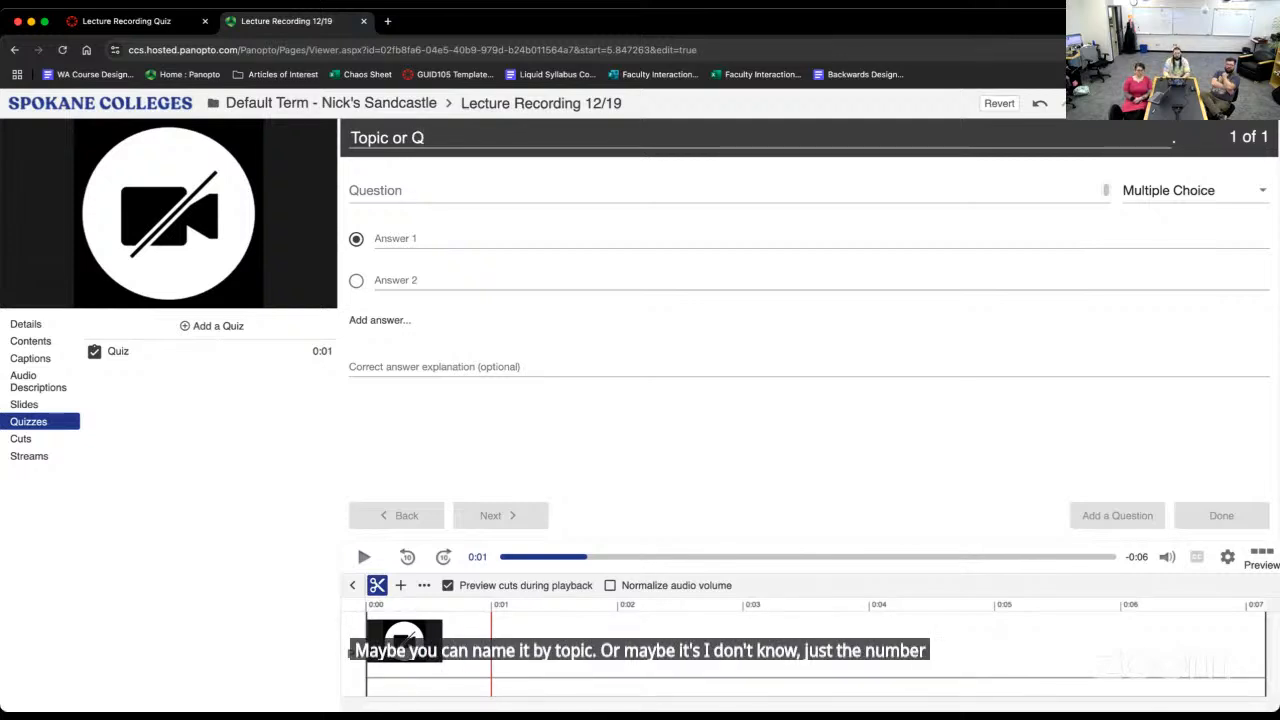
type("#1")
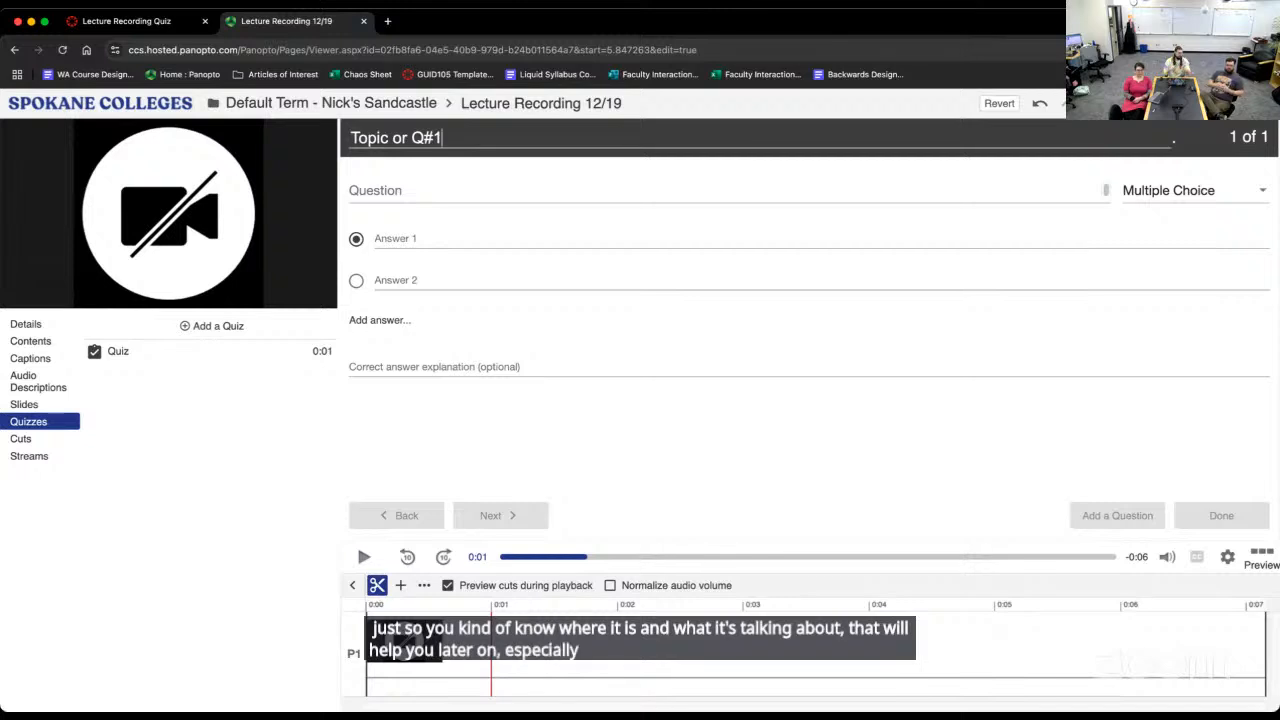
Change the first quiz question's type to True/False
left_click(1150, 187)
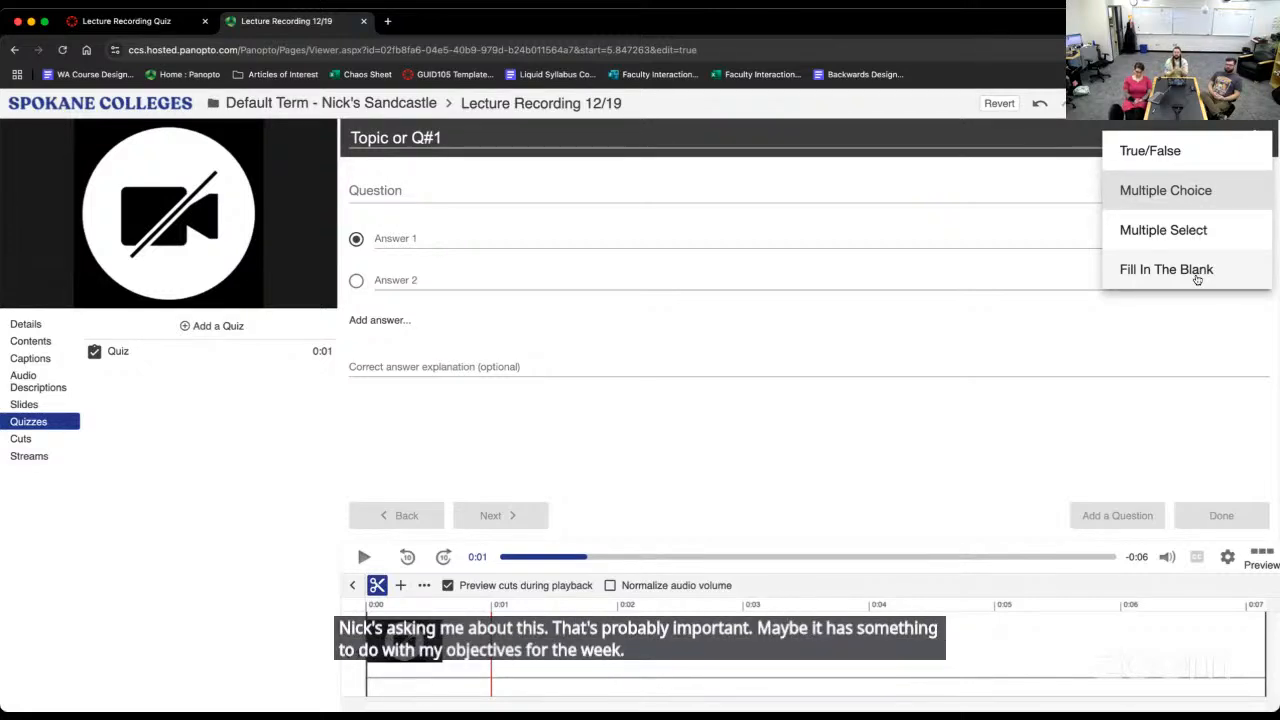
left_click(1158, 150)
left_click(473, 186)
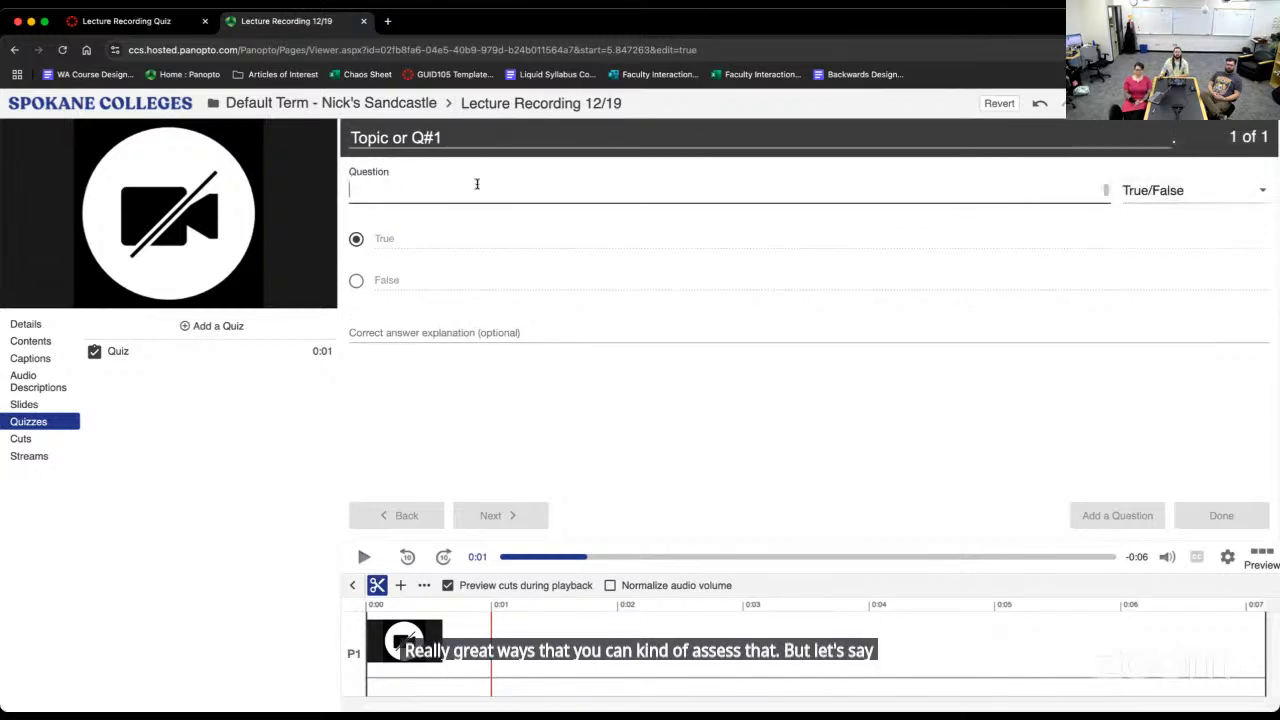
type("What color")
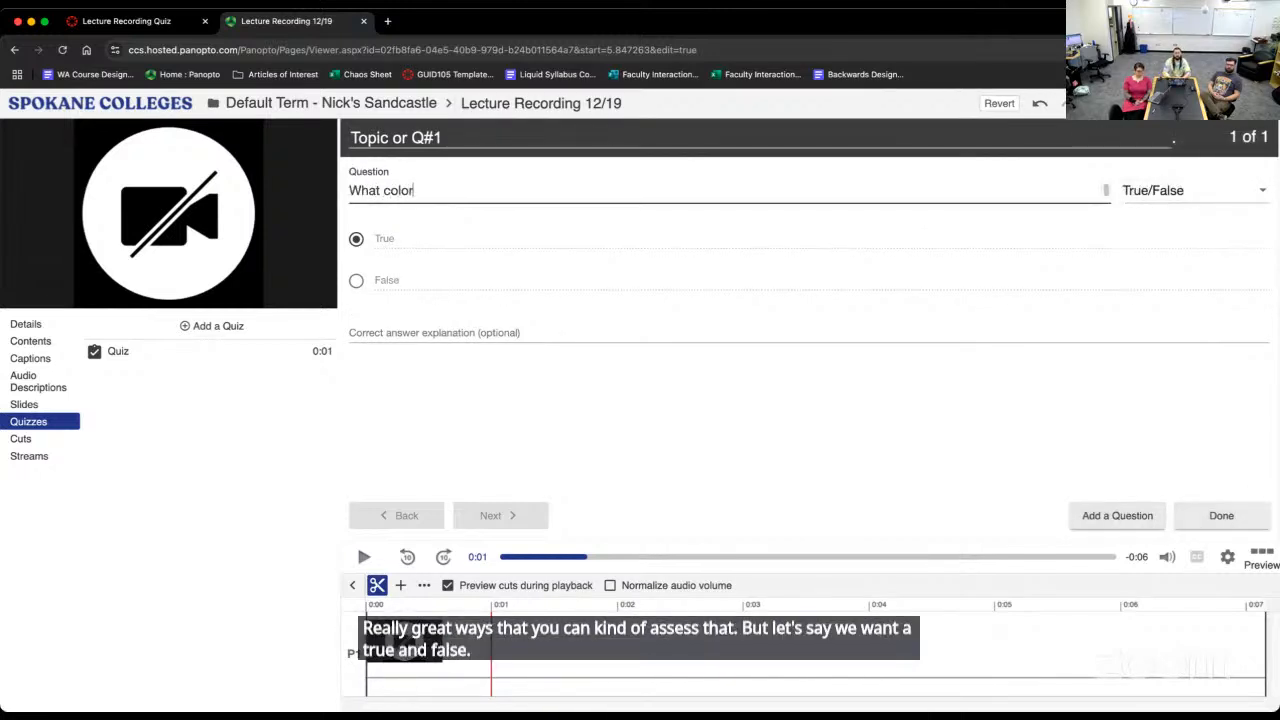
type(" is the sky in the v")
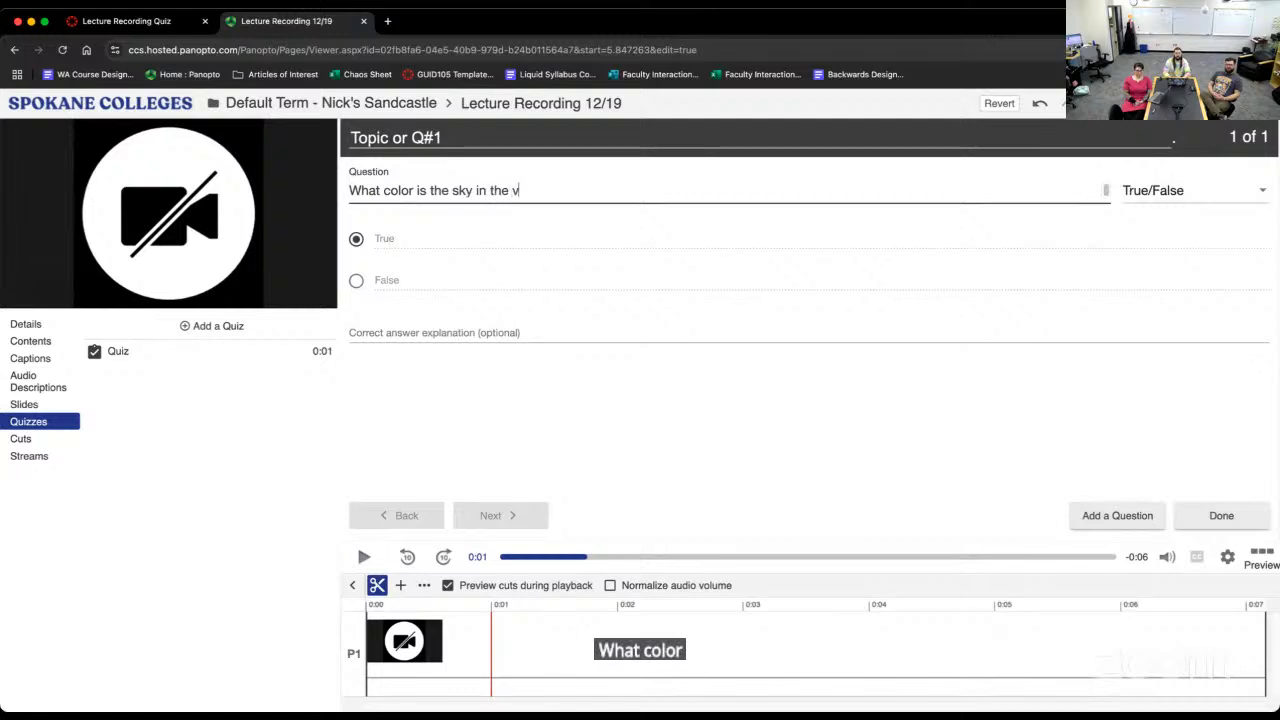
type("ideo?")
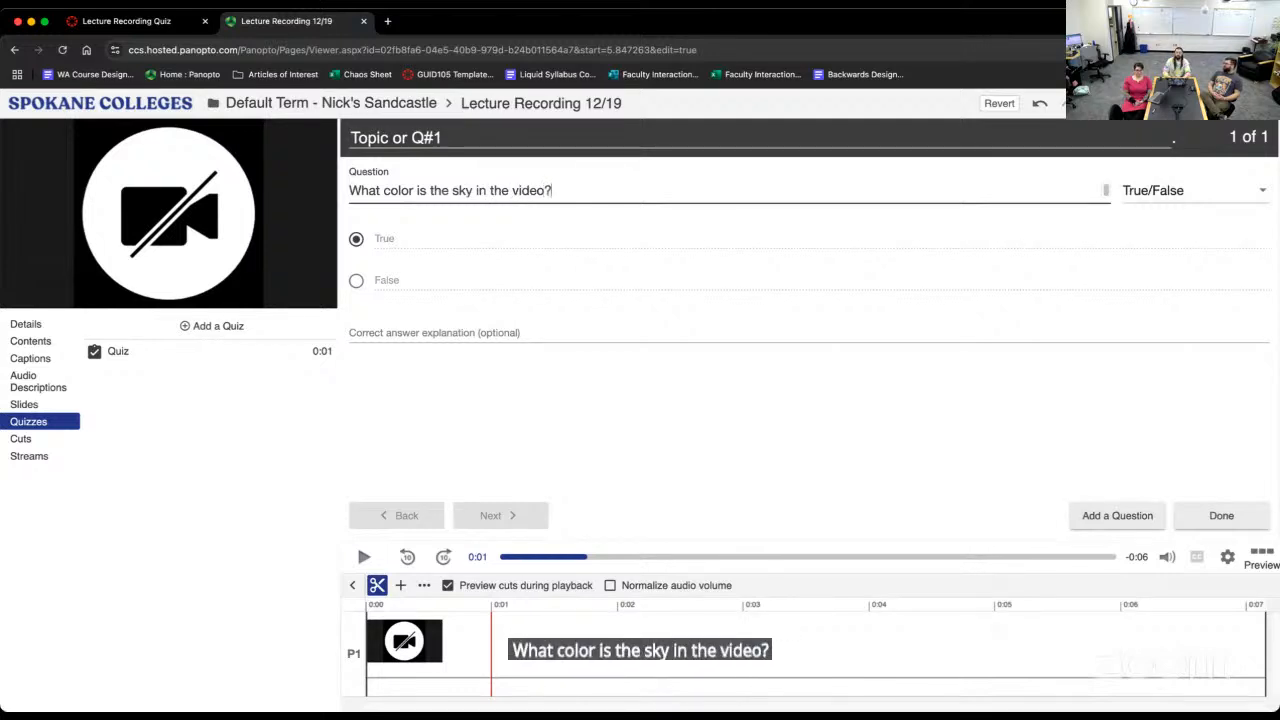
key("BackSpace")
key("BackSpace")
key("BackSpace")
key("BackSpace")
key("BackSpace")
key("BackSpace")
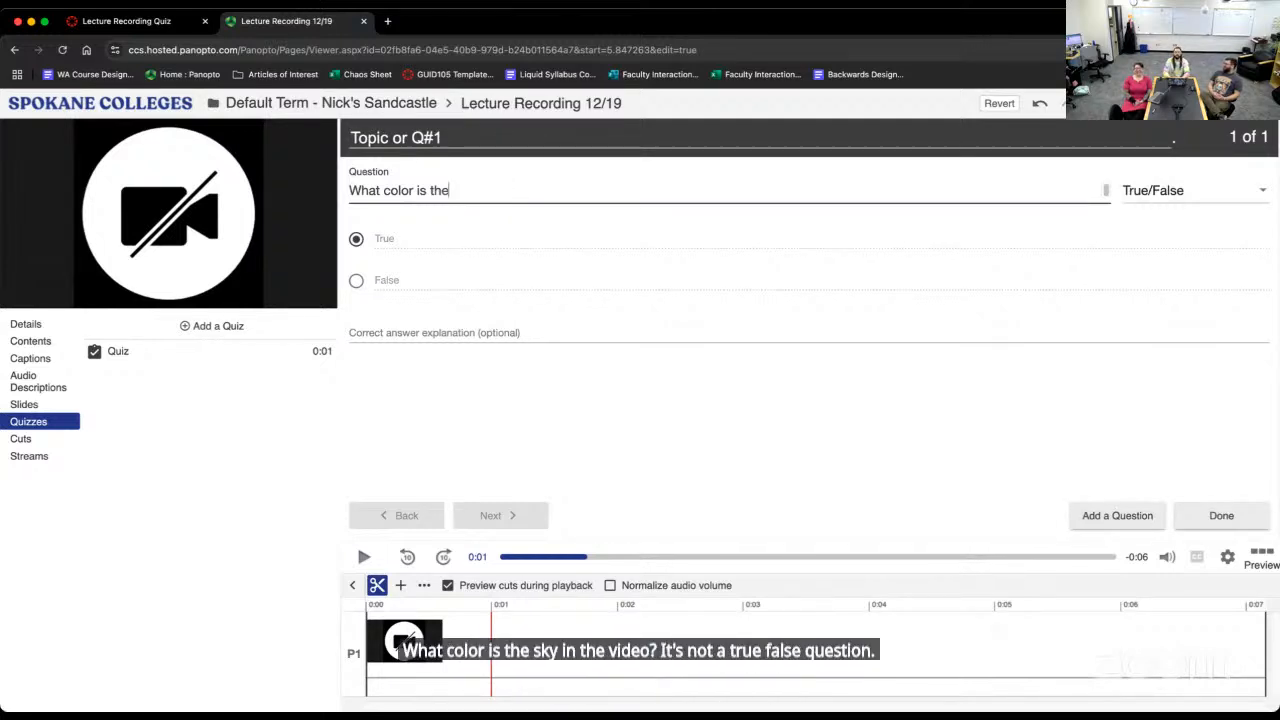
key("BackSpace")
key("BackSpace")
key("BackSpace")
key("BackSpace")
key("BackSpace")
key("BackSpace")
key("BackSpace")
key("BackSpace")
key("BackSpace")
key("BackSpace")
key("BackSpace")
key("BackSpace")
key("BackSpace")
key("BackSpace")
key("BackSpace")
key("BackSpace")
key("BackSpace")
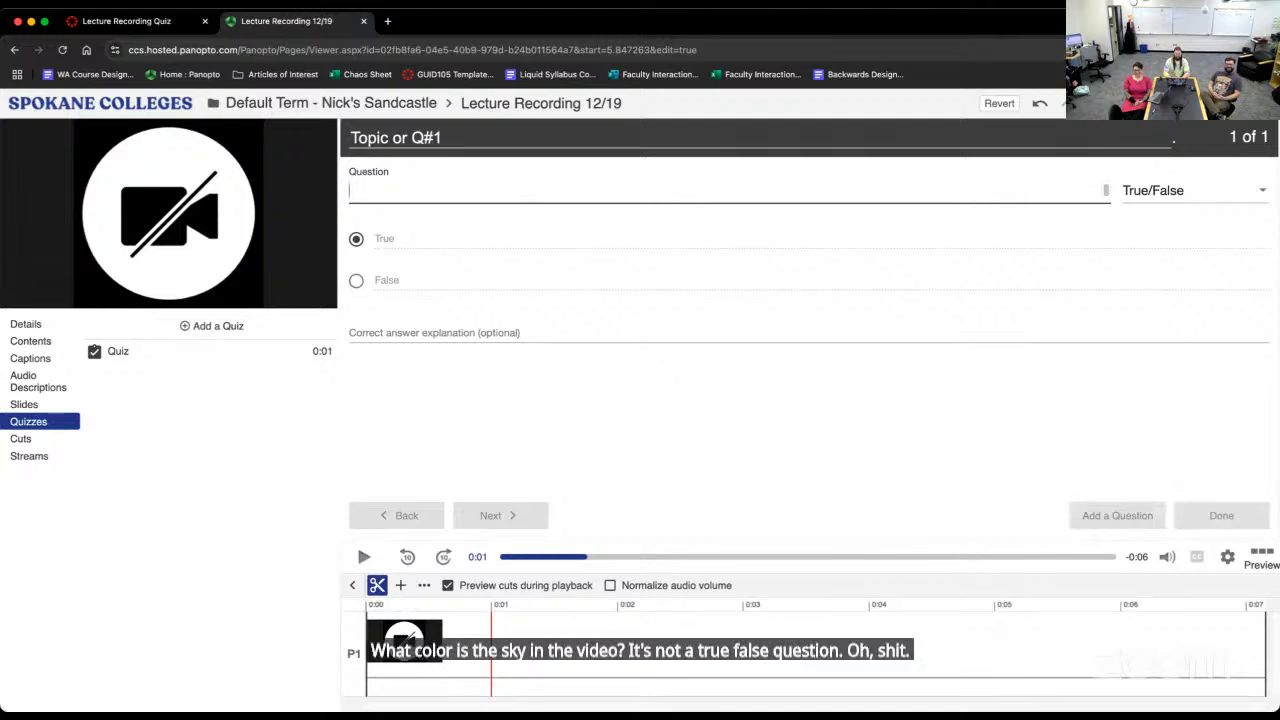
Enter "The sky is blue?" as the question and mark False as the correct answer
type("The sky is")
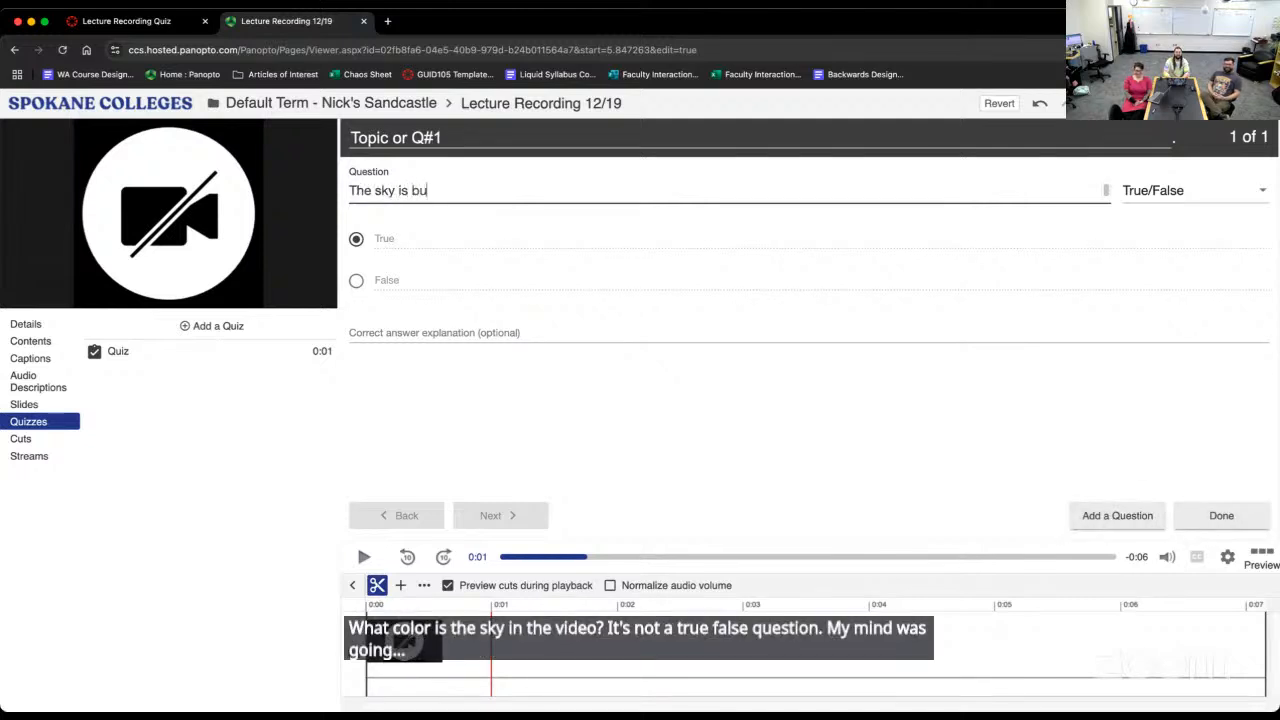
type(" bu")
key("BackSpace")
type("lue?")
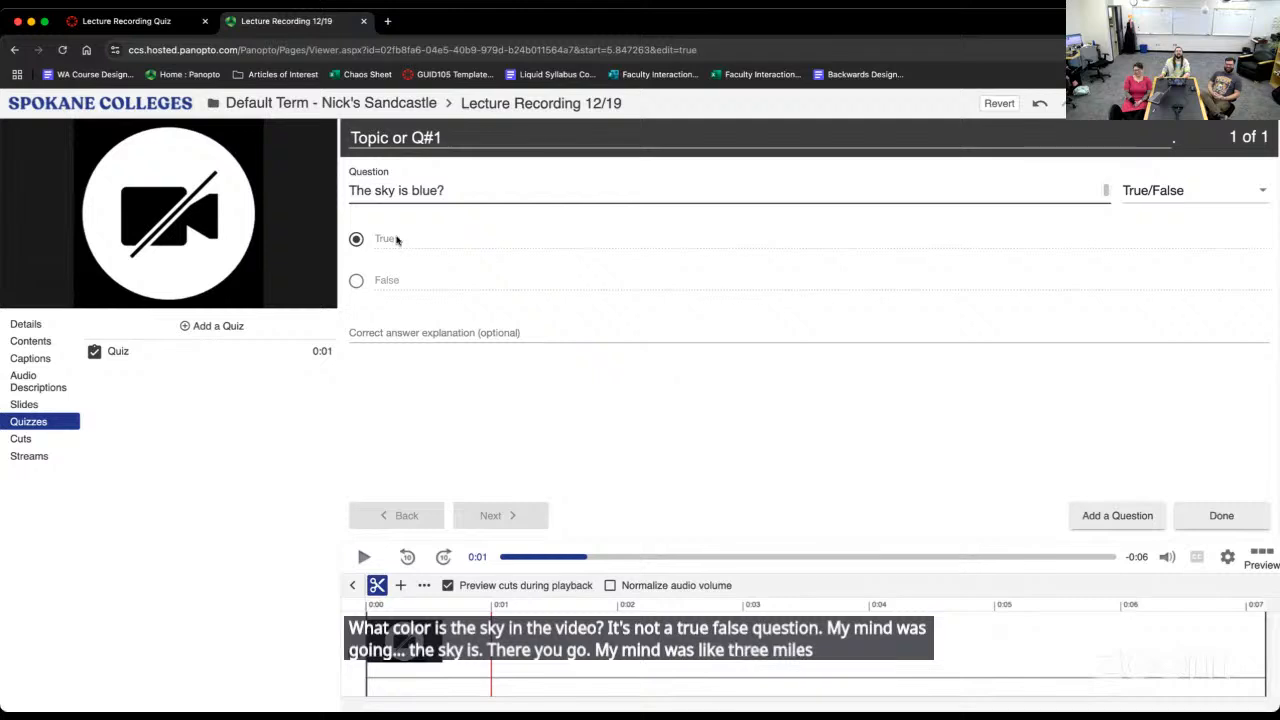
left_click(356, 280)
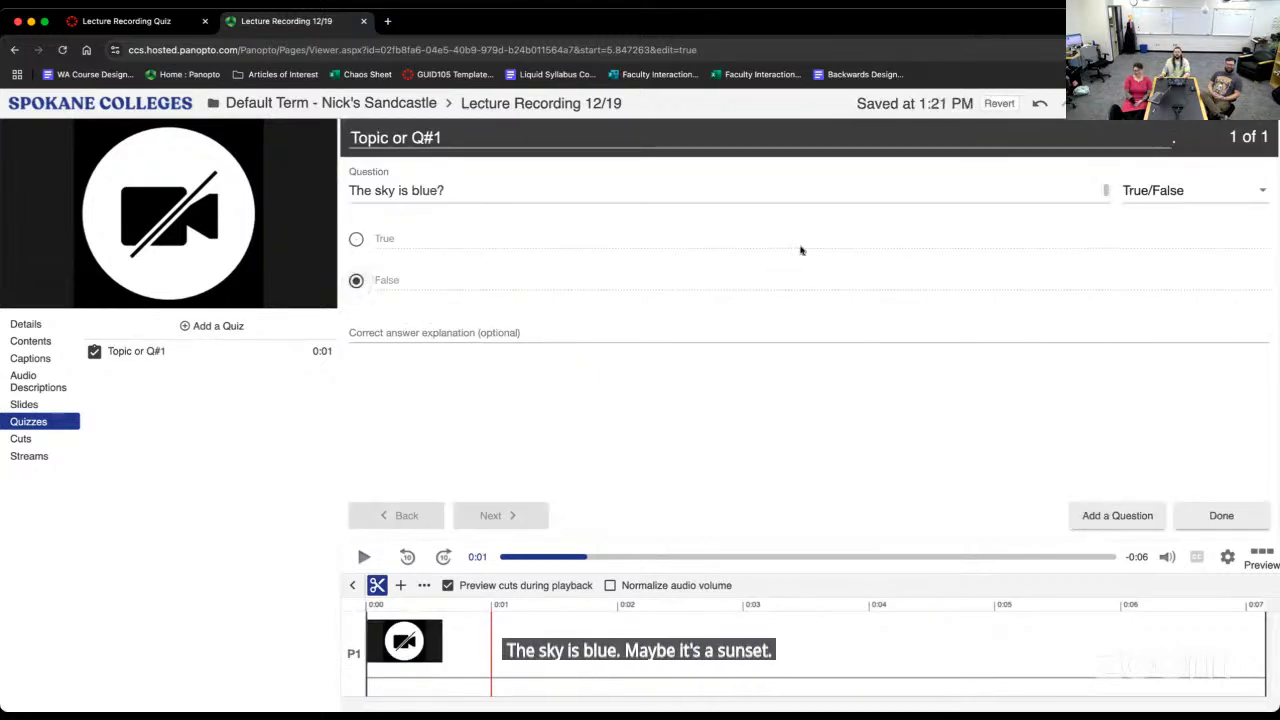
left_click(529, 332)
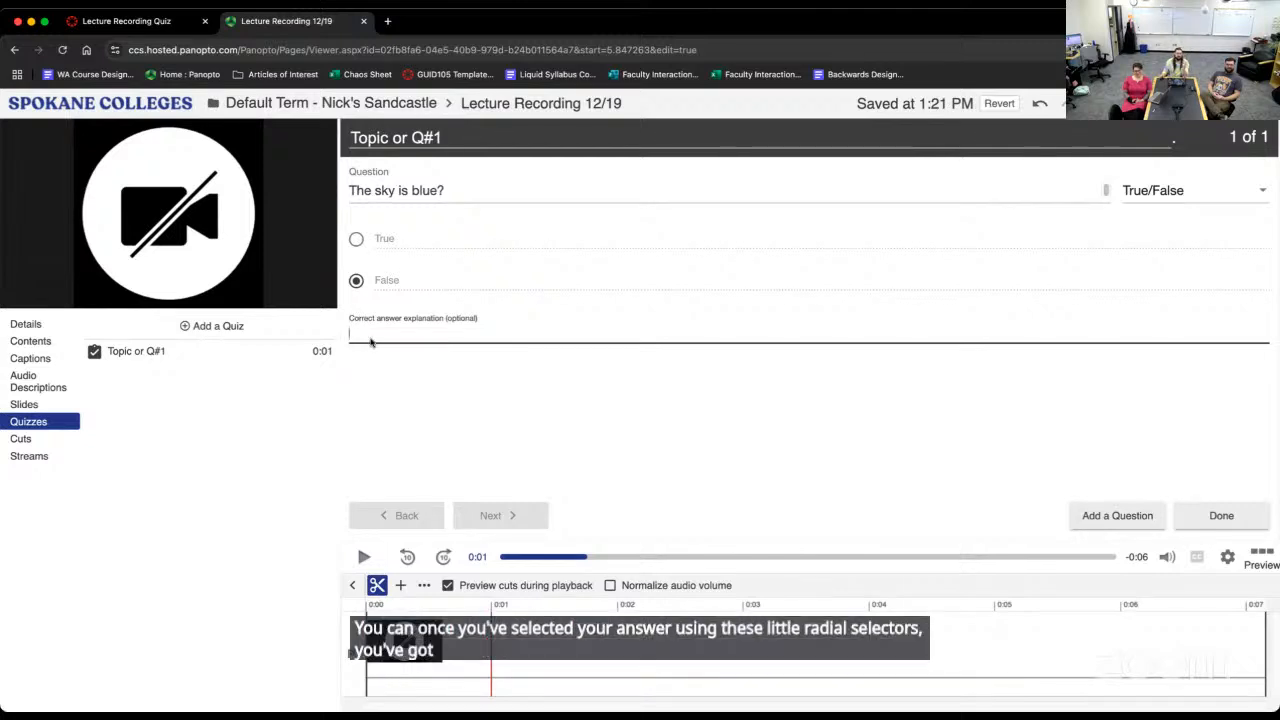
left_click(403, 380)
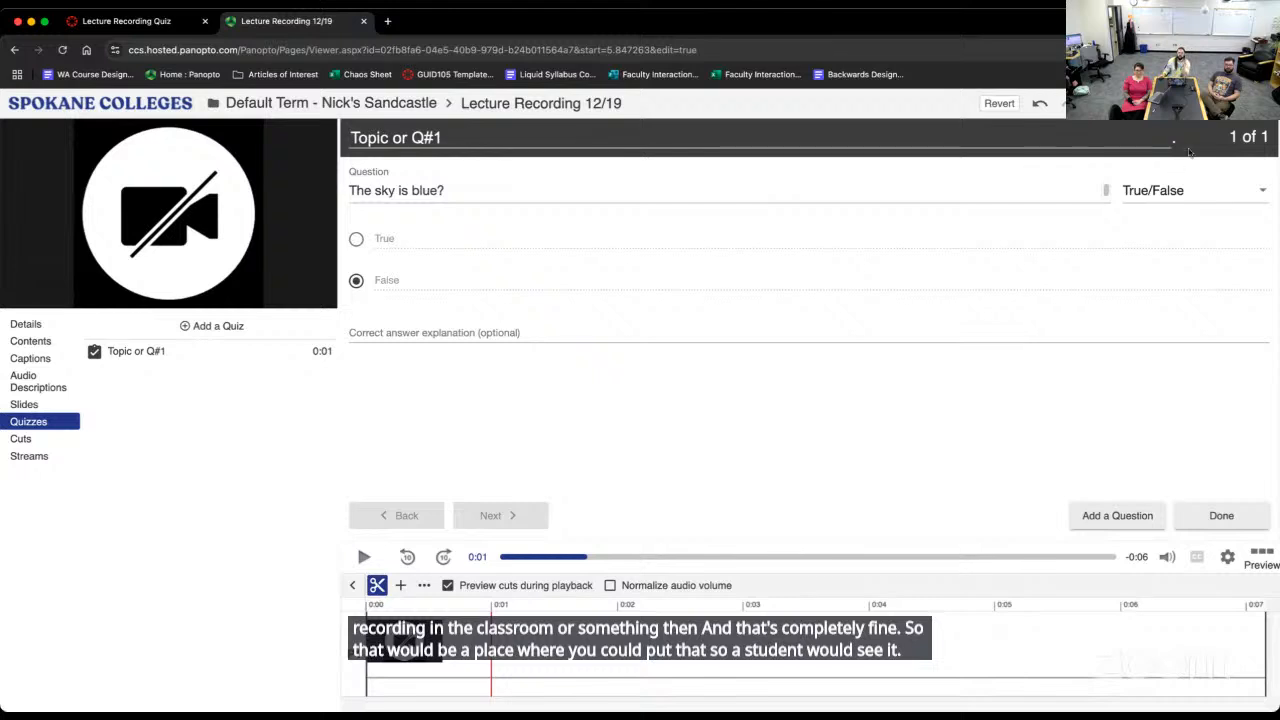
triple_click(1264, 137)
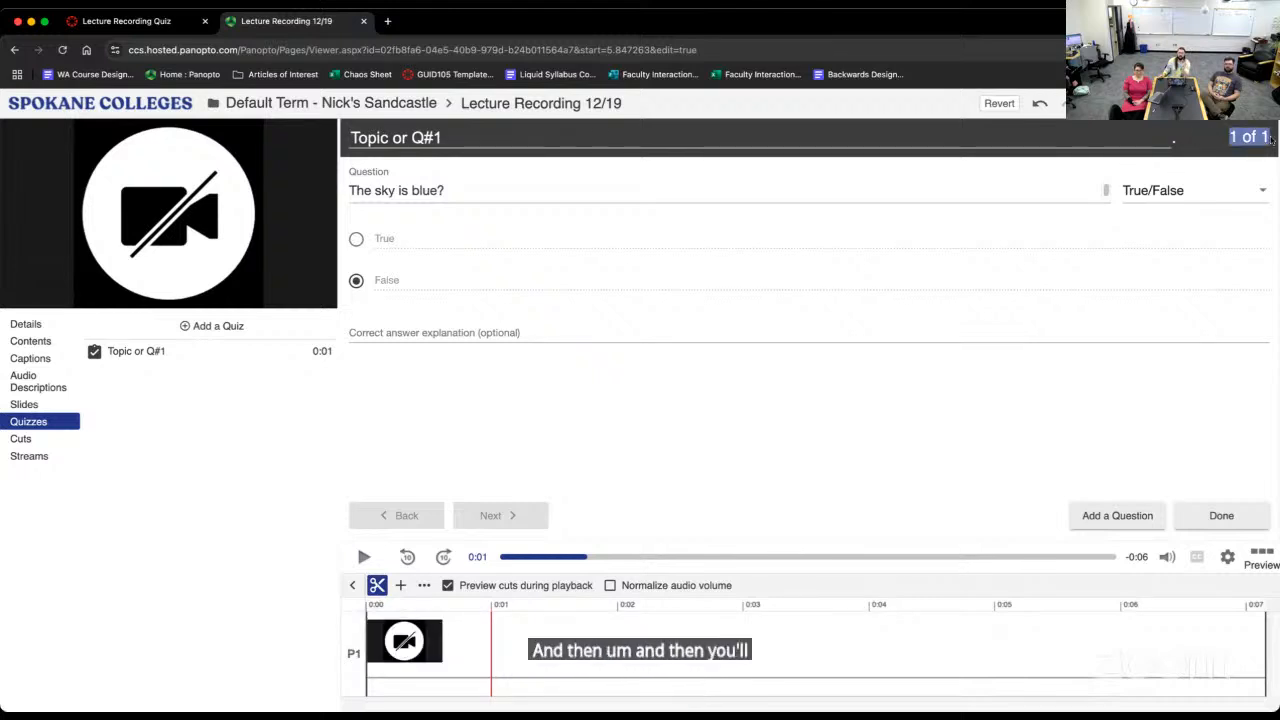
left_click(1231, 214)
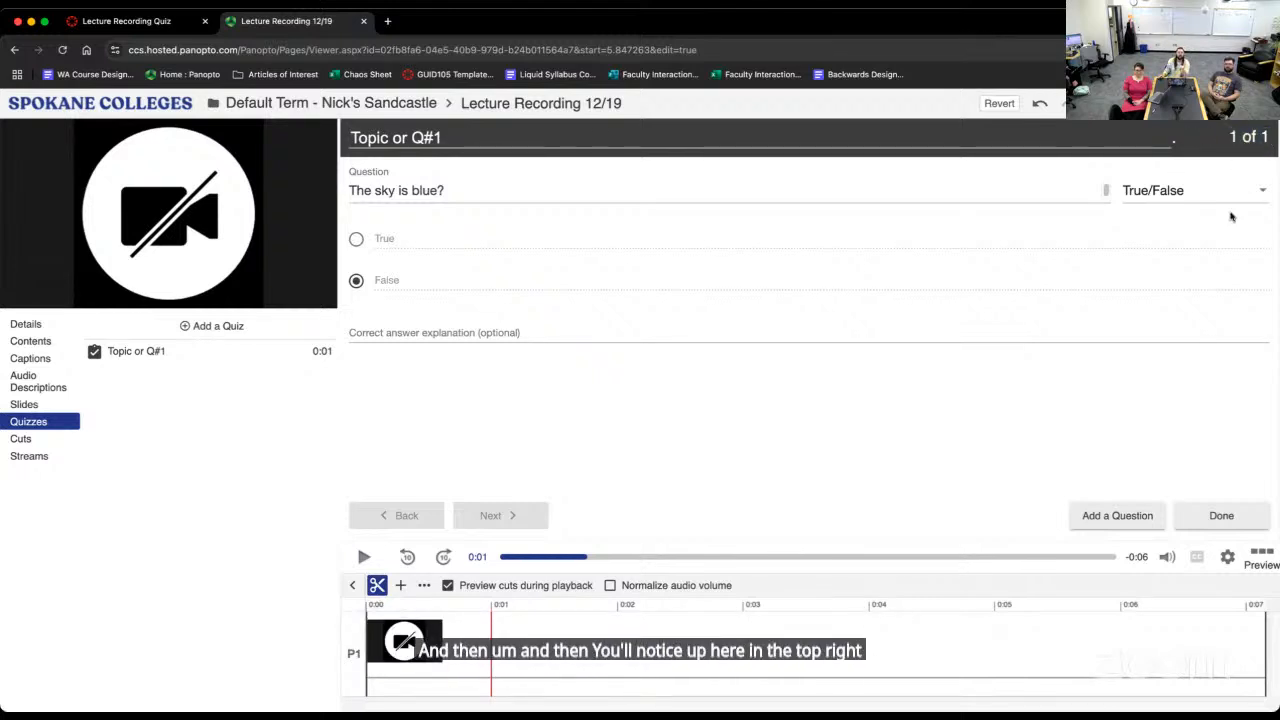
Add a second question to the quiz
left_click(1087, 511)
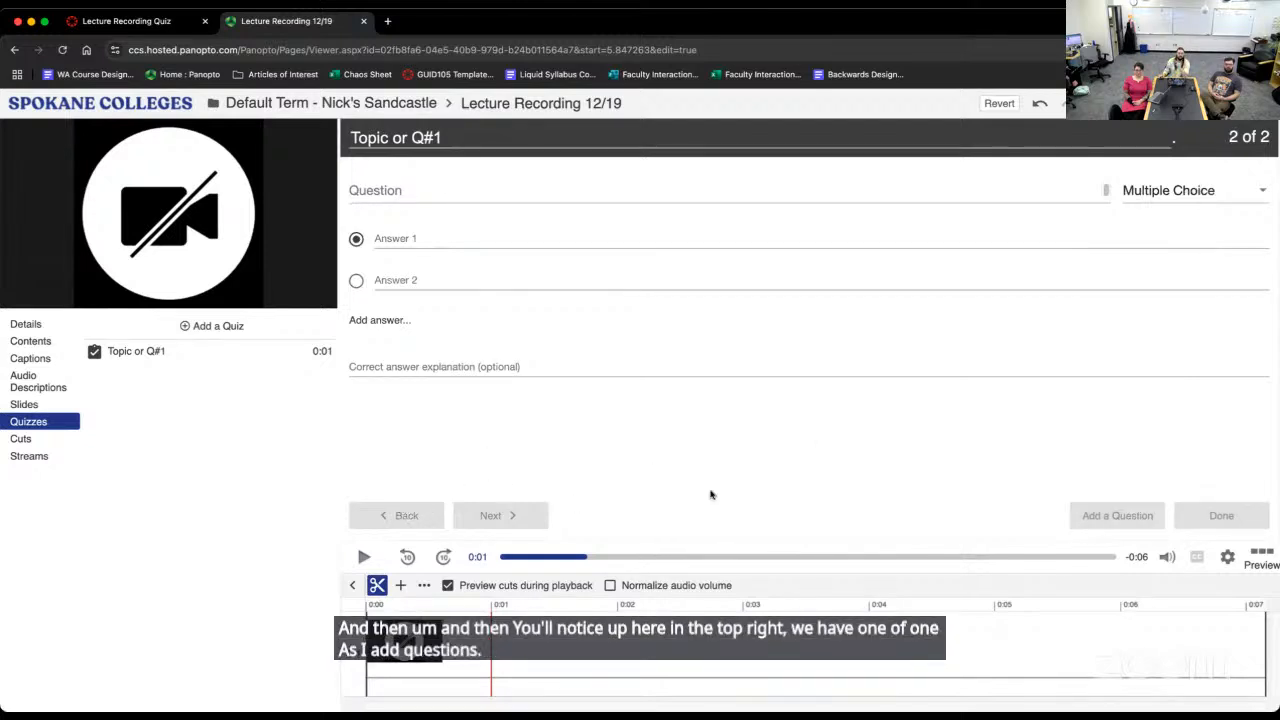
Enter "What color is the sky?" as the second question, with the answers "Blue" and "Orange"
left_click(416, 188)
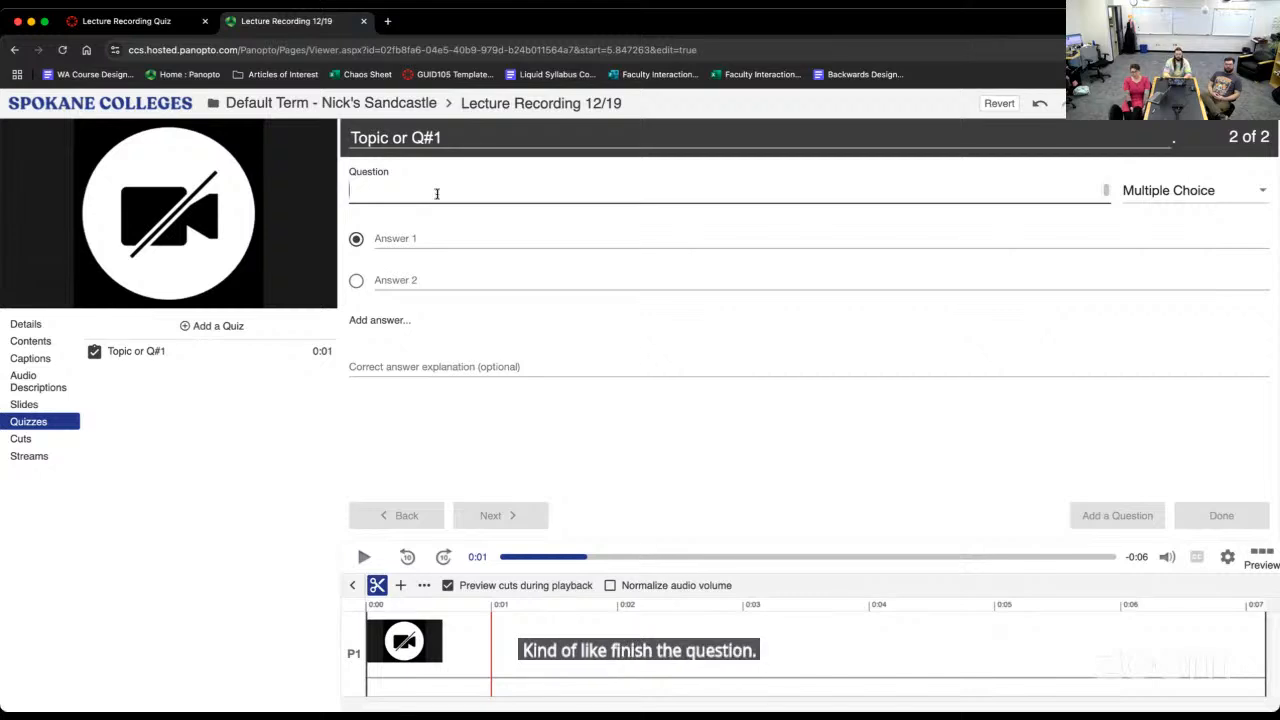
type("Wha")
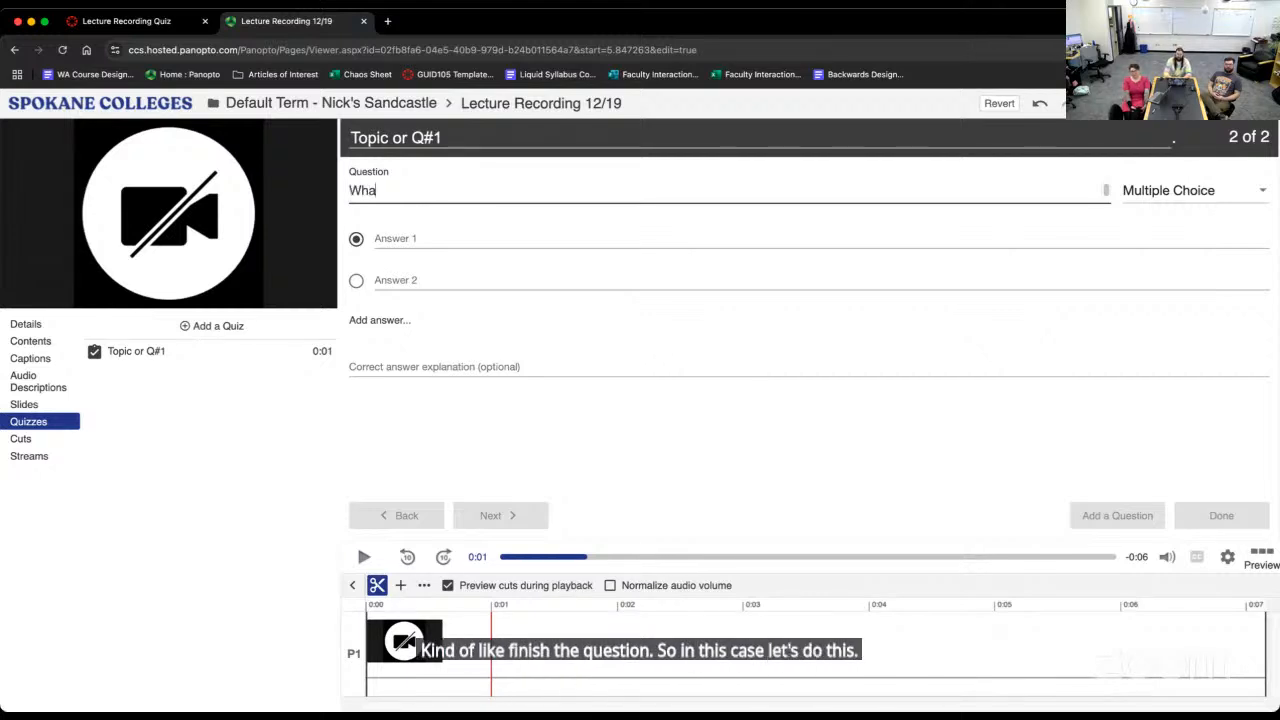
type("t color is the sky?")
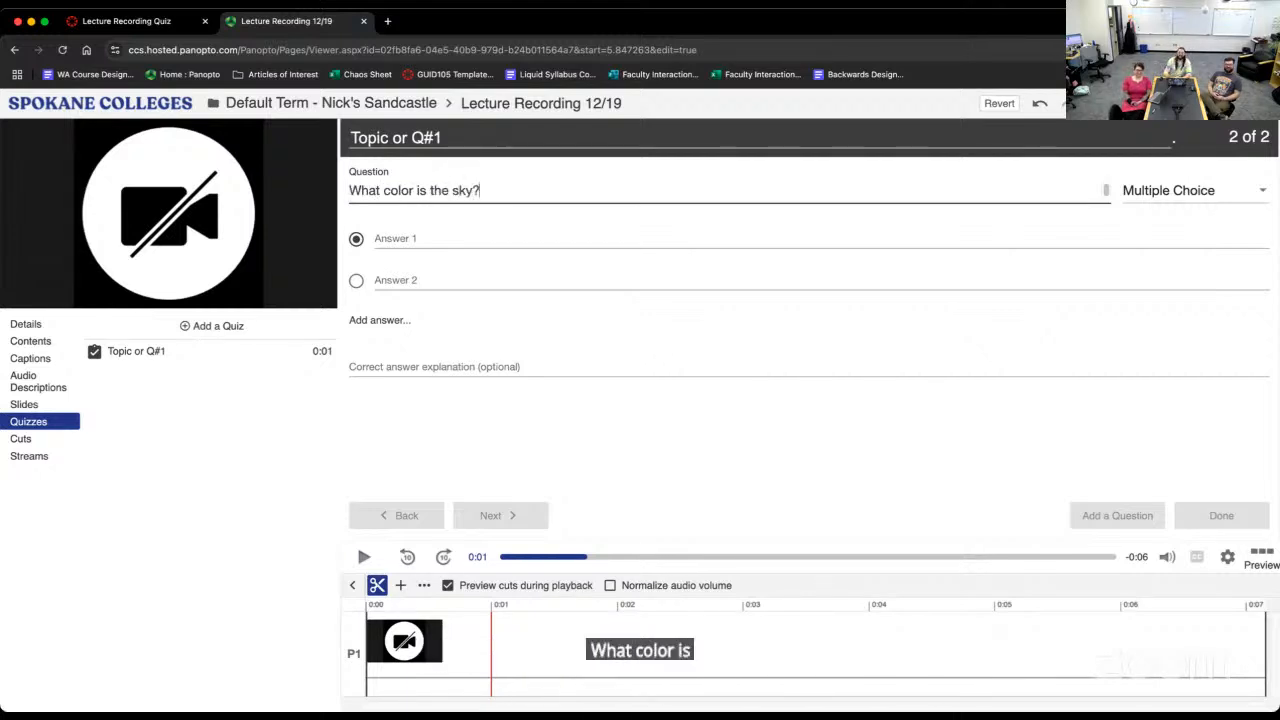
left_click(433, 238)
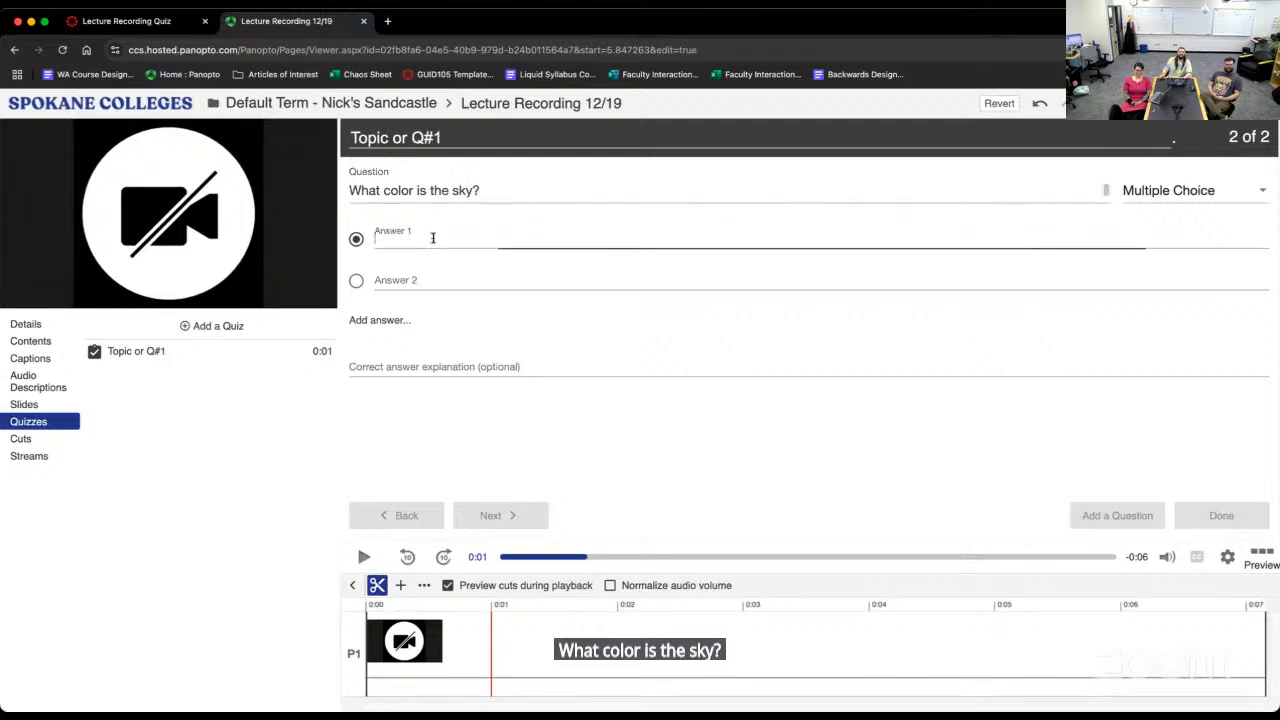
type("Blue")
key("Tab")
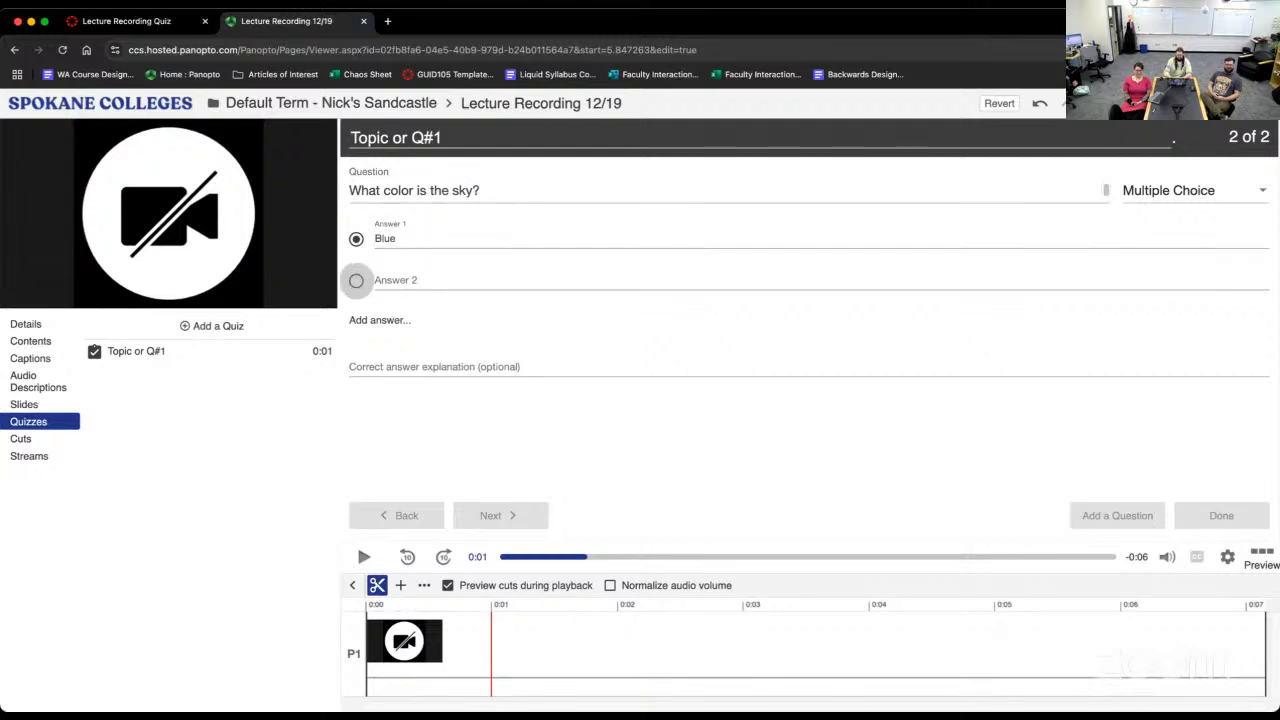
key("Tab")
type("Orange")
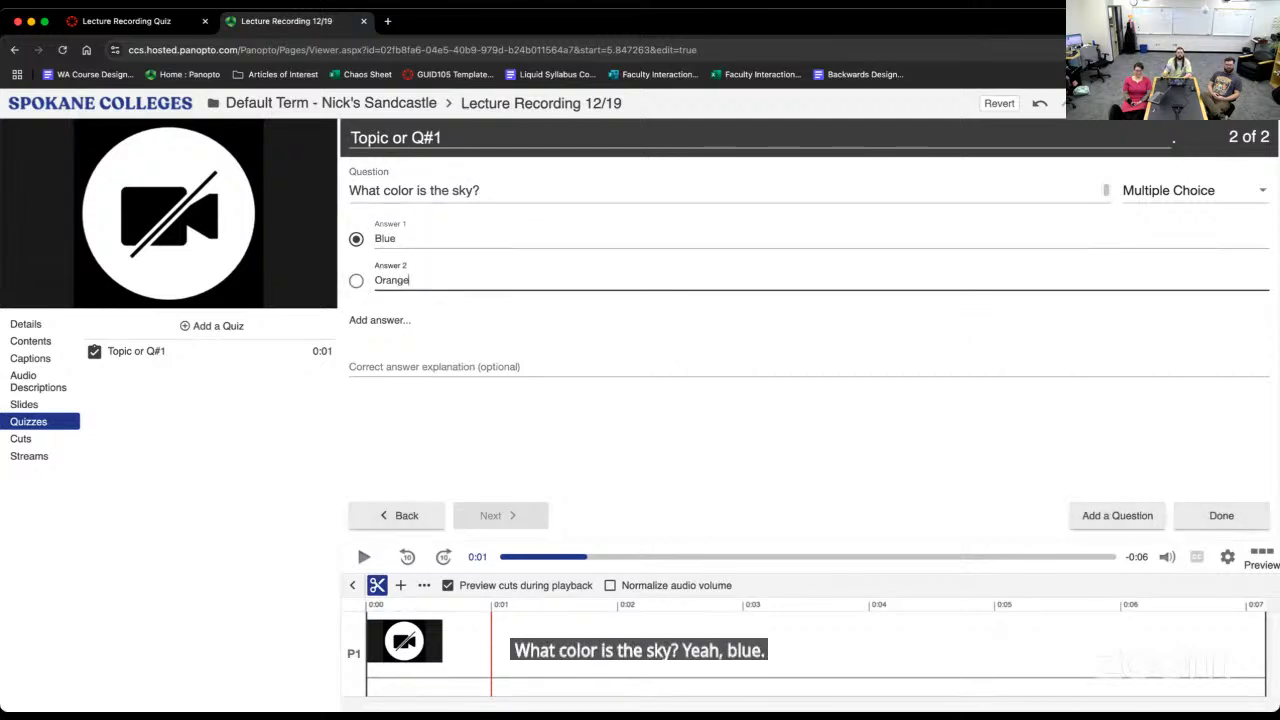
Add a third answer, "Pink", to the sky color question and mark it as the correct one
left_click(364, 322)
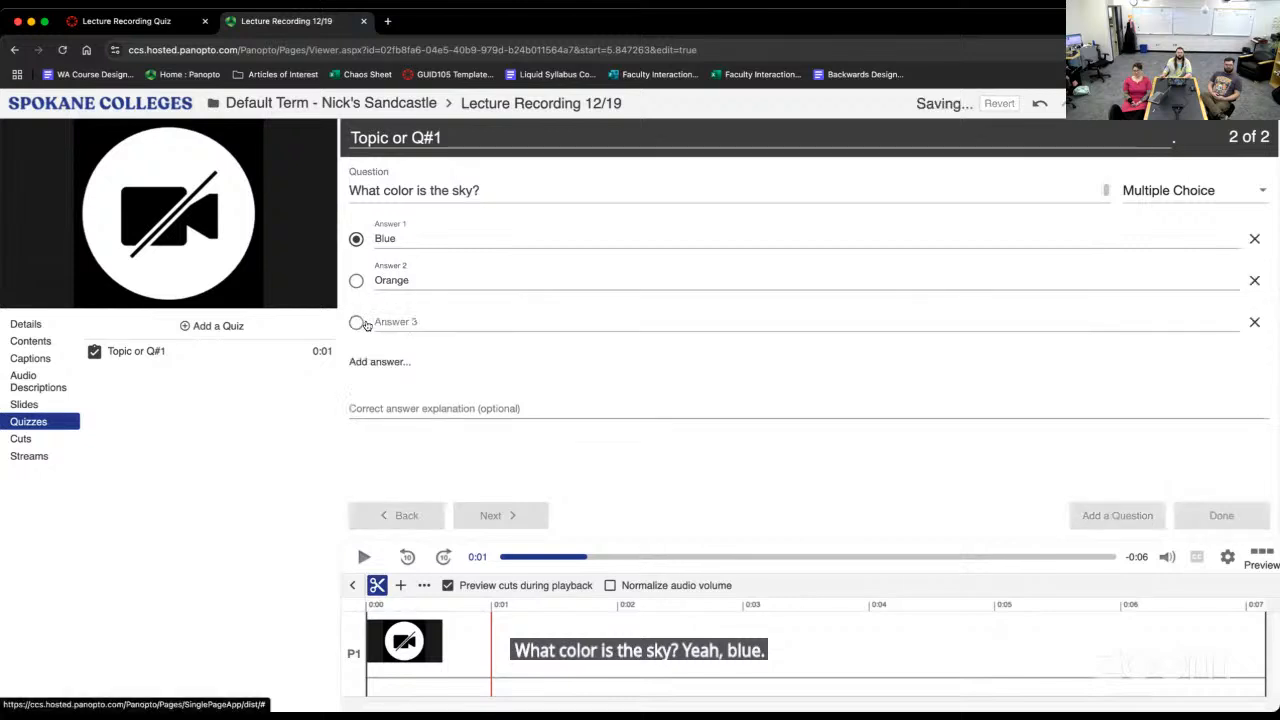
left_click(405, 320)
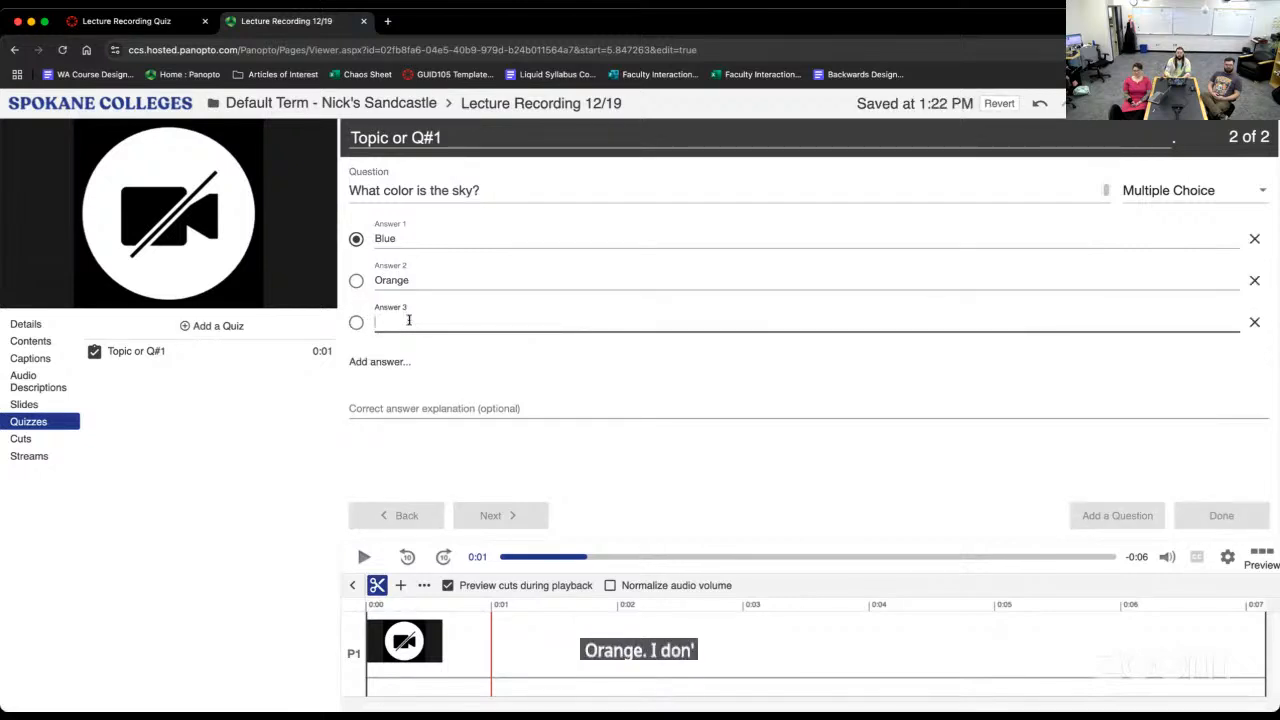
type("Pink")
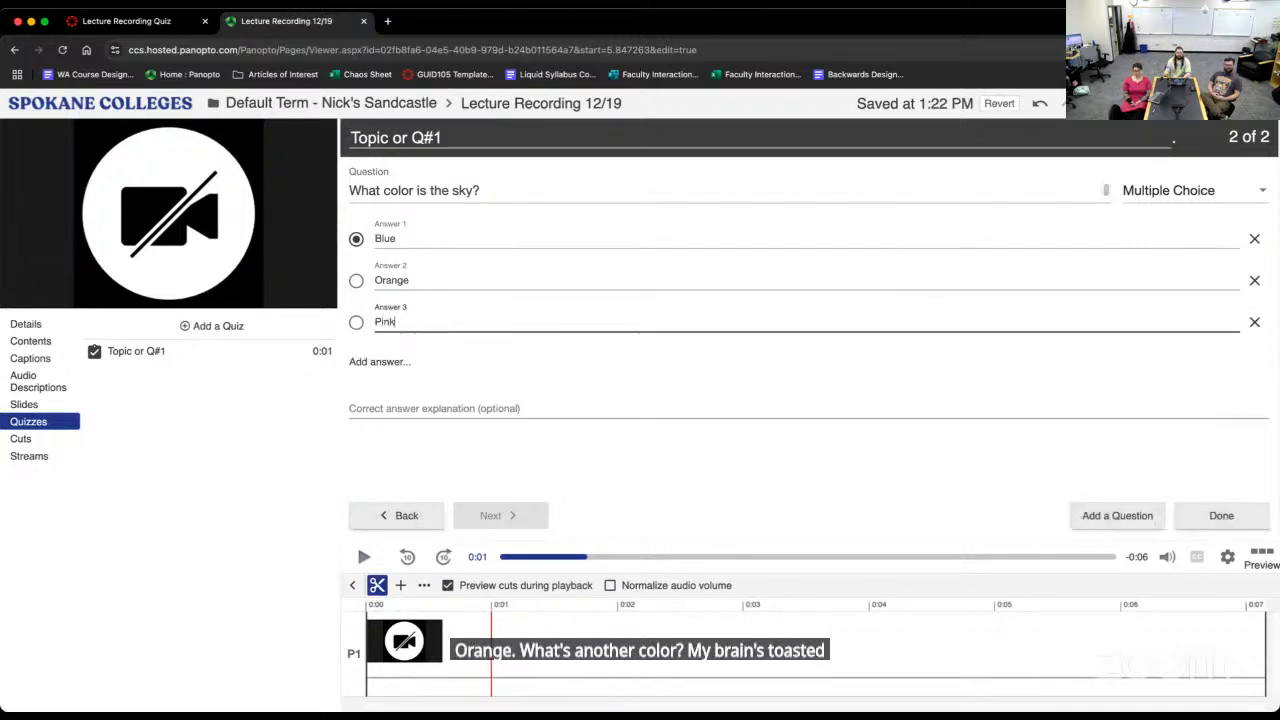
left_click(356, 322)
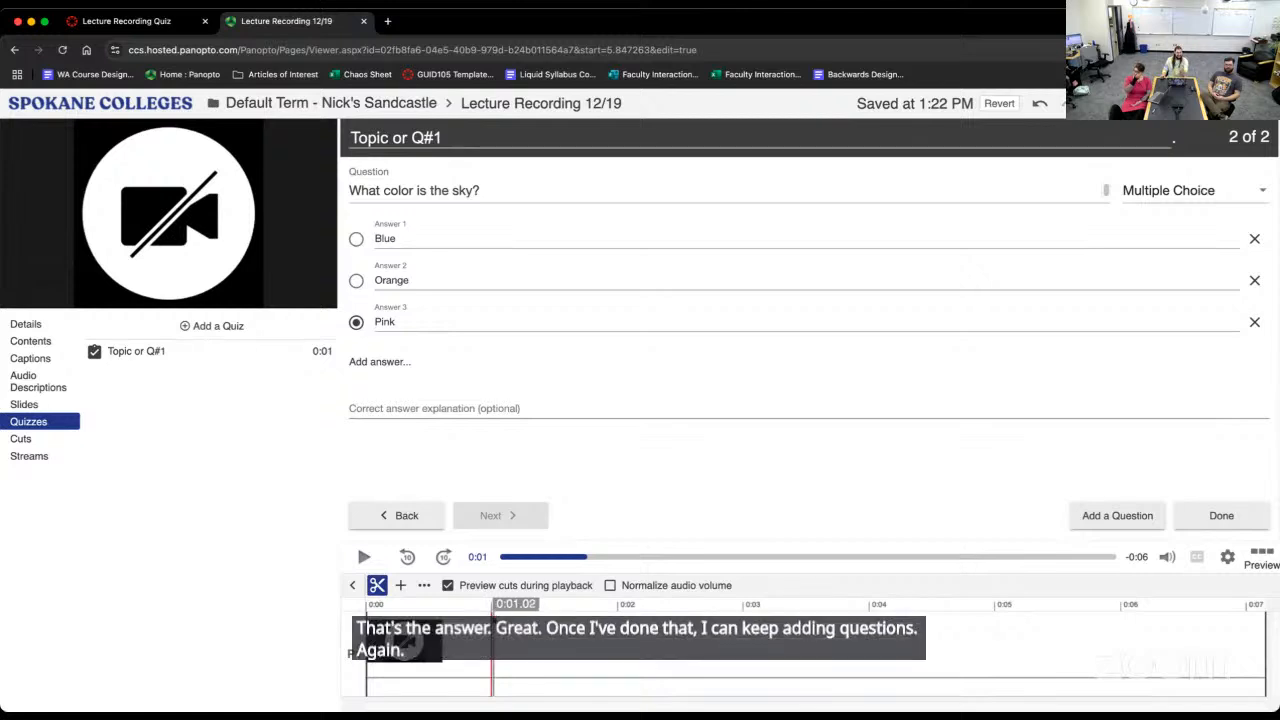
Complete the quiz with review of correct answers and explanations turned off
left_click(1221, 515)
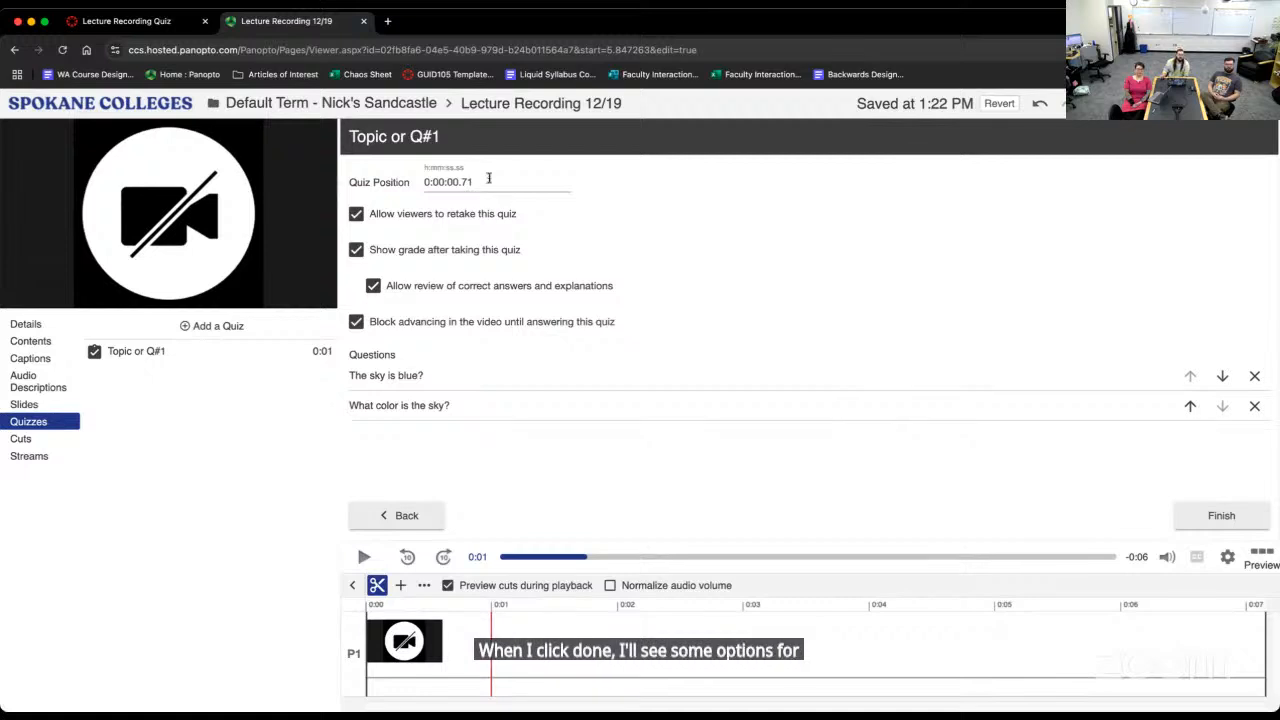
mouse_move(301, 358)
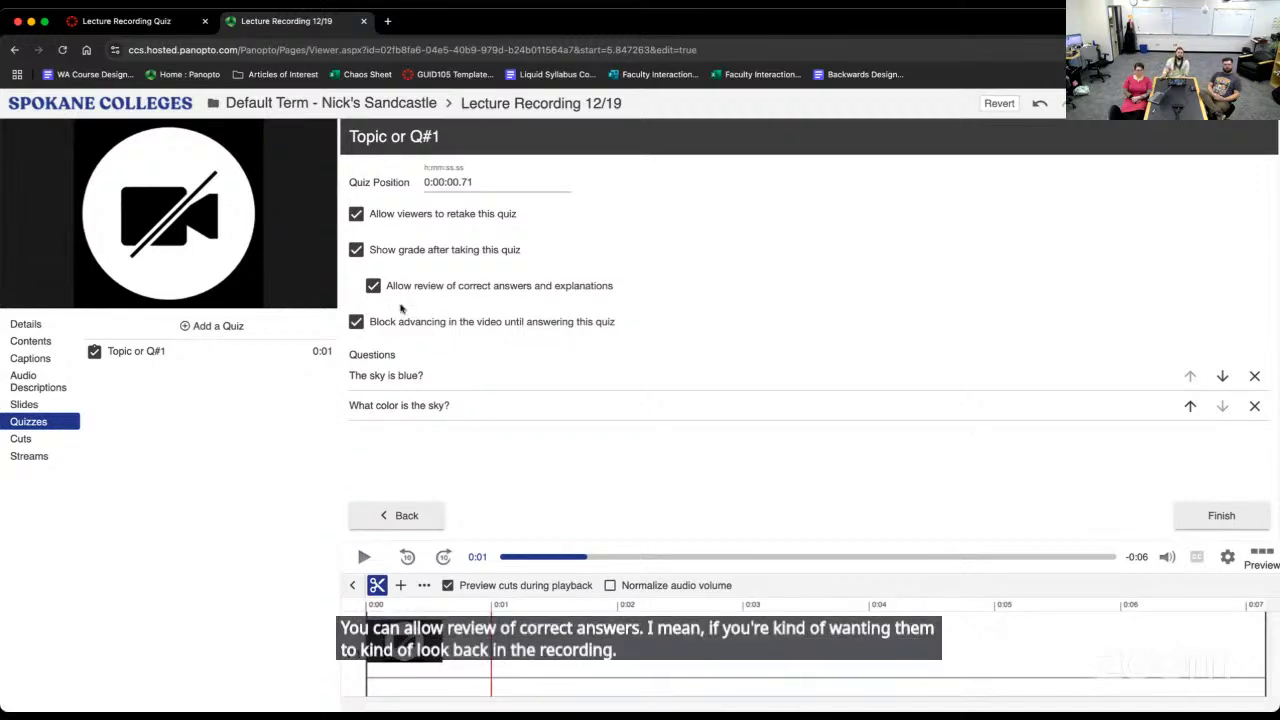
left_click(373, 286)
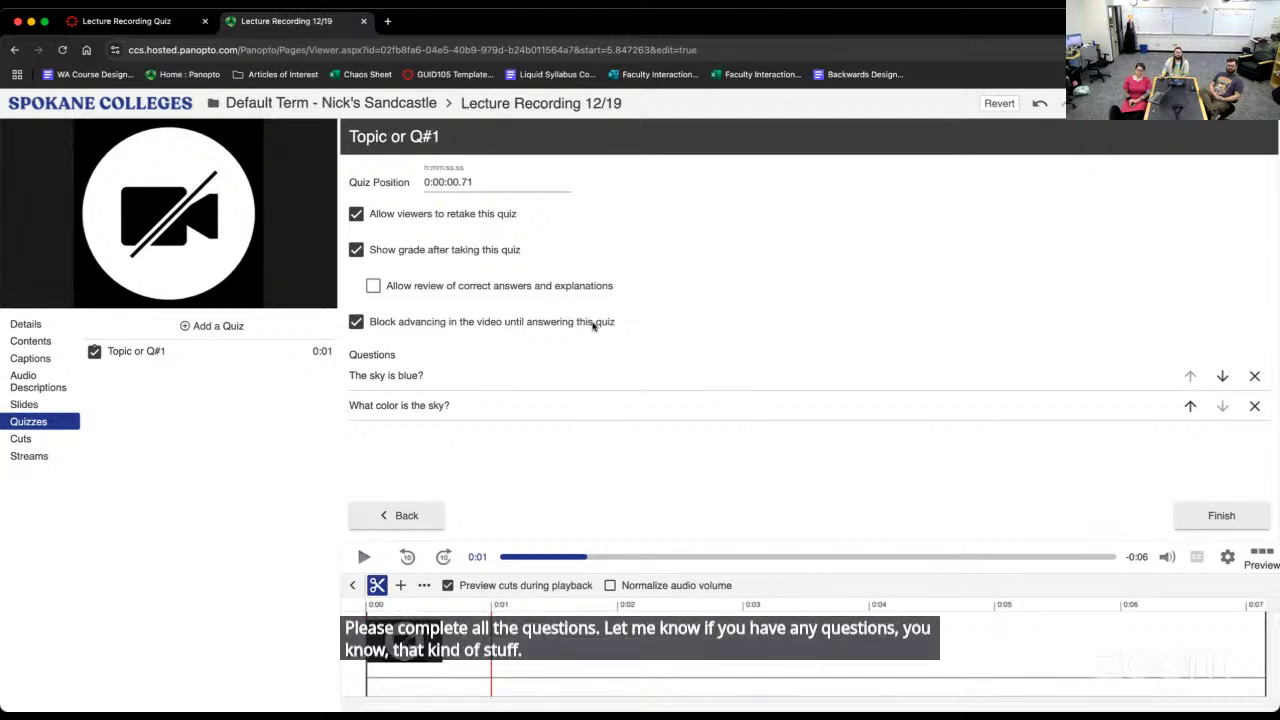
left_click(1195, 524)
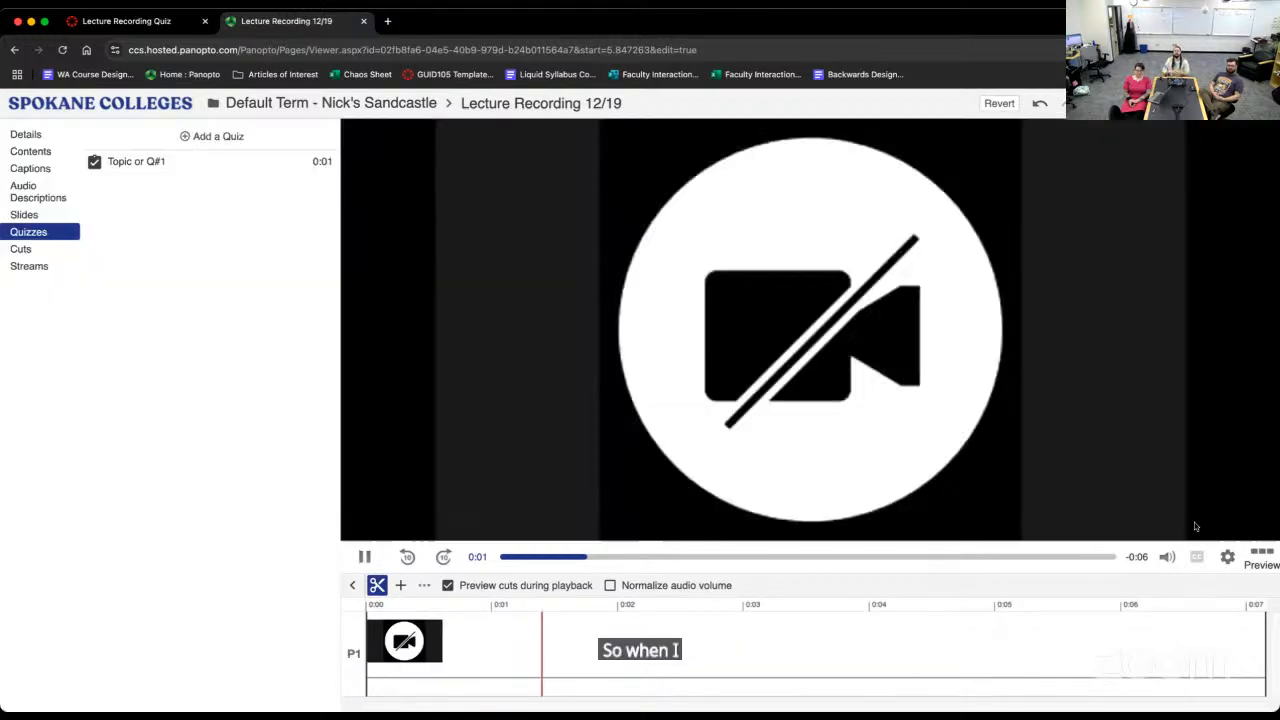
Play the recording from its start to check how the quiz interrupts playback, and pause after the quiz
left_click(364, 557)
left_click(378, 607)
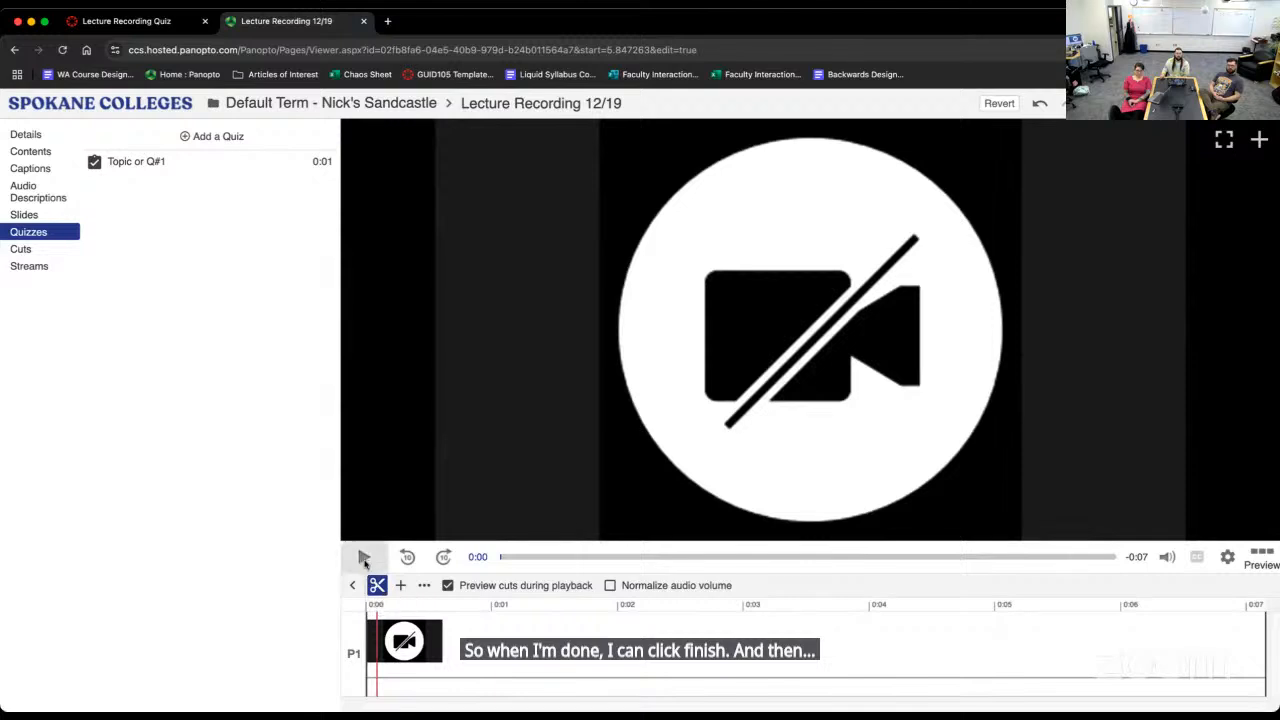
left_click(364, 557)
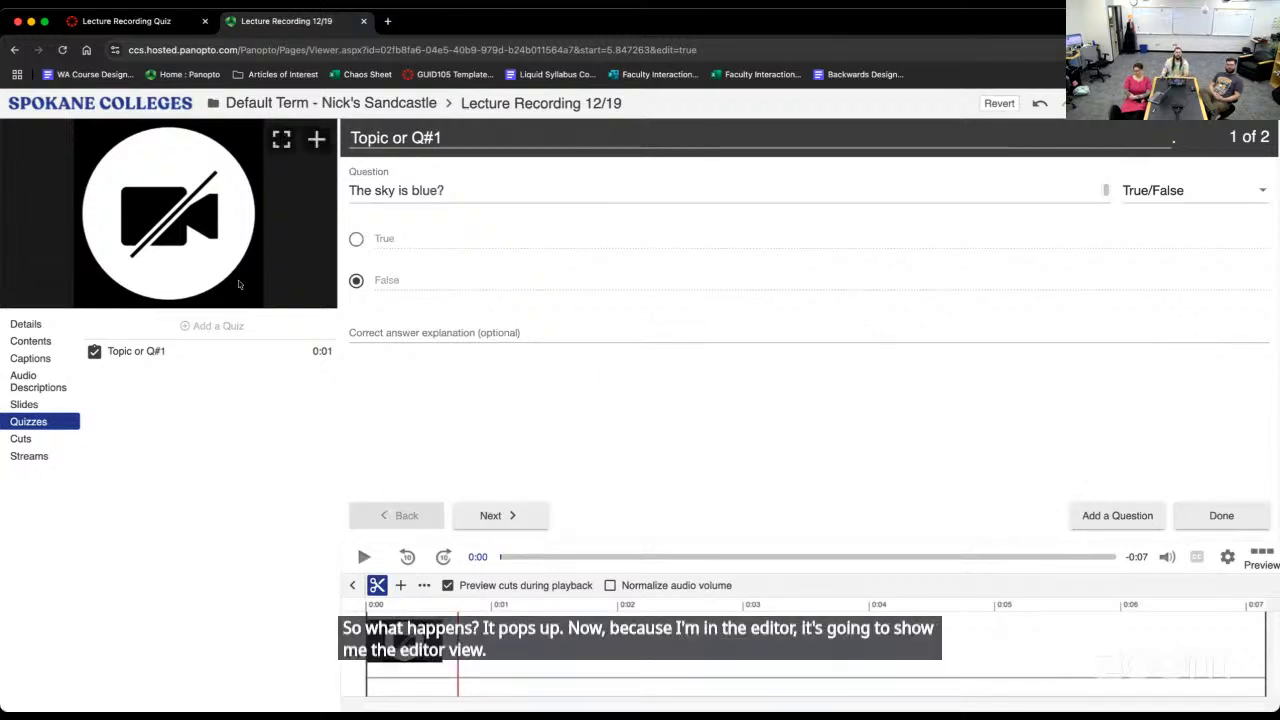
left_click(1199, 507)
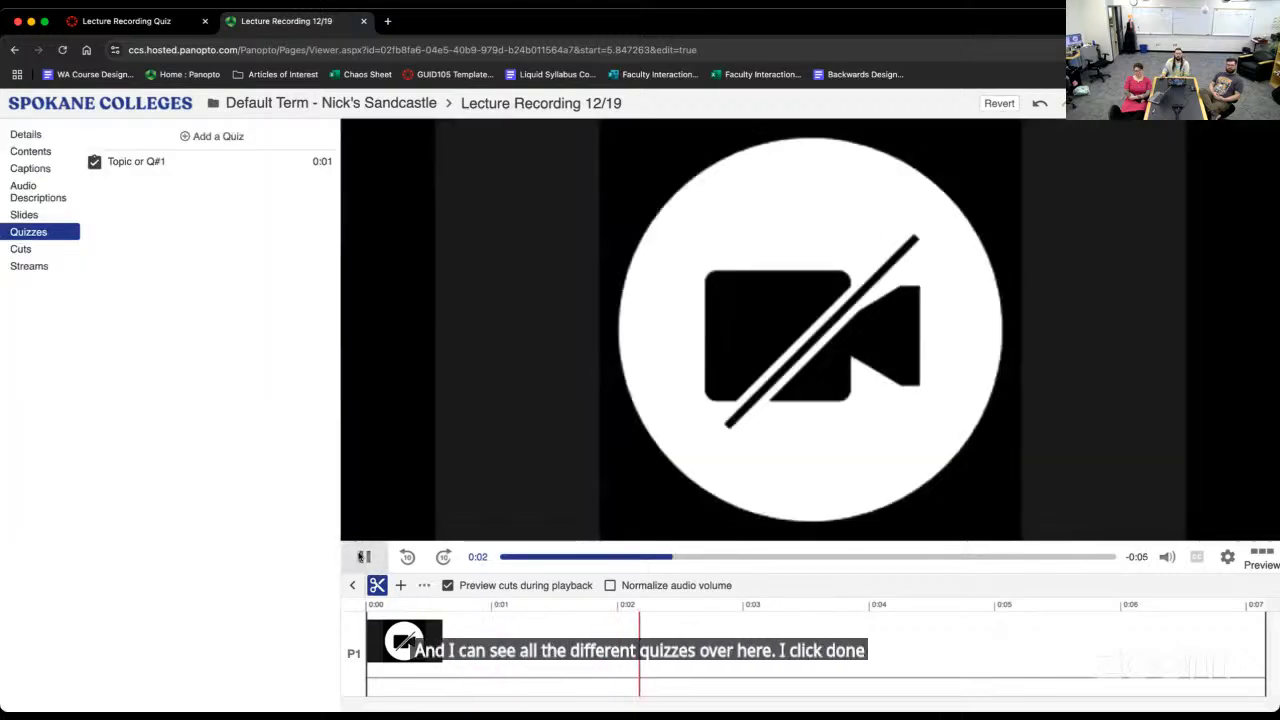
left_click(366, 557)
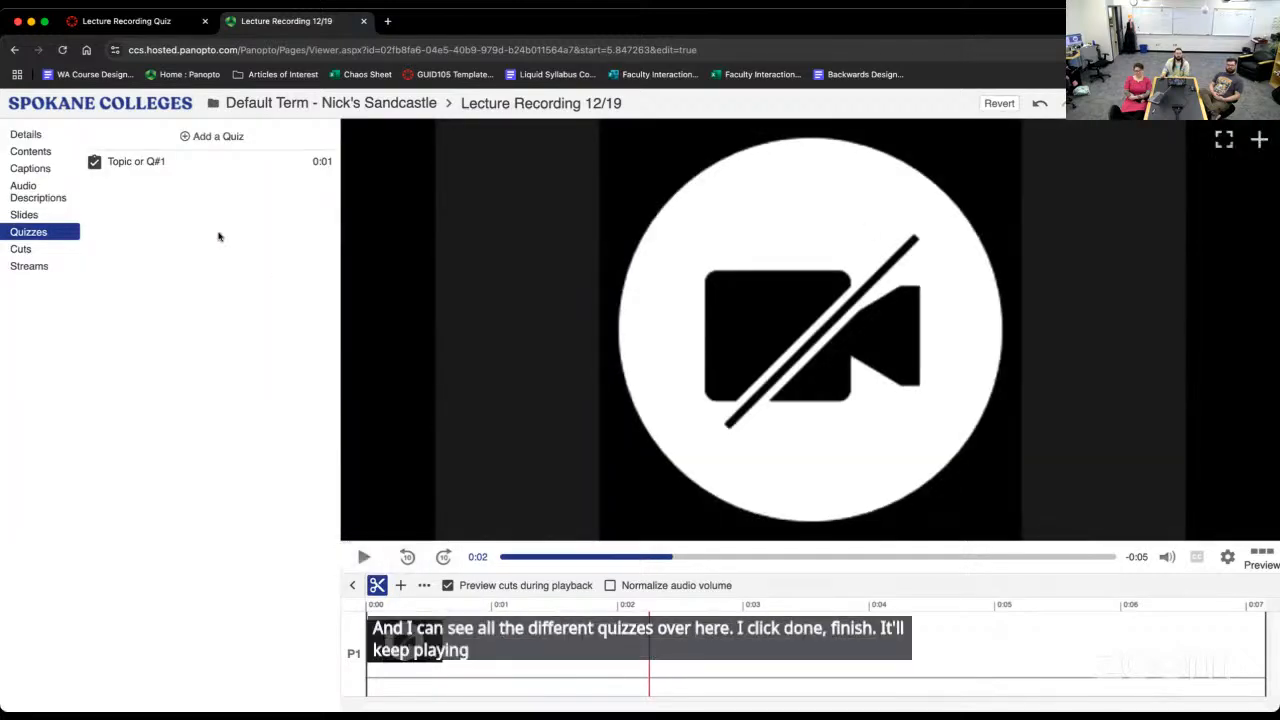
Add another quiz at the 0:02 mark of the recording and delete it again
left_click(203, 137)
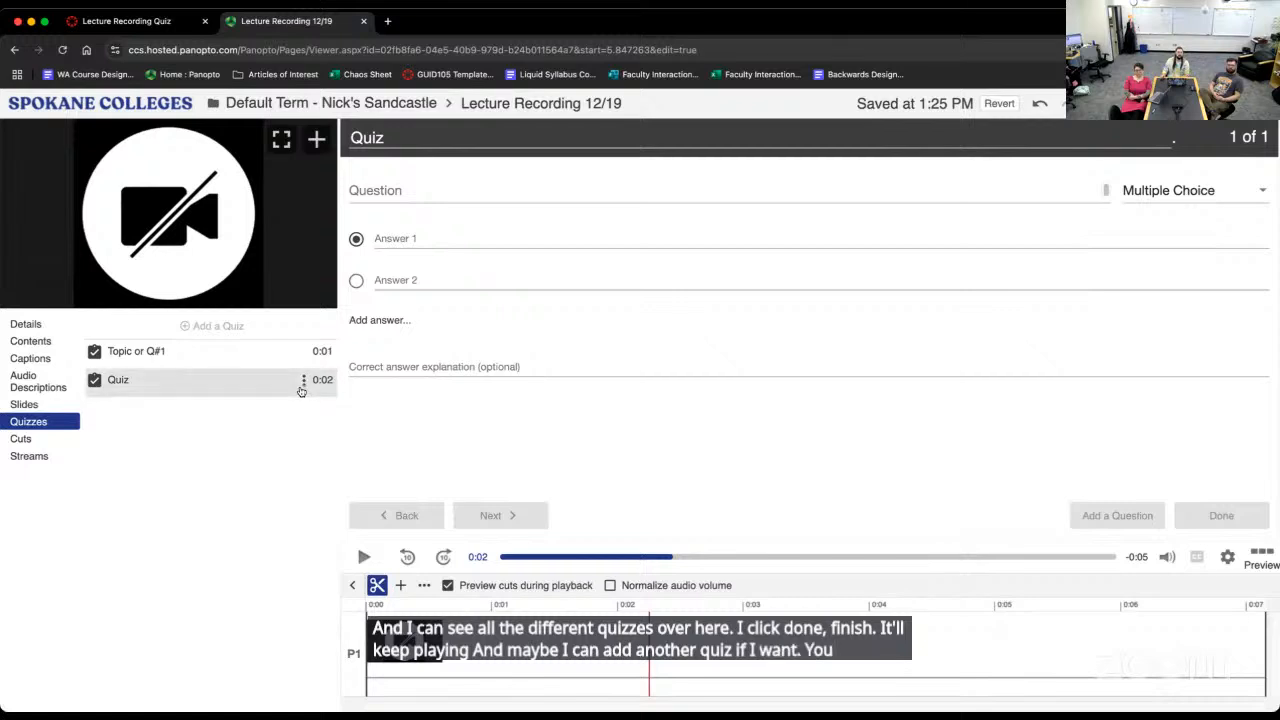
left_click(303, 384)
left_click(285, 405)
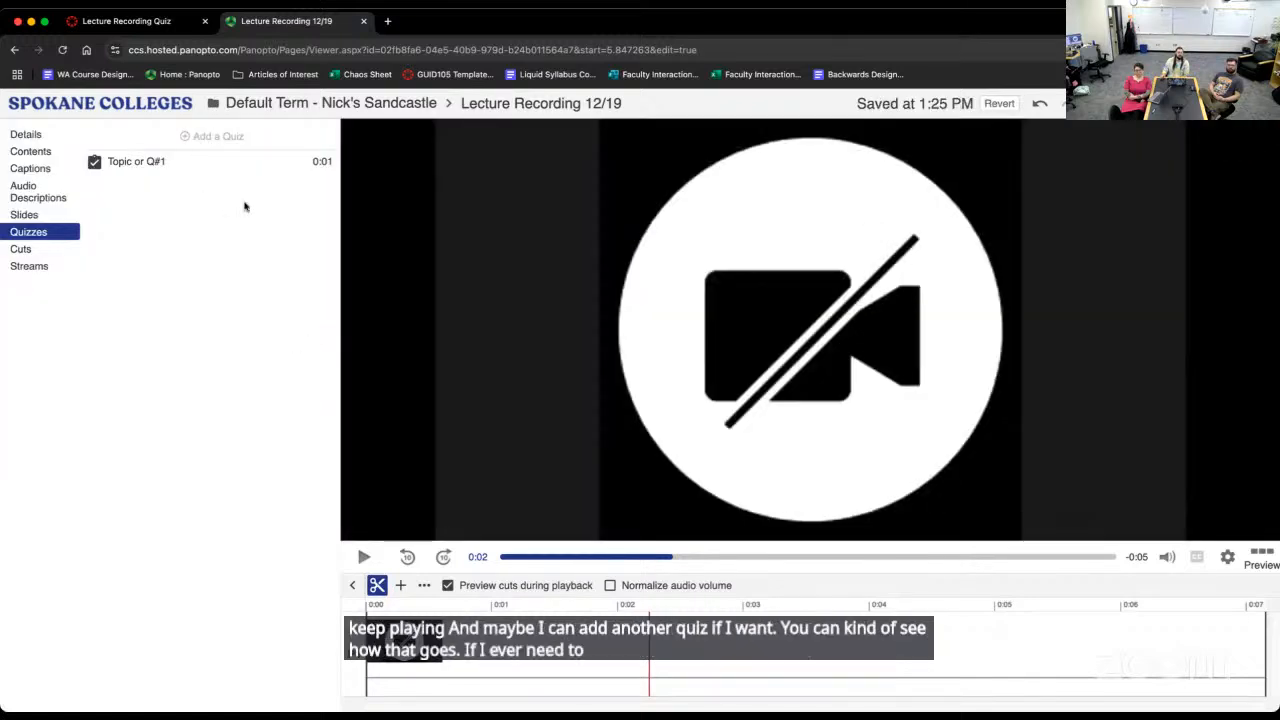
Recheck the questions and settings of the "Topic or Q#1" quiz and apply the changes to the recording
left_click(300, 163)
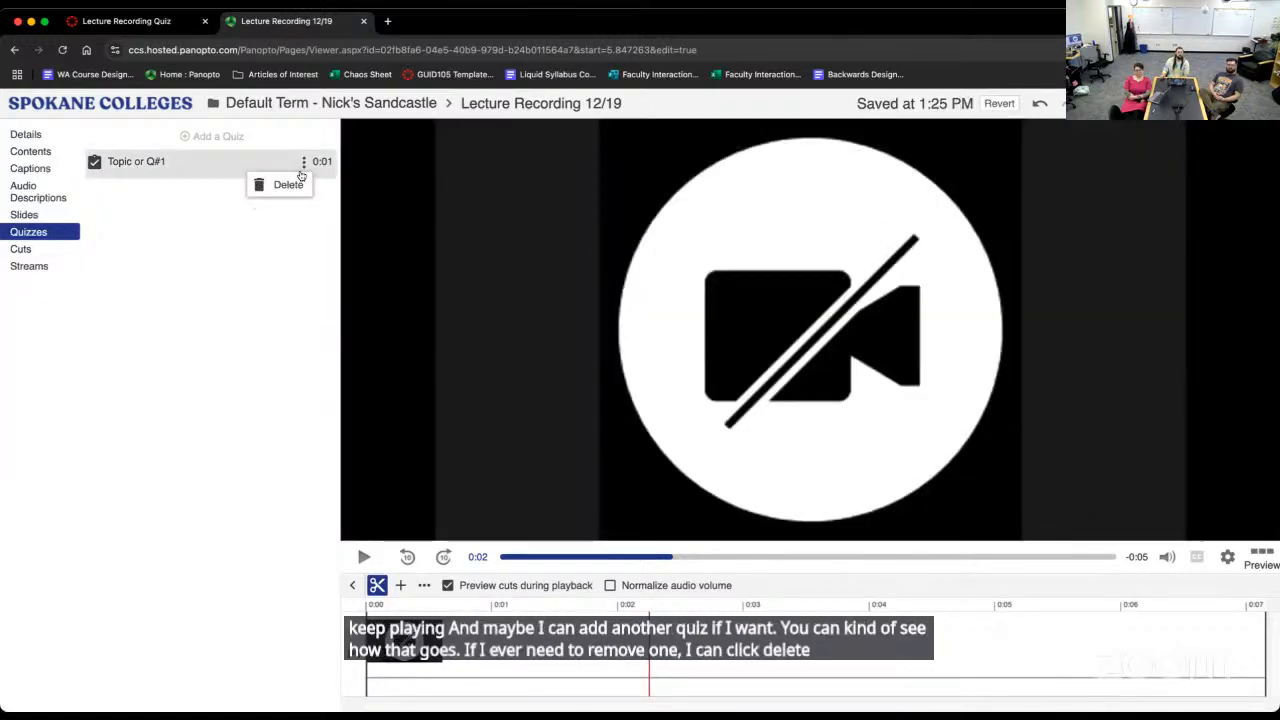
left_click(148, 162)
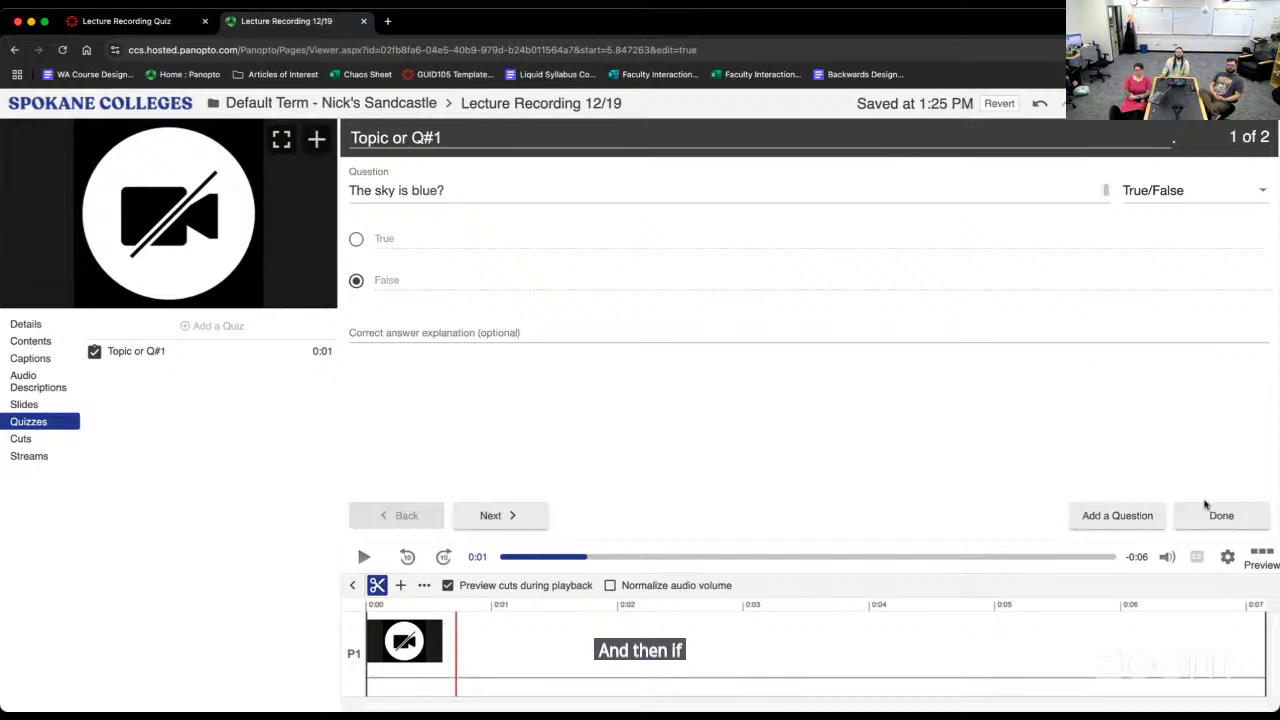
left_click(1214, 524)
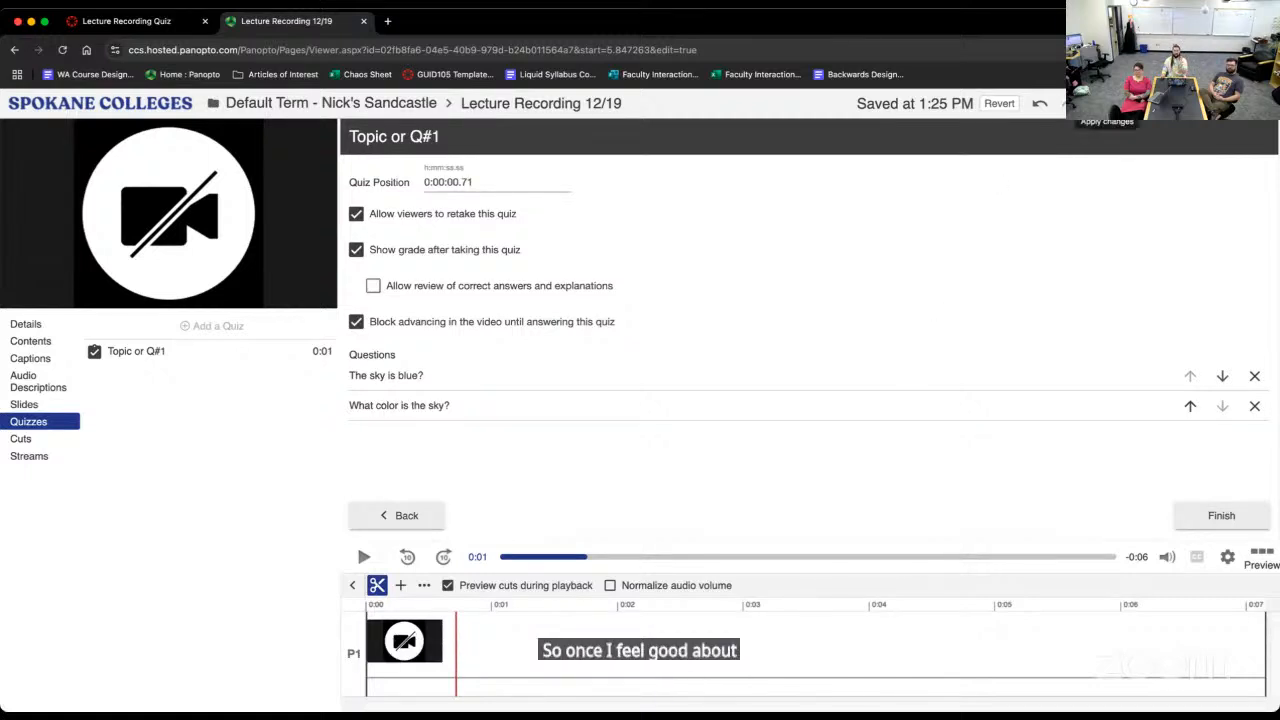
left_click(1100, 103)
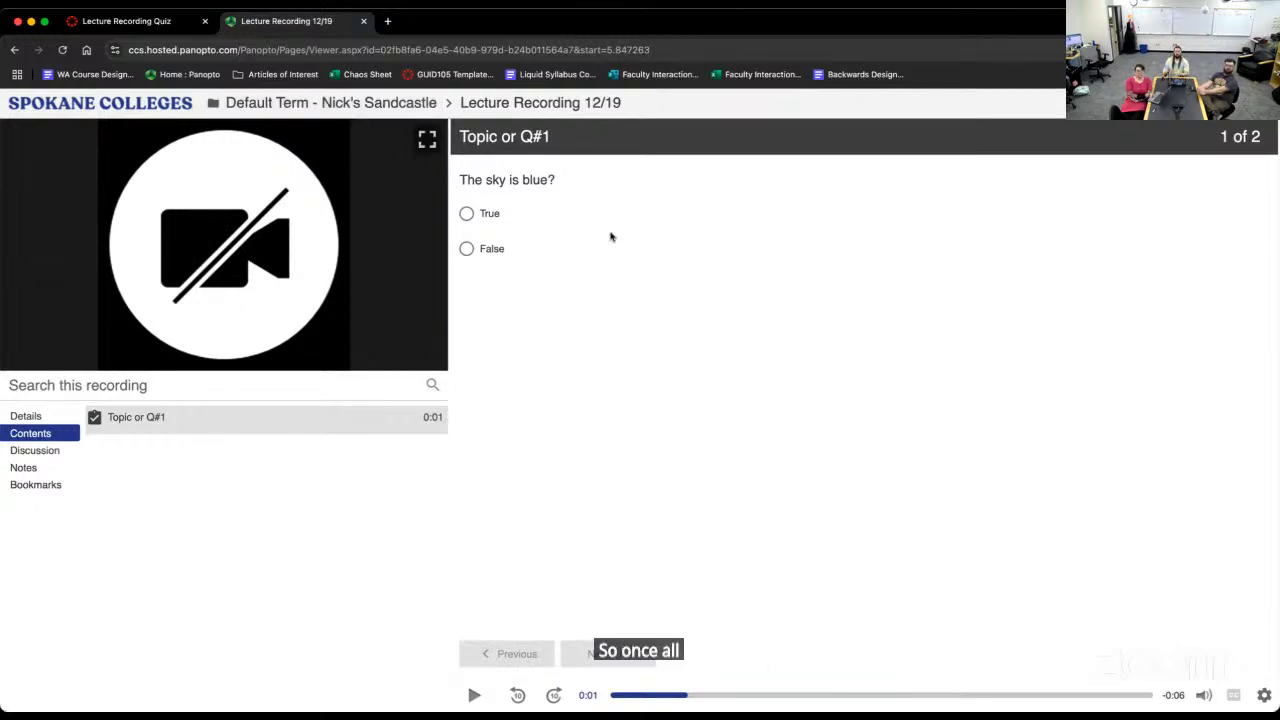
Leave Panopto for the Canvas course and publish the Lecture Recording Quiz assignment in the Example Panopto Quiz module
left_click(364, 21)
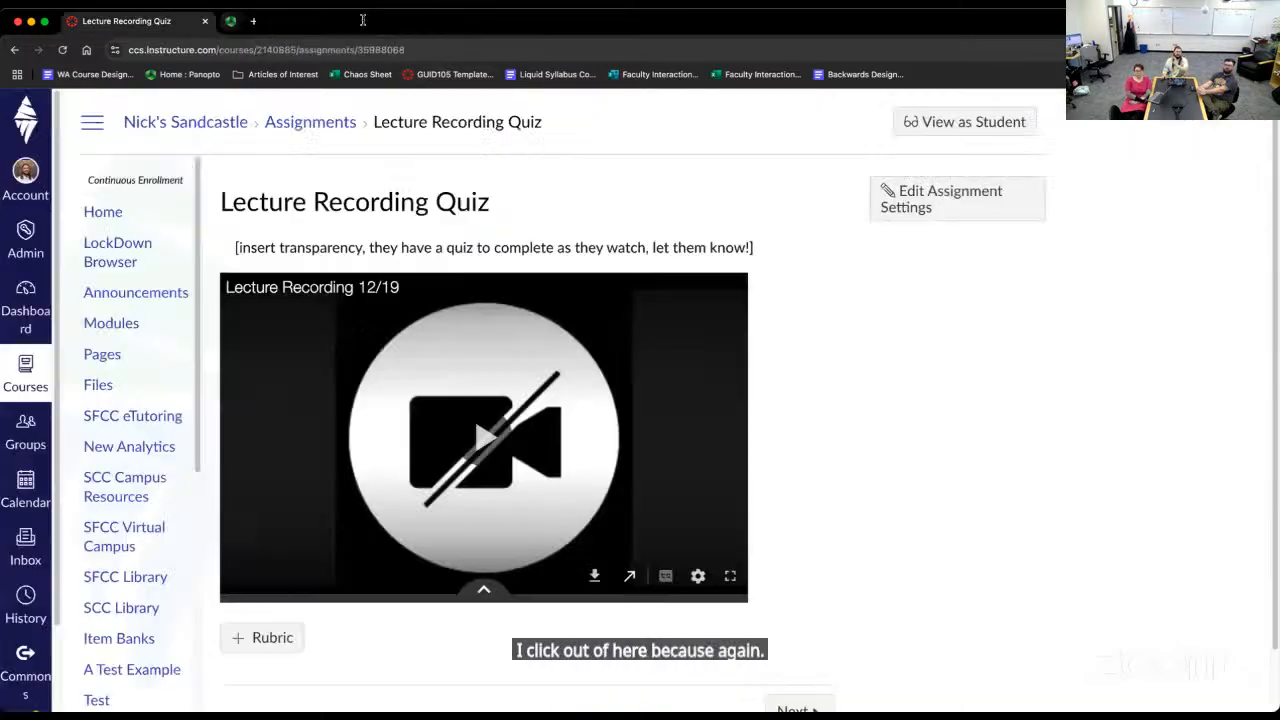
left_click(63, 50)
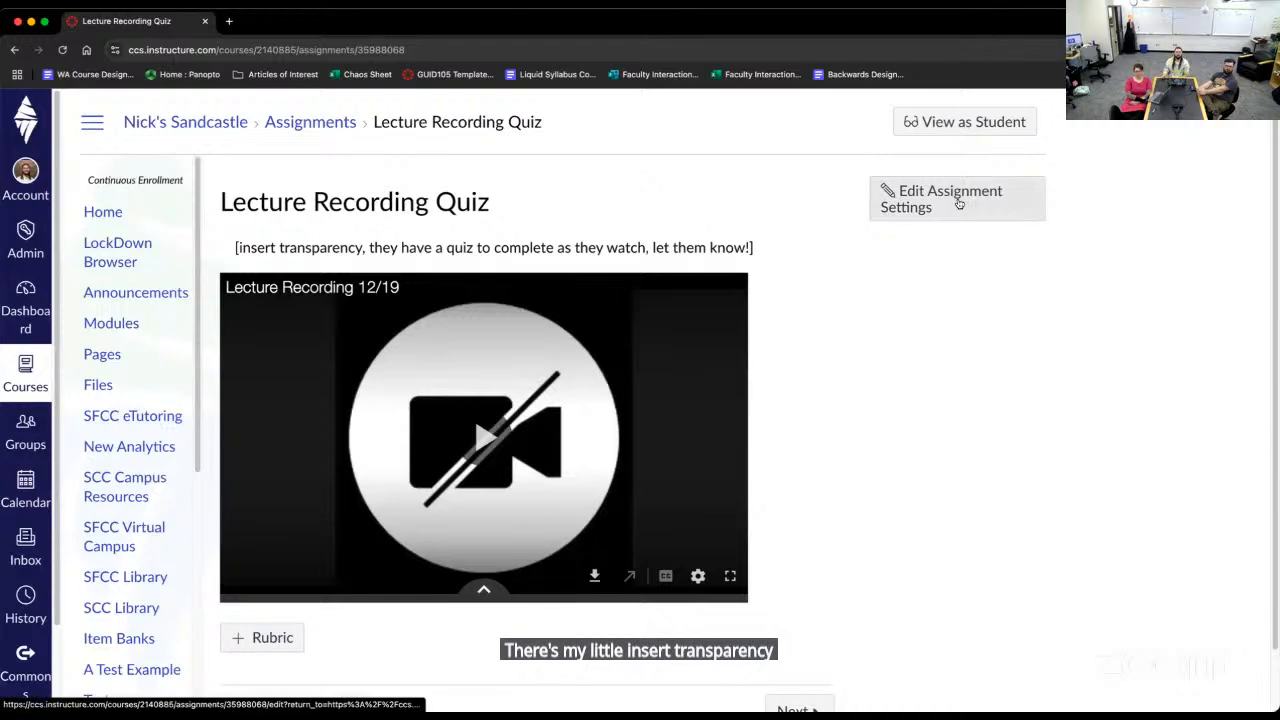
scroll(760, 310, "down", 1)
left_click(116, 141)
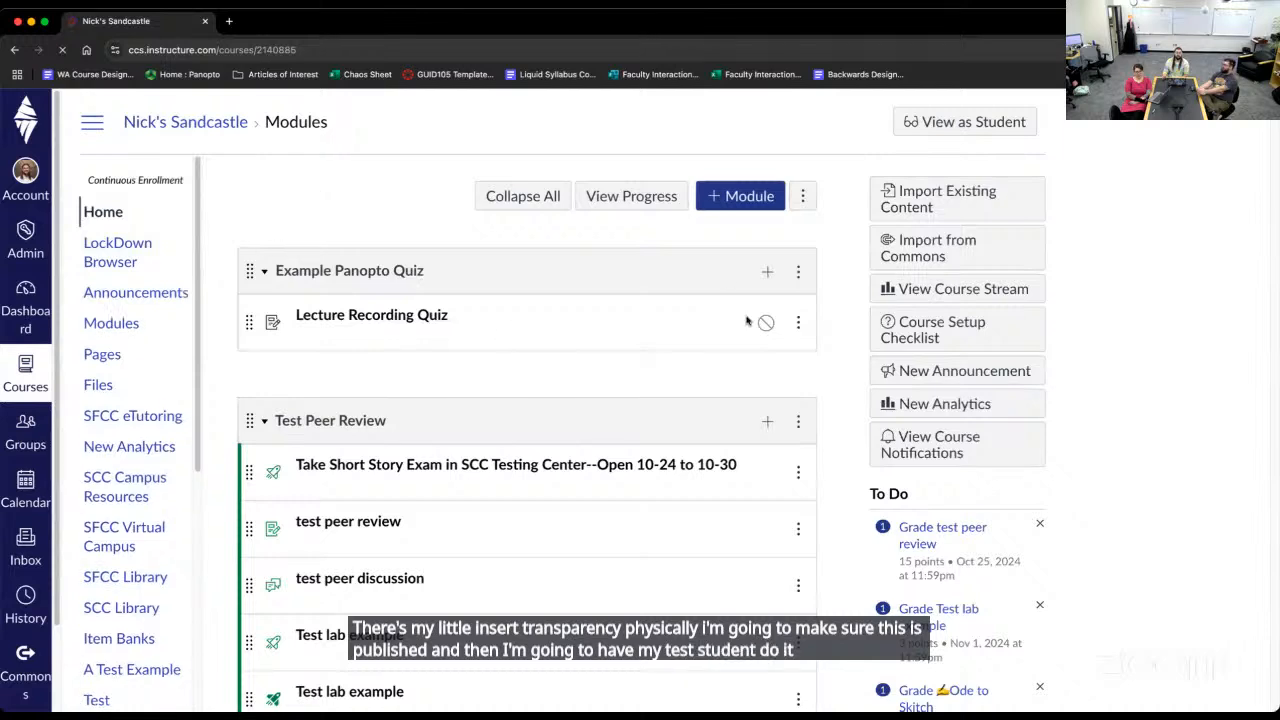
left_click(765, 338)
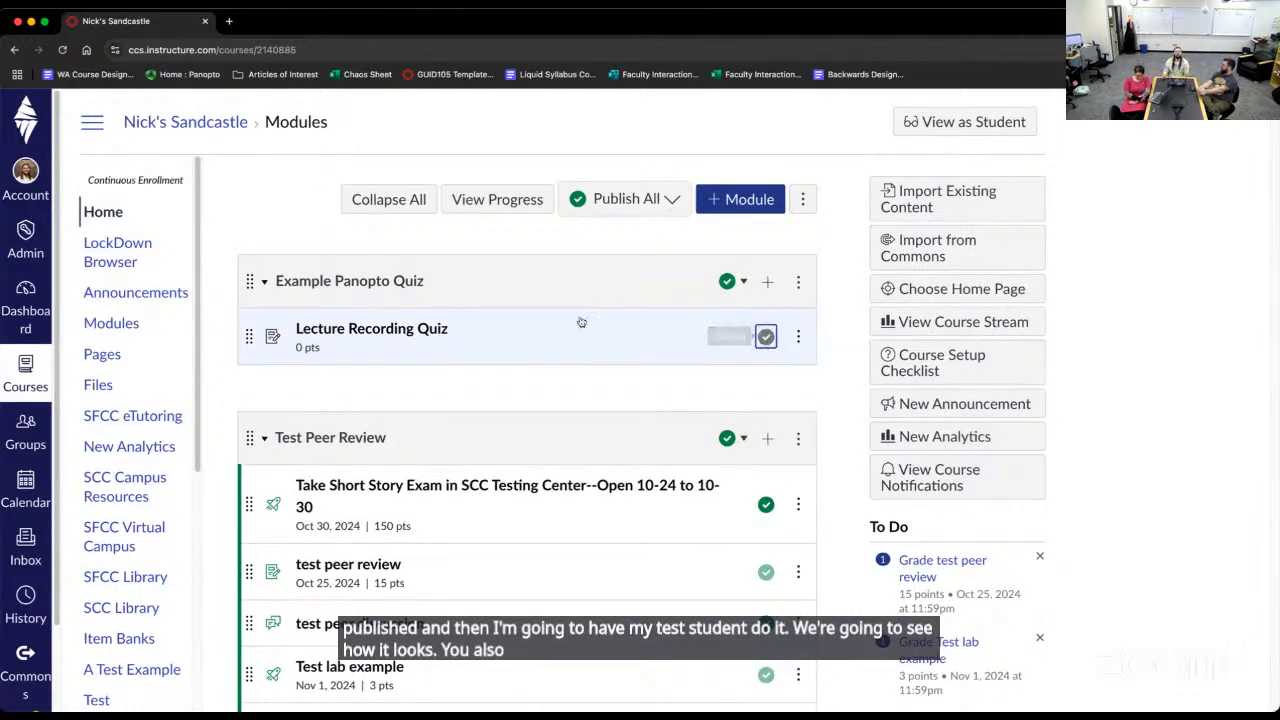
Open the Lecture Recording Quiz assignment for editing and set its points to 2
left_click(425, 332)
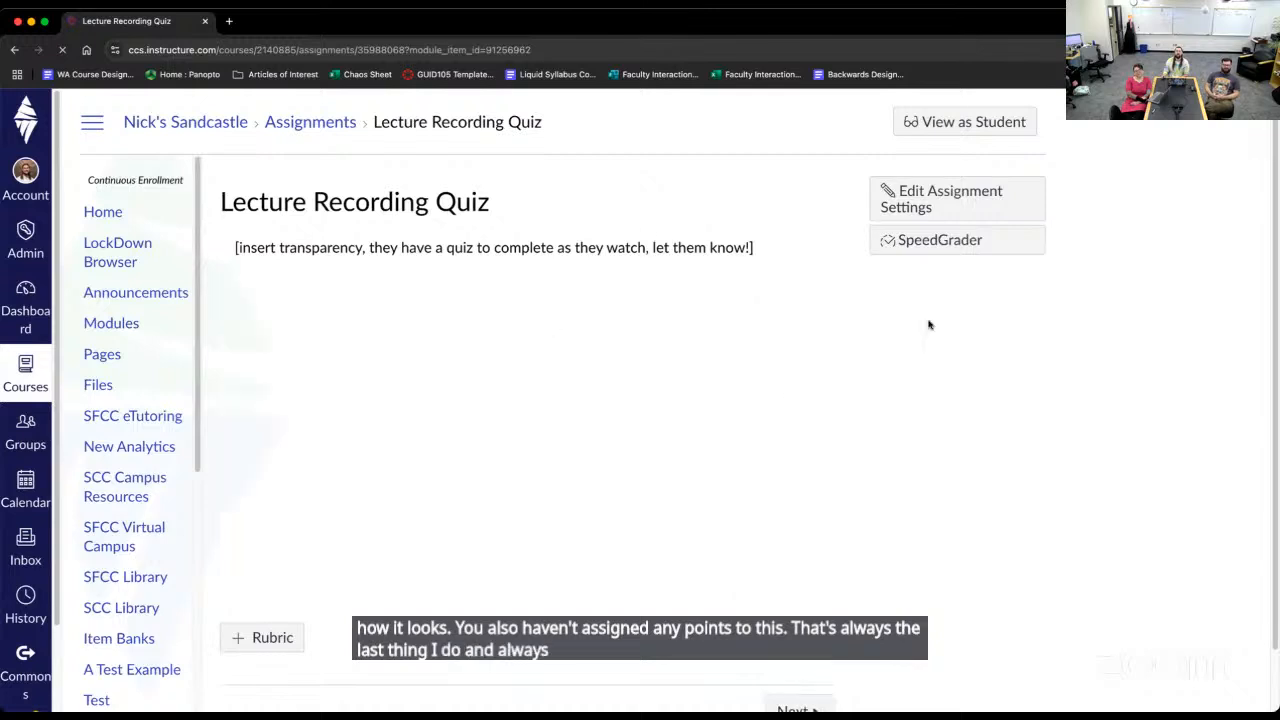
left_click(922, 200)
scroll(727, 448, "down", 5)
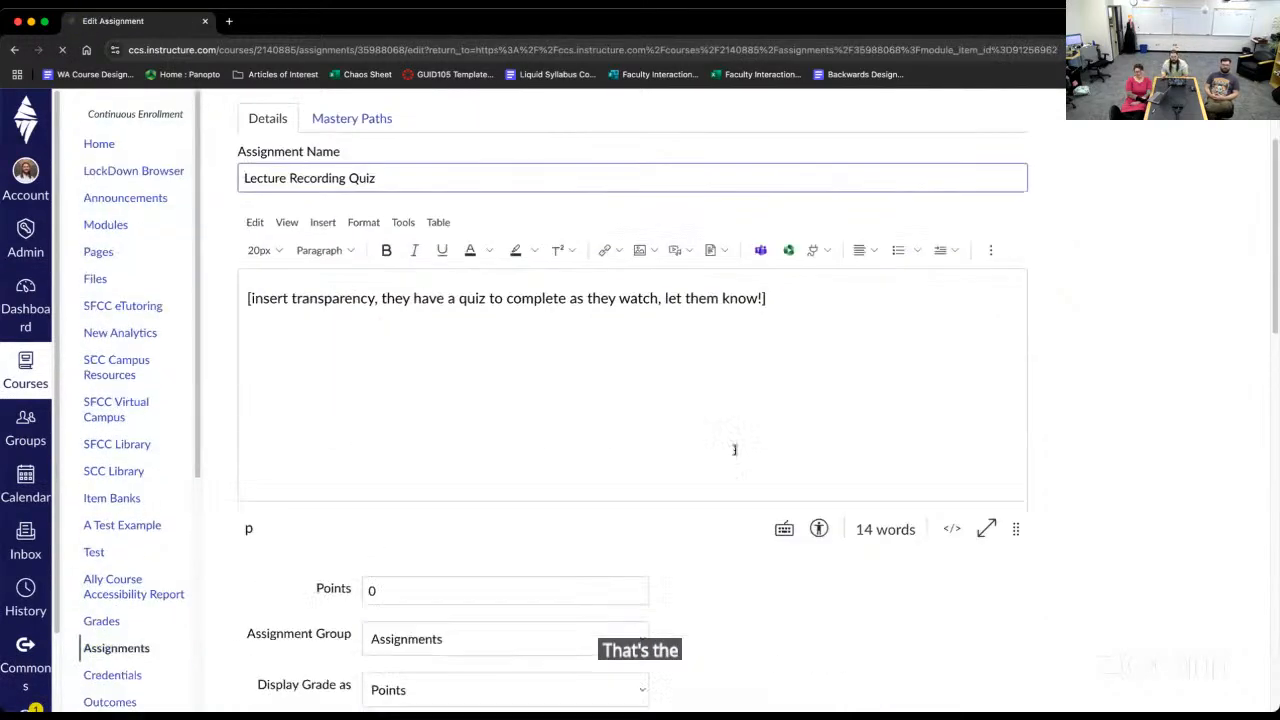
scroll(716, 482, "up", 5)
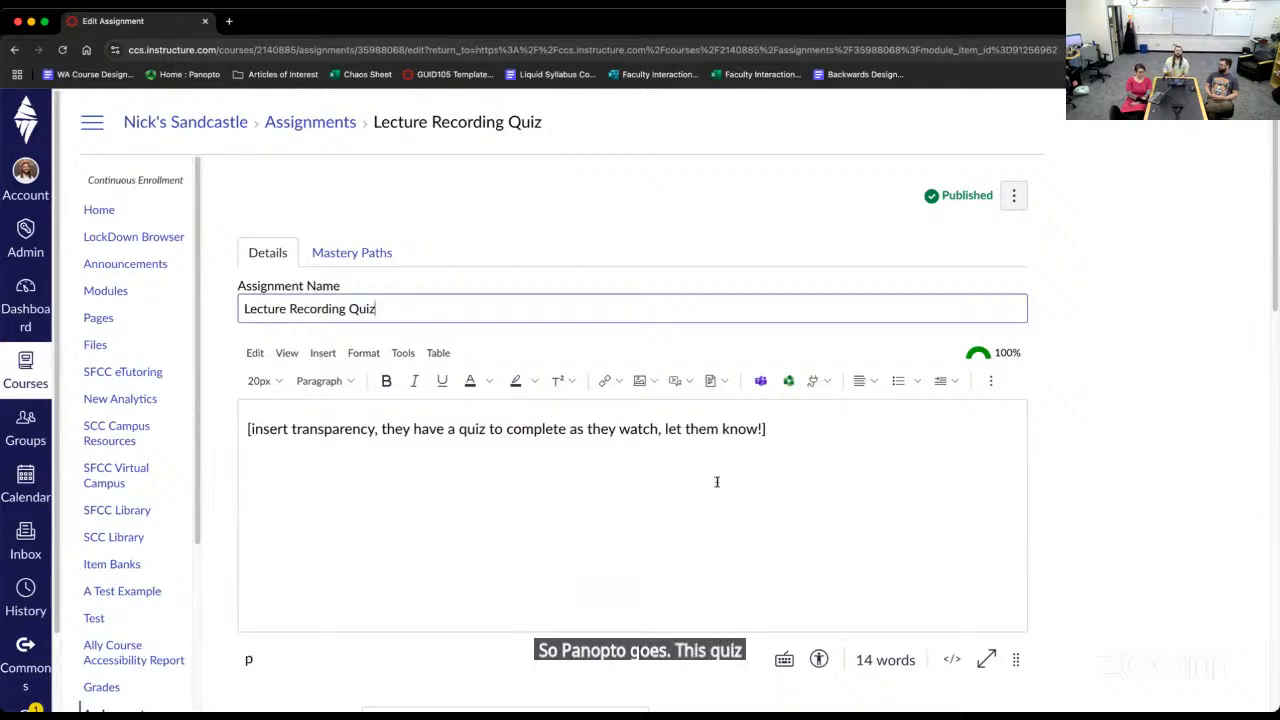
scroll(717, 482, "down", 5)
double_click(447, 319)
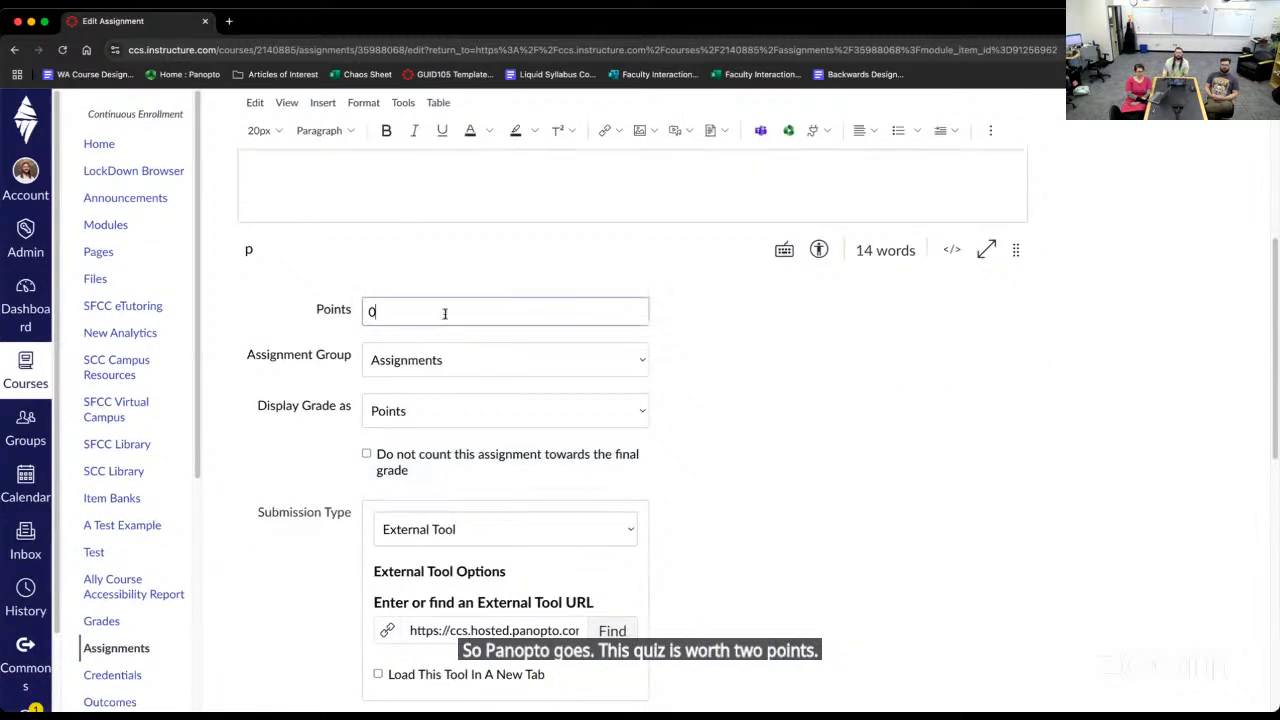
type("10")
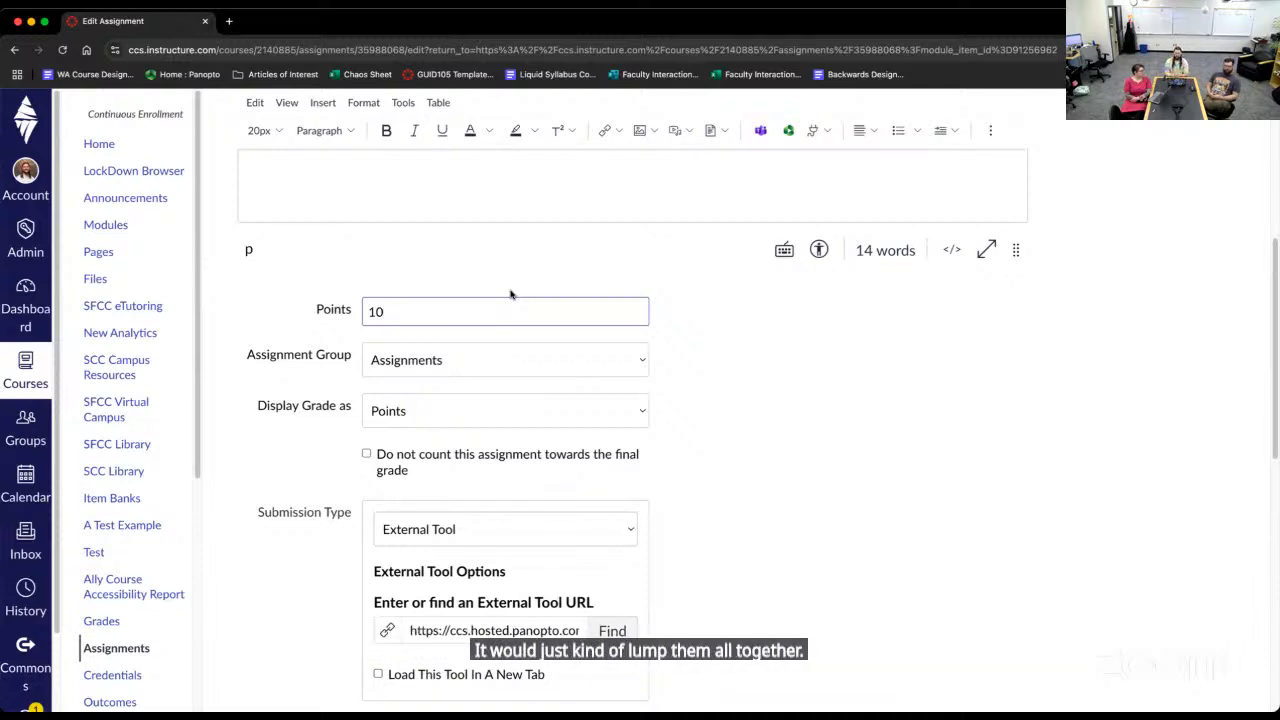
key("BackSpace")
key("BackSpace")
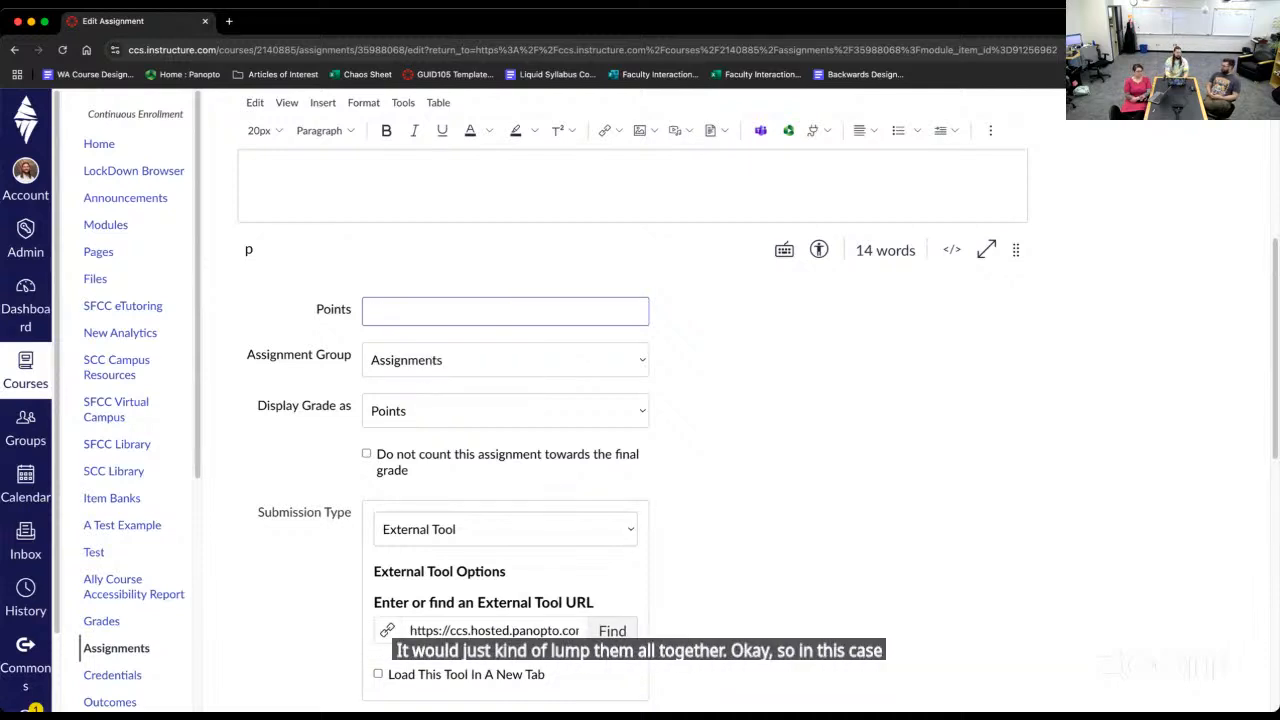
type("2")
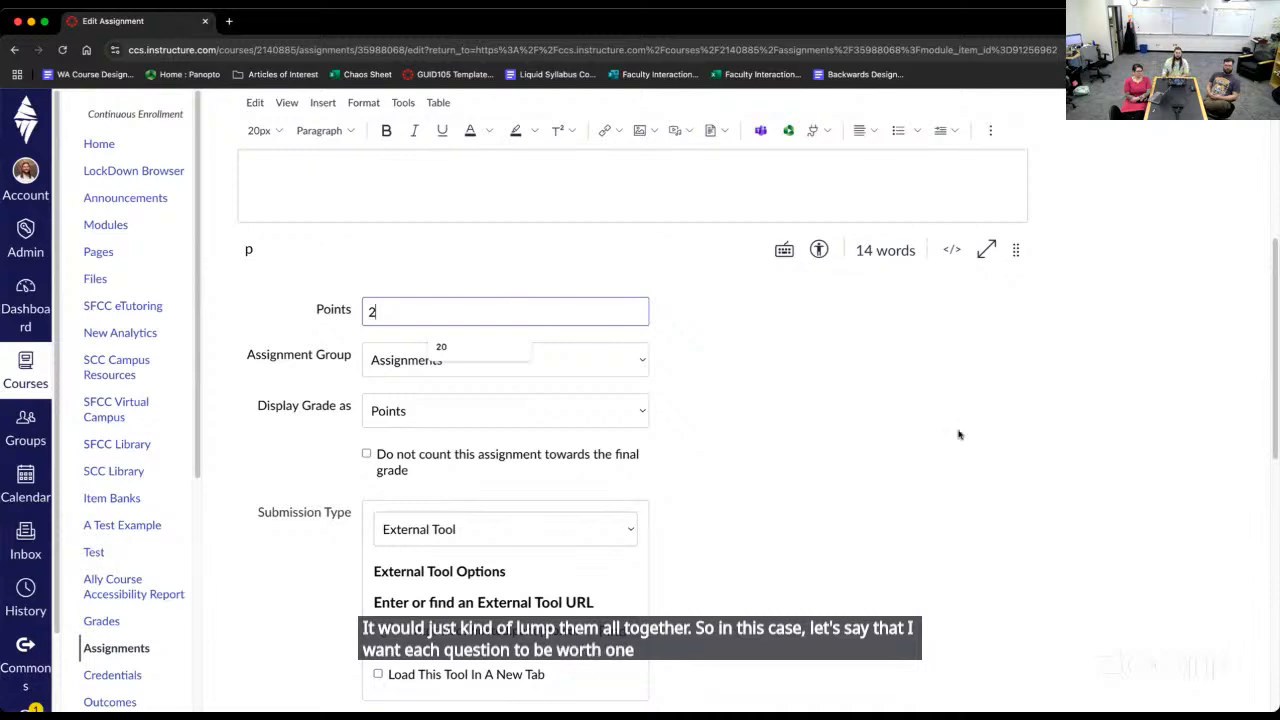
Check the submission type, allowed attempts and availability settings of the Lecture Recording Quiz assignment and save it
left_click(906, 416)
scroll(910, 420, "down", 3)
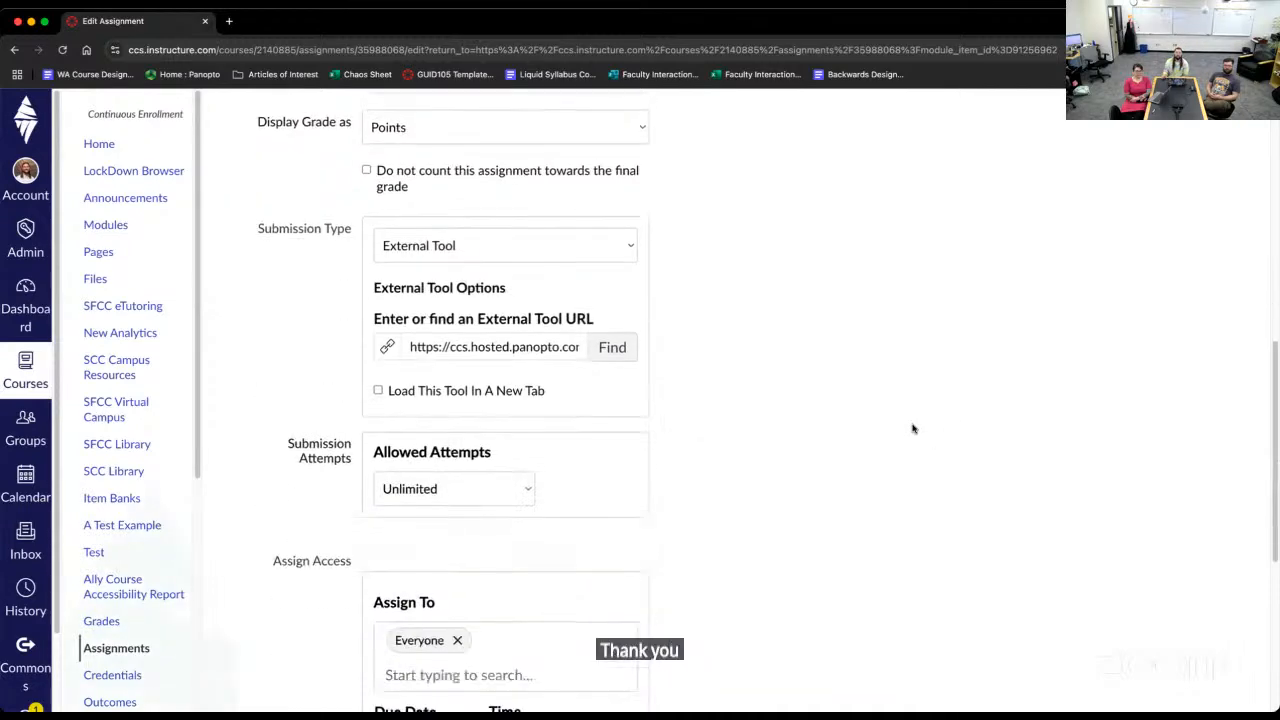
scroll(912, 428, "down", 4)
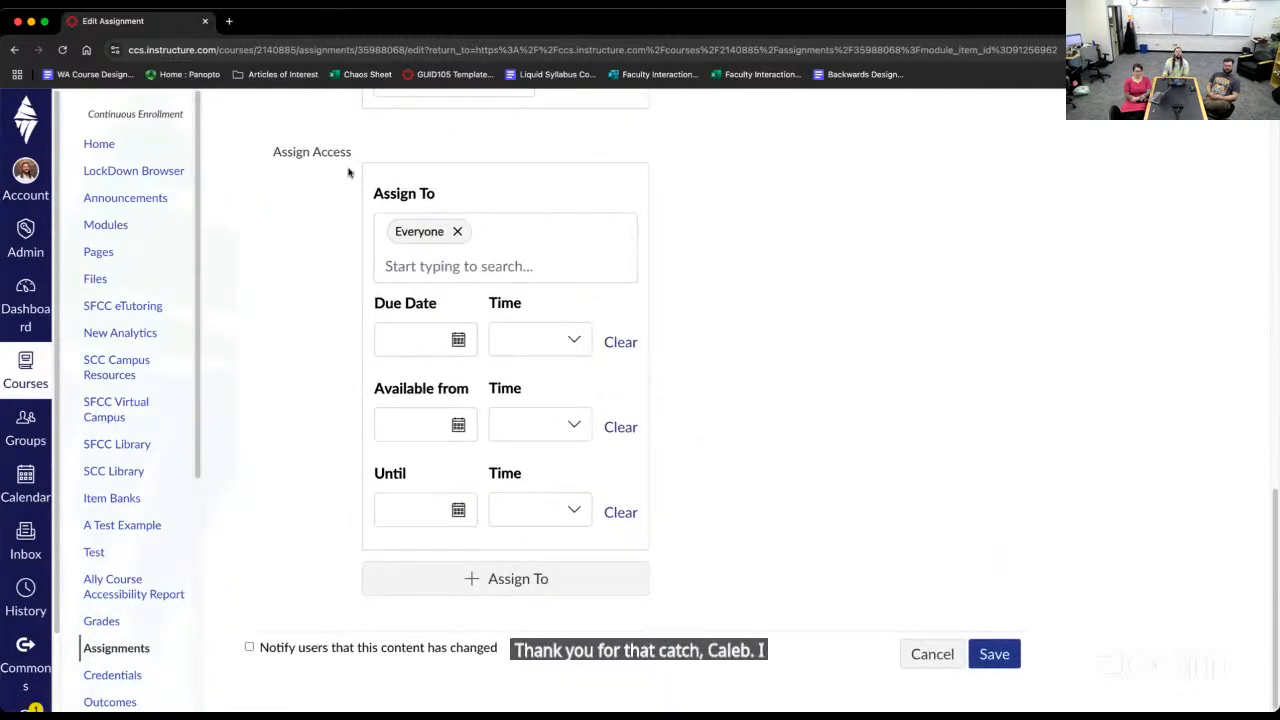
scroll(512, 400, "up", 3)
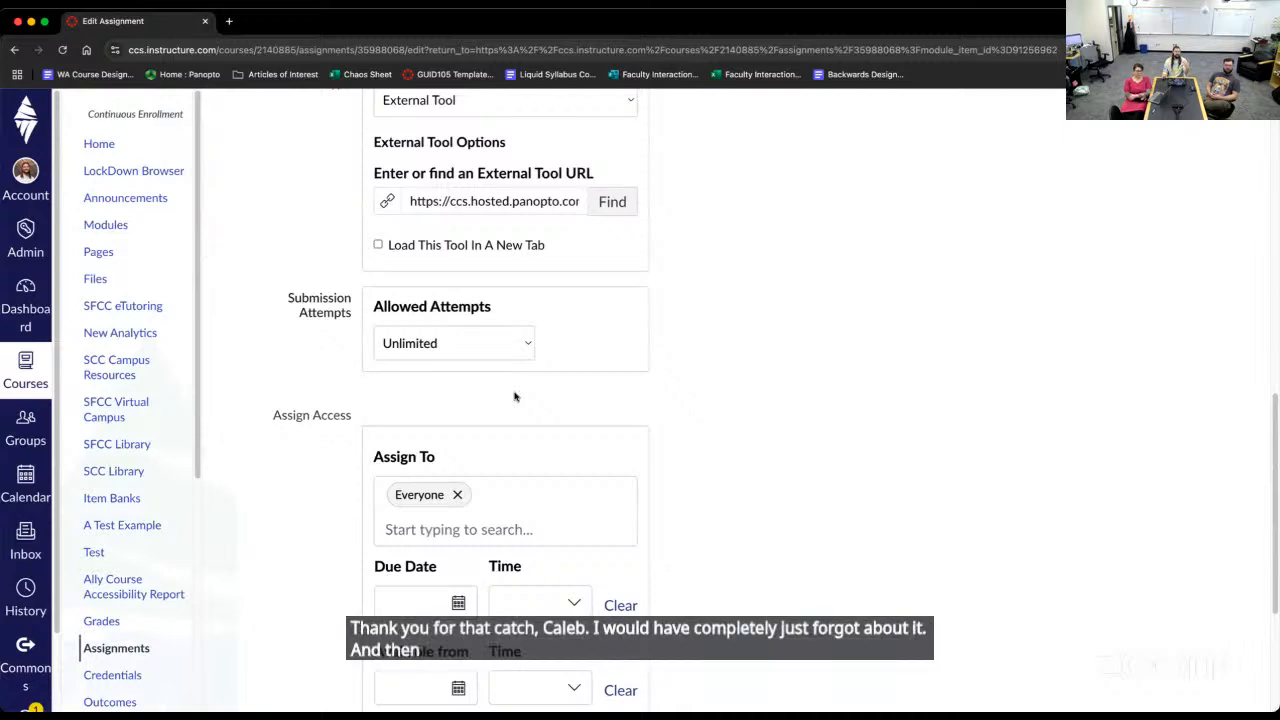
scroll(514, 390, "down", 2)
scroll(504, 380, "up", 1)
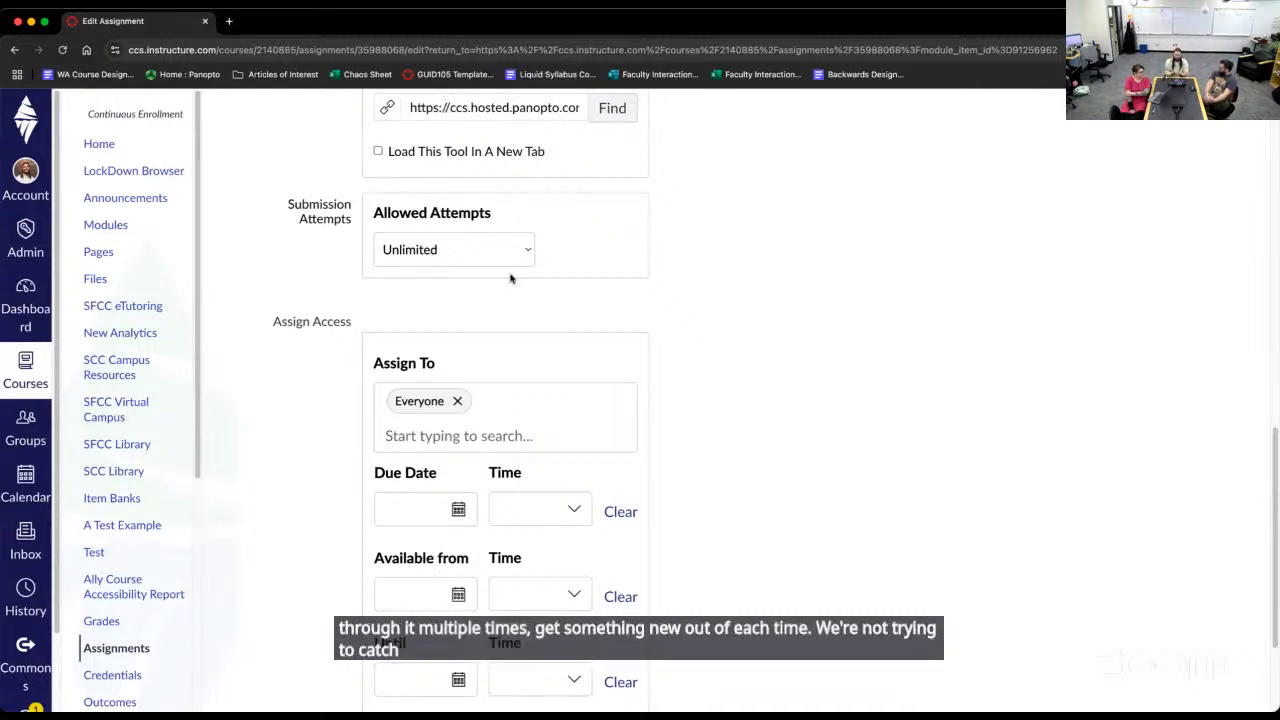
scroll(717, 389, "down", 3)
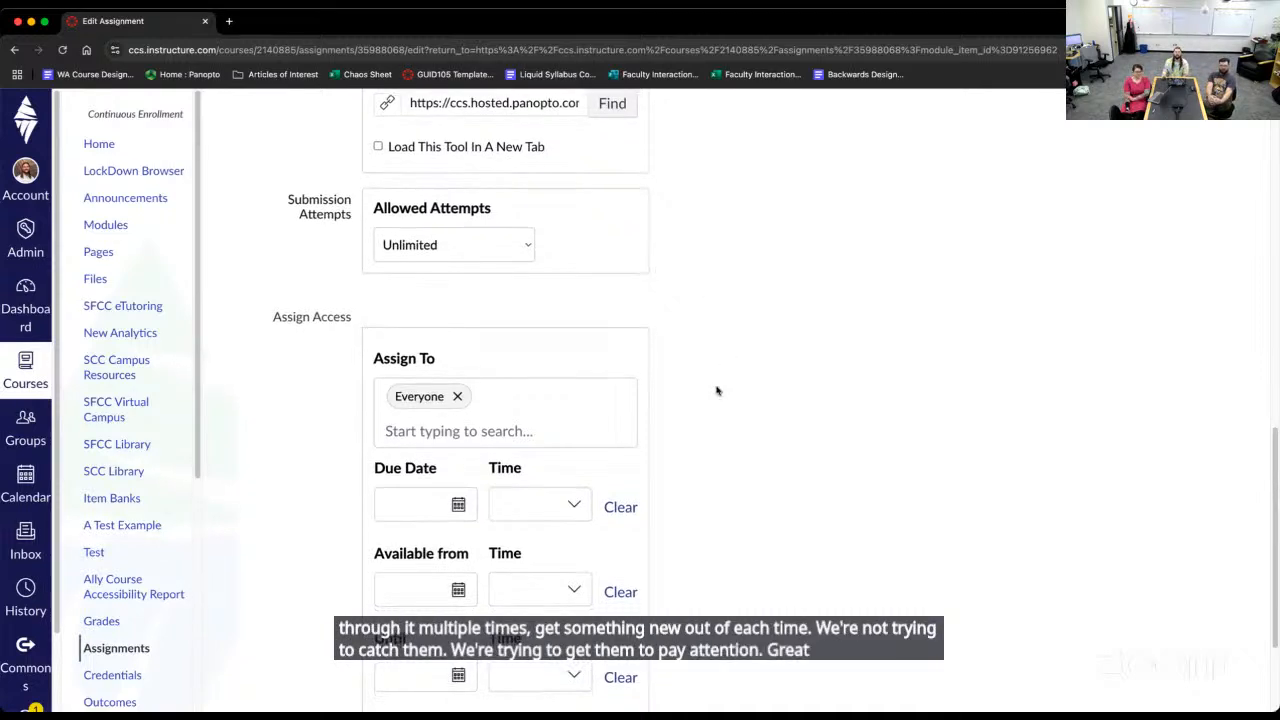
left_click(994, 654)
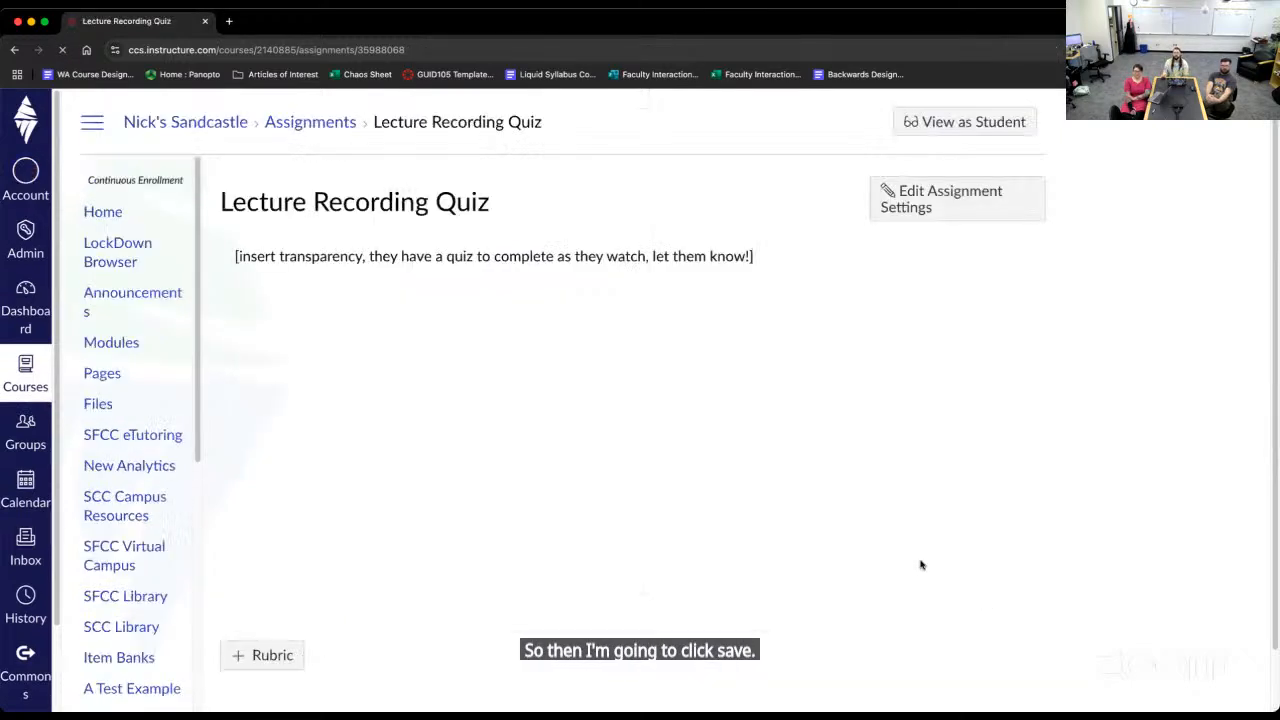
View the Lecture Recording Quiz assignment as the test student and play the embedded recording through to its quiz
left_click(952, 124)
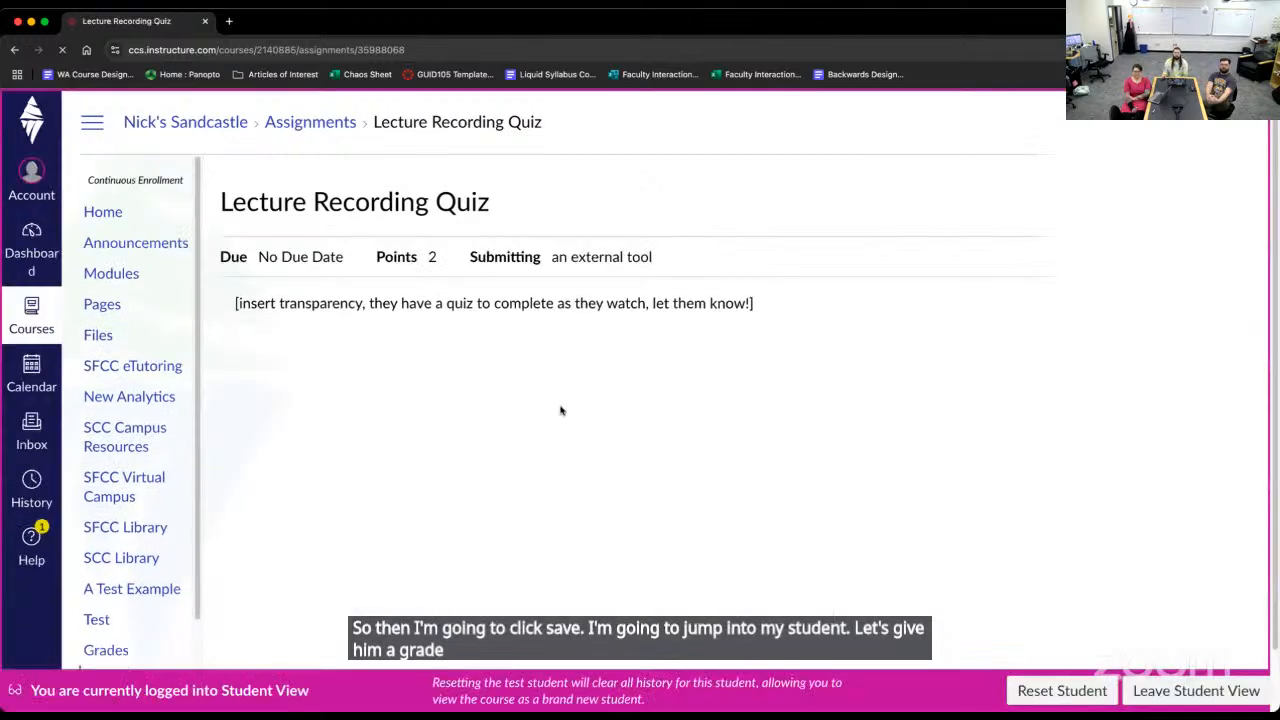
scroll(587, 292, "down", 1)
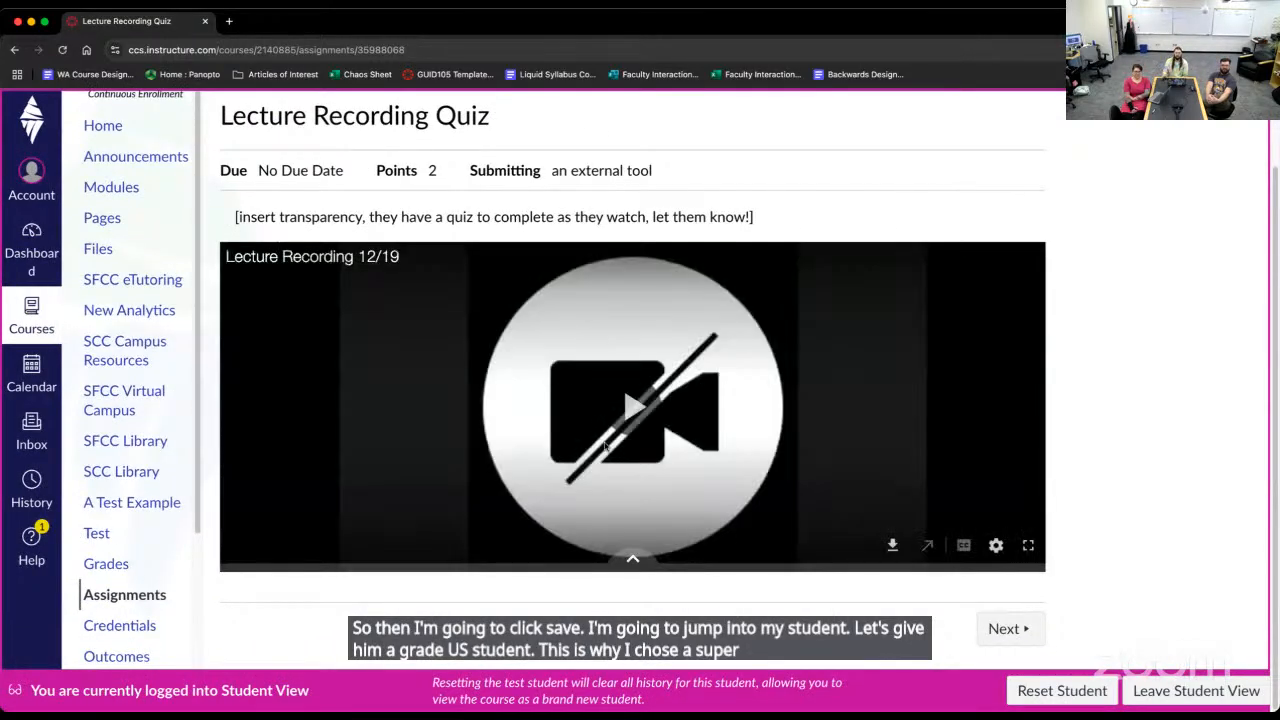
left_click(652, 416)
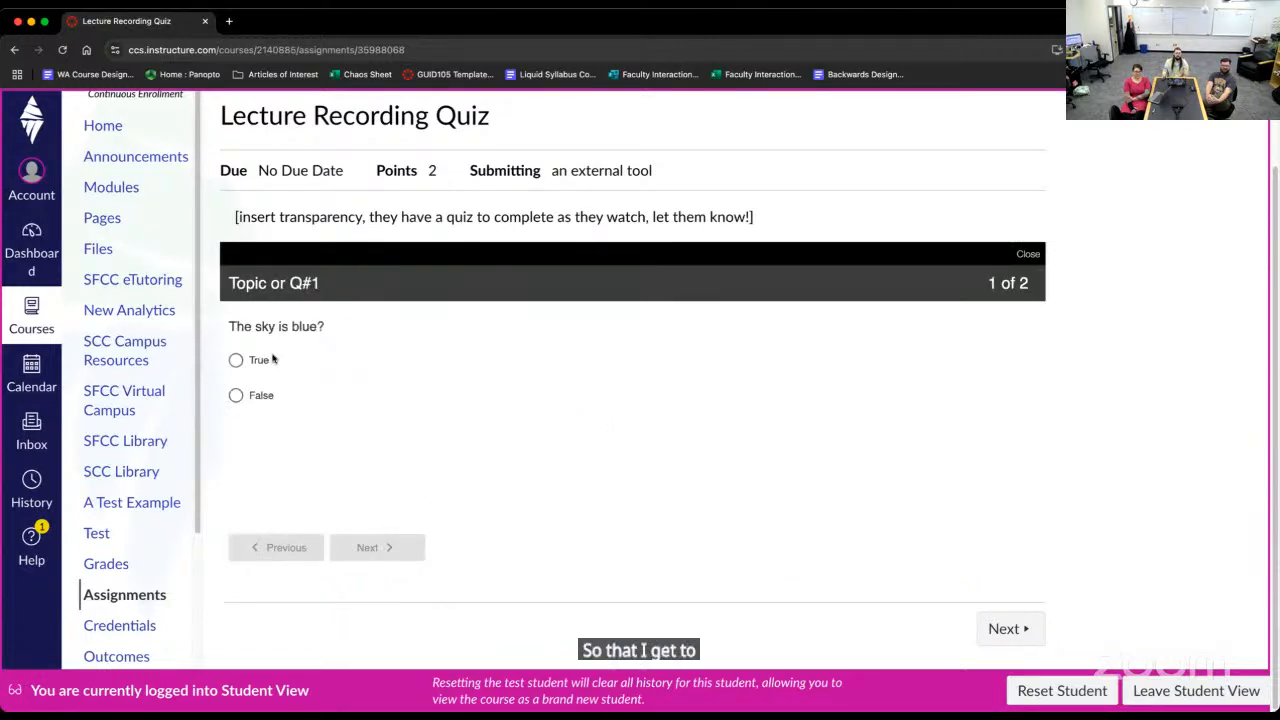
Answer the "Topic or Q#1" quiz with False and Pink, finish it, and continue to the recording
left_click(237, 395)
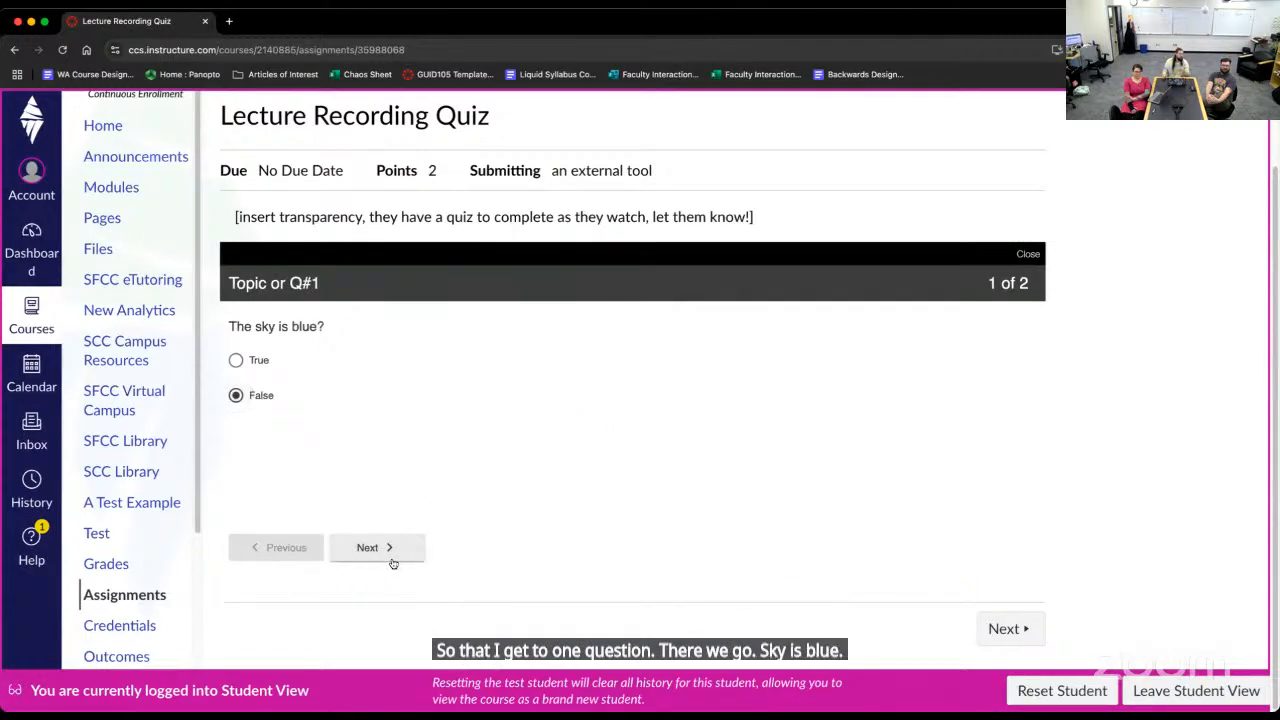
left_click(396, 557)
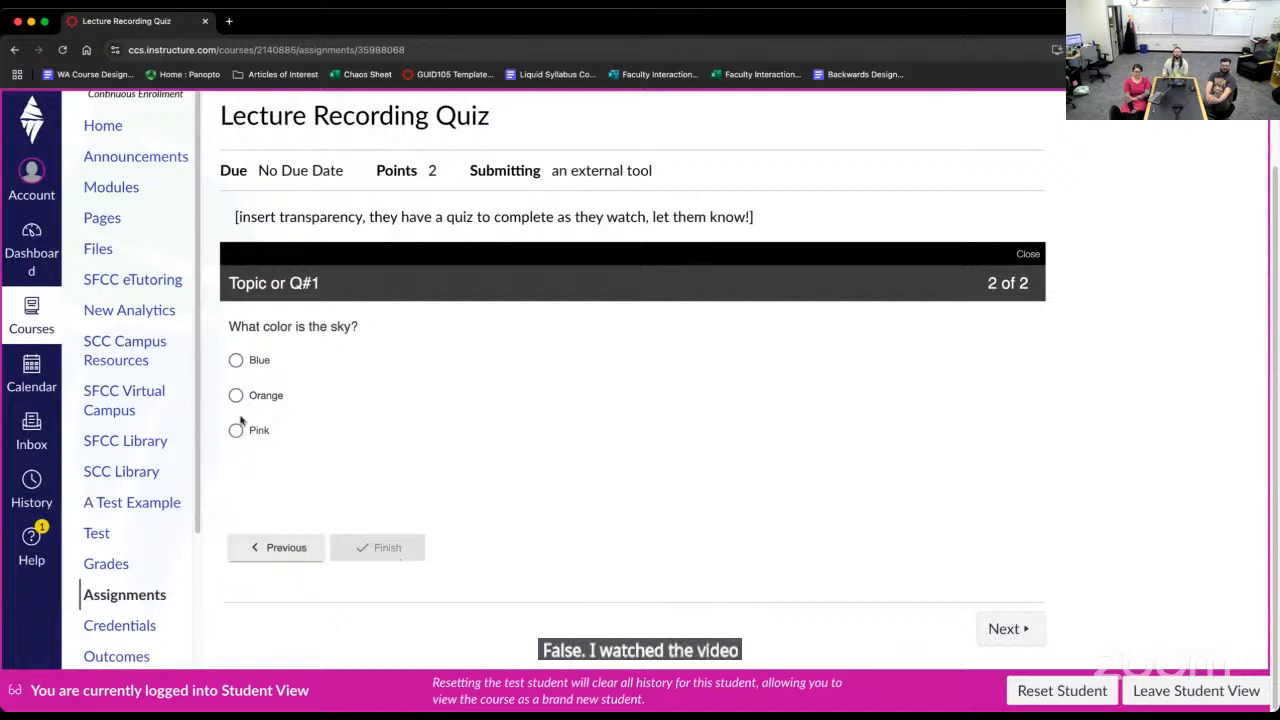
left_click(237, 430)
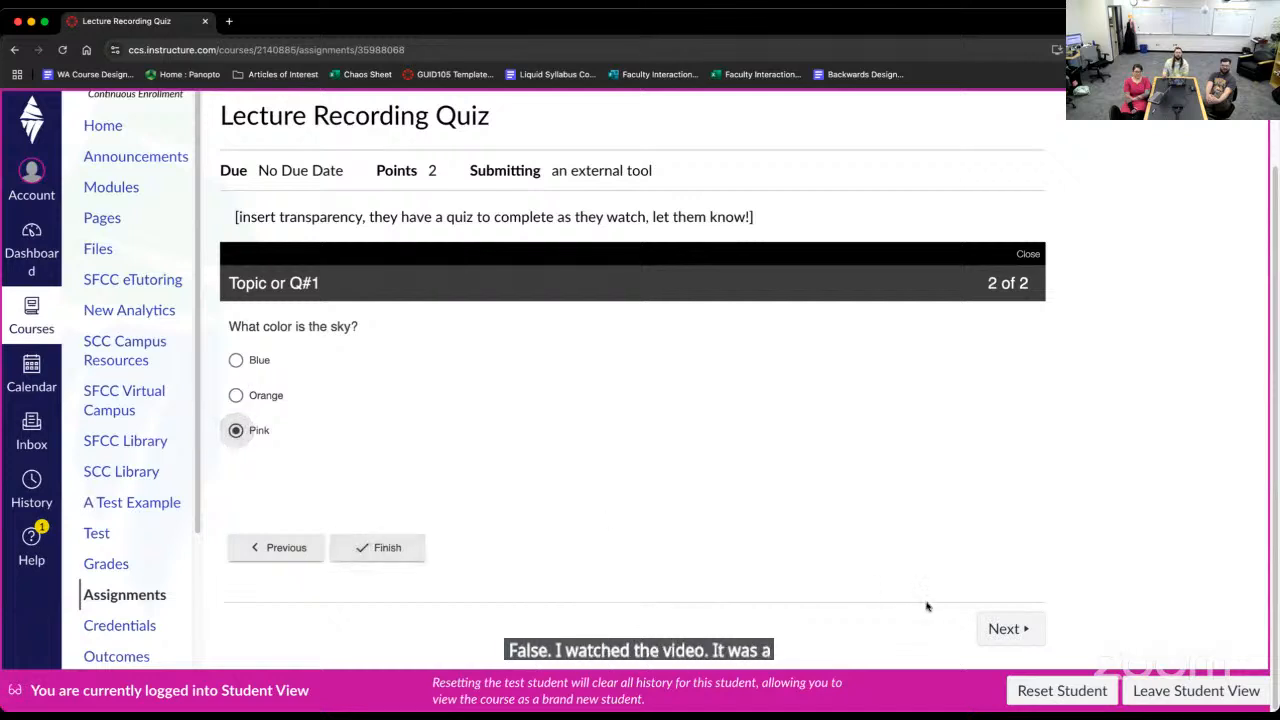
left_click(405, 548)
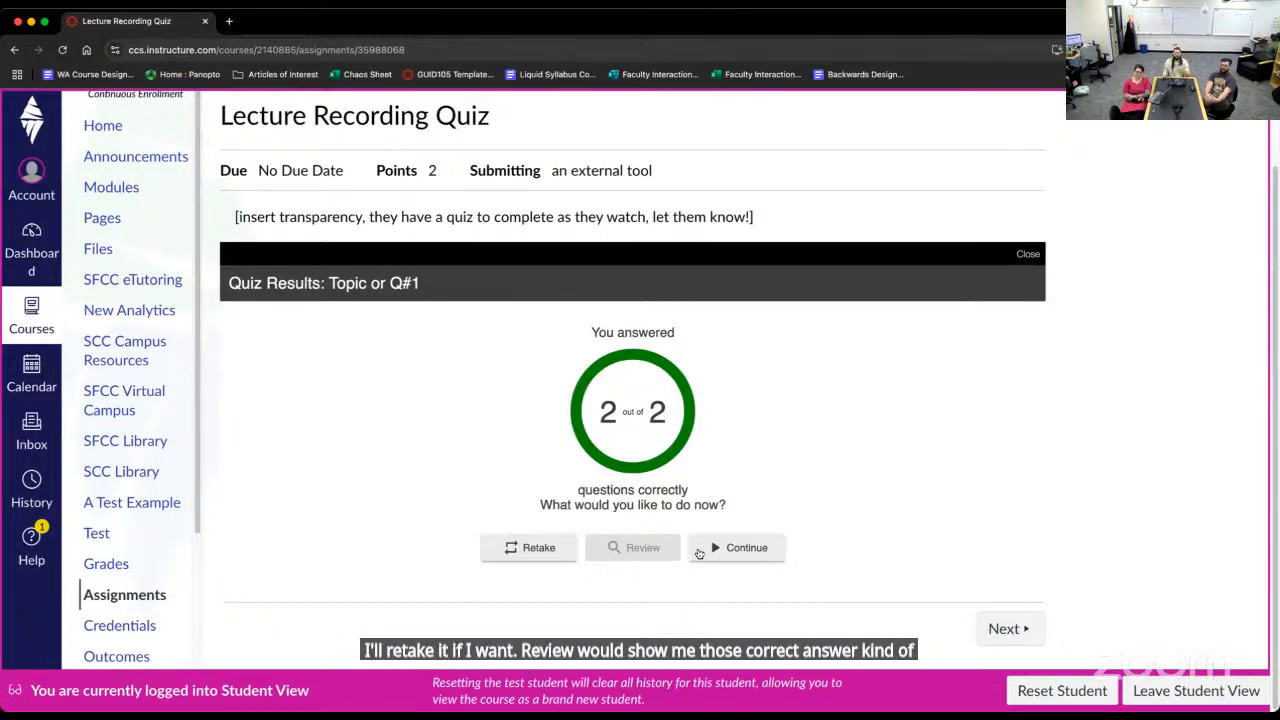
left_click(710, 548)
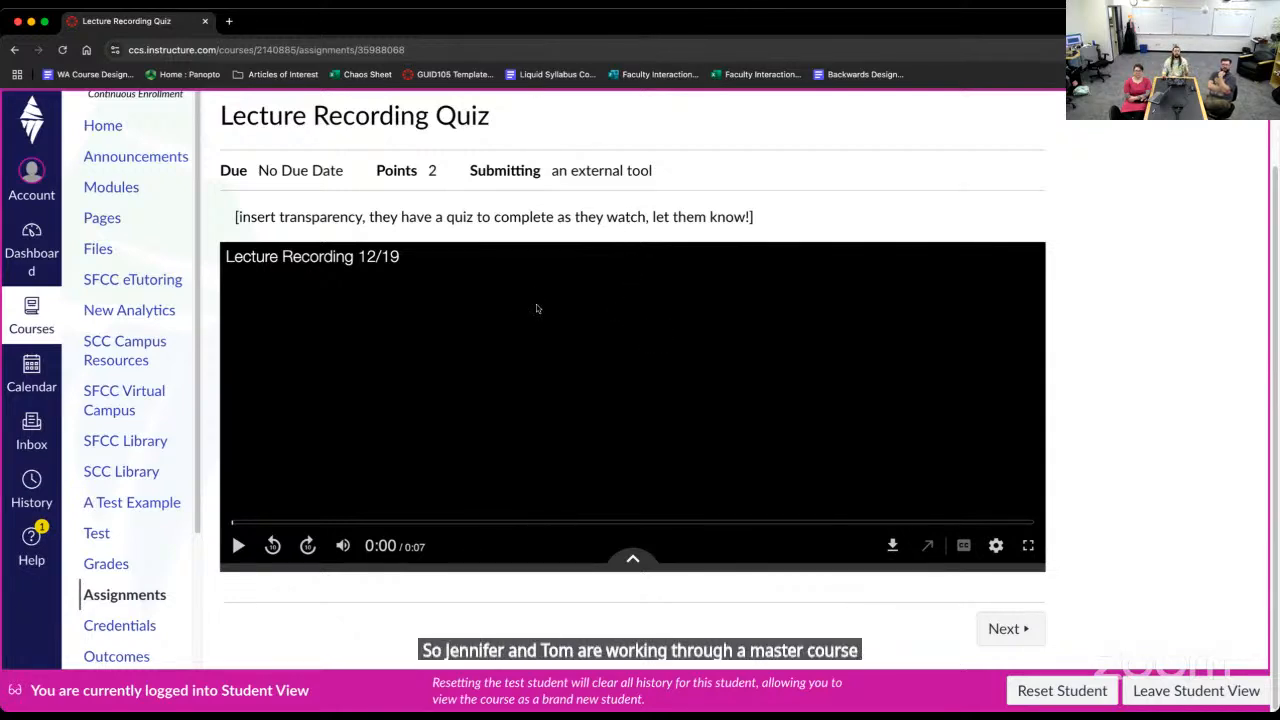
Open the test student's grades and arrange the assignments by module
left_click(110, 567)
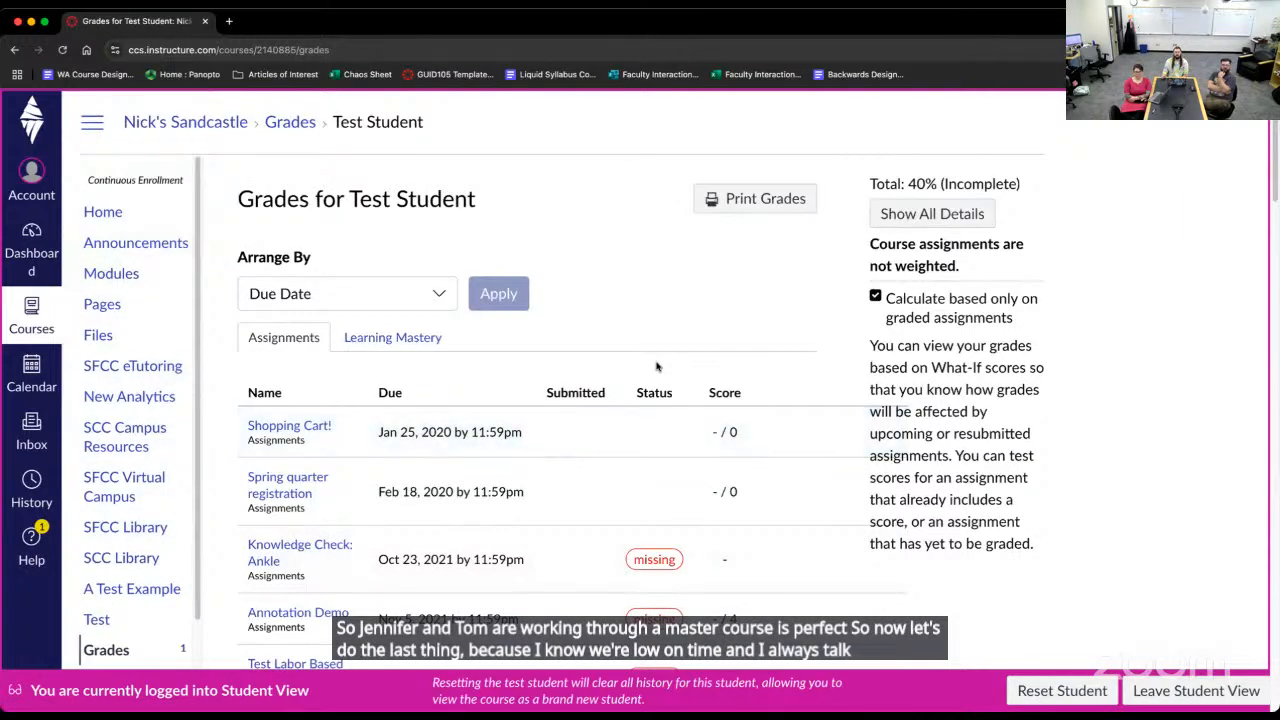
left_click(428, 292)
left_click(315, 396)
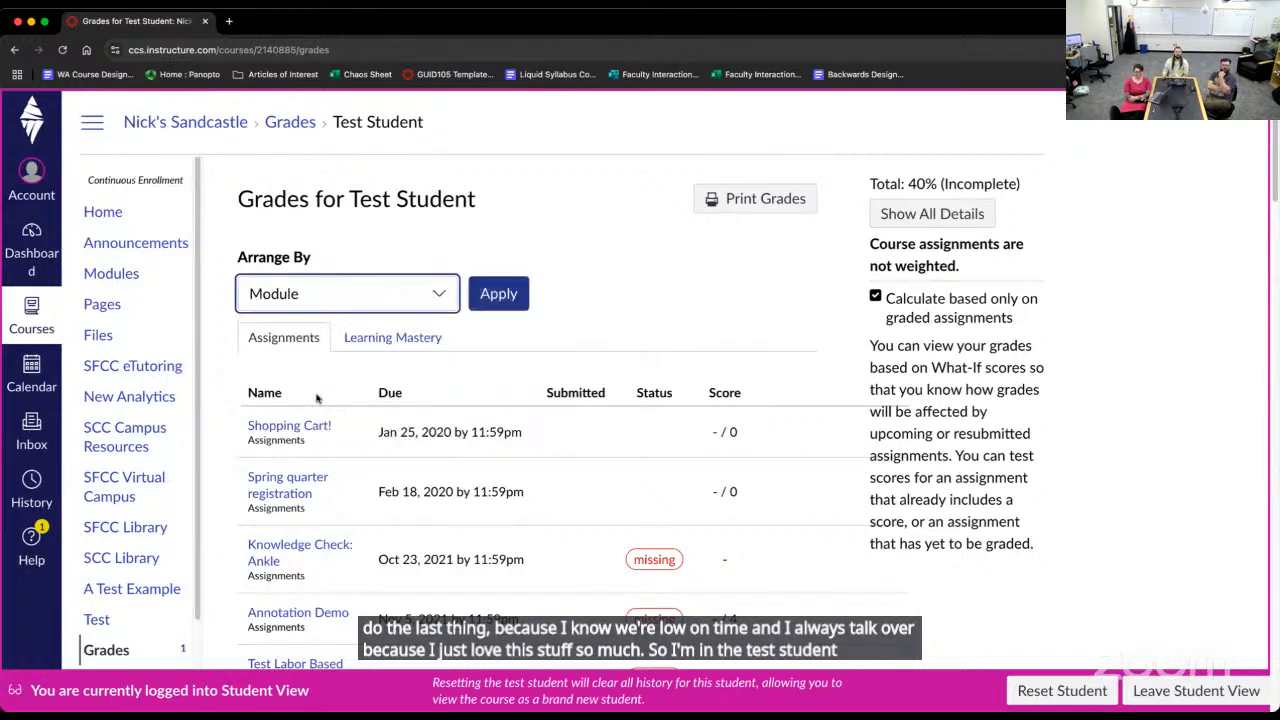
left_click(499, 296)
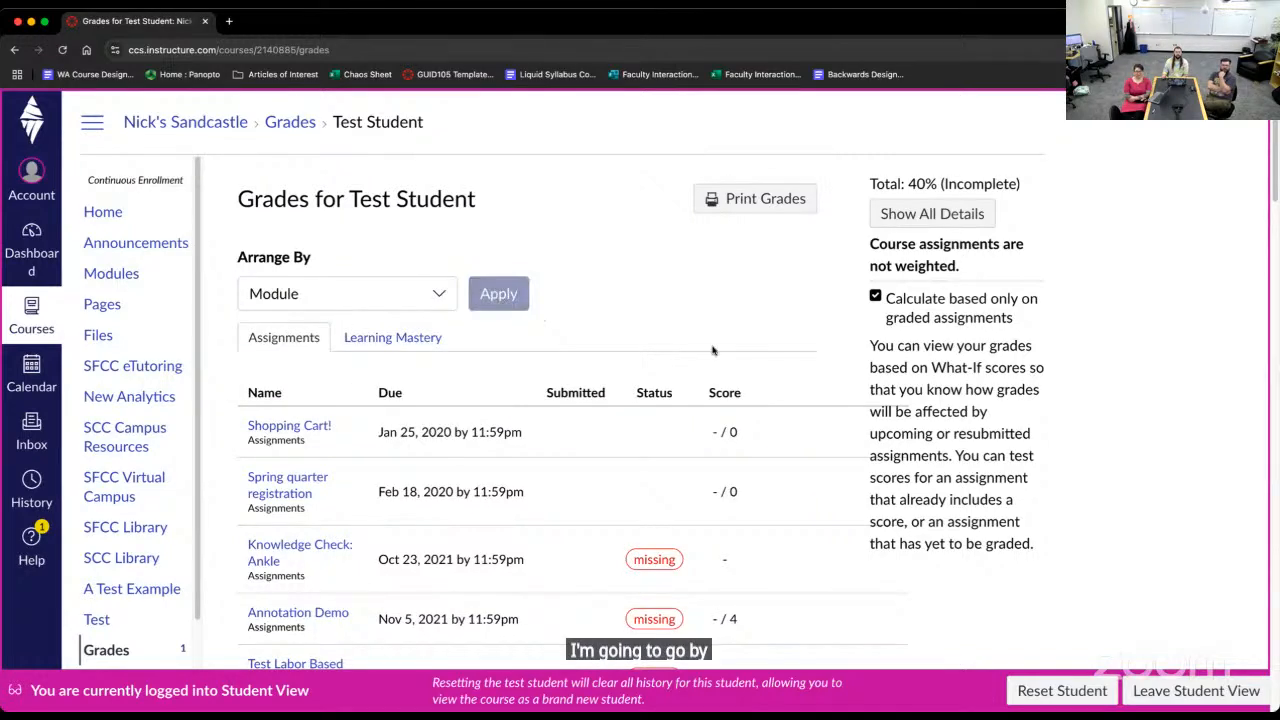